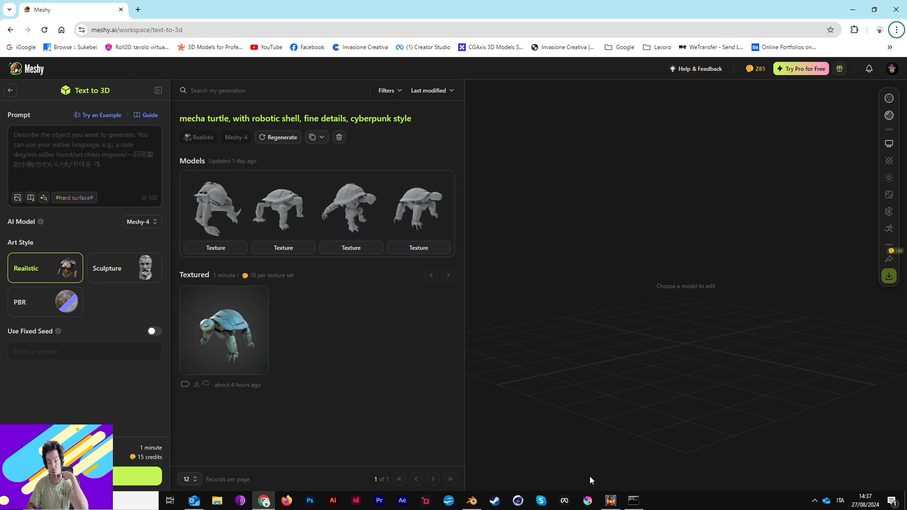
Look at the open Blender scene and the Stable Projectorz window, and return to the Meshy Text to 3D workspace.
click(472, 502)
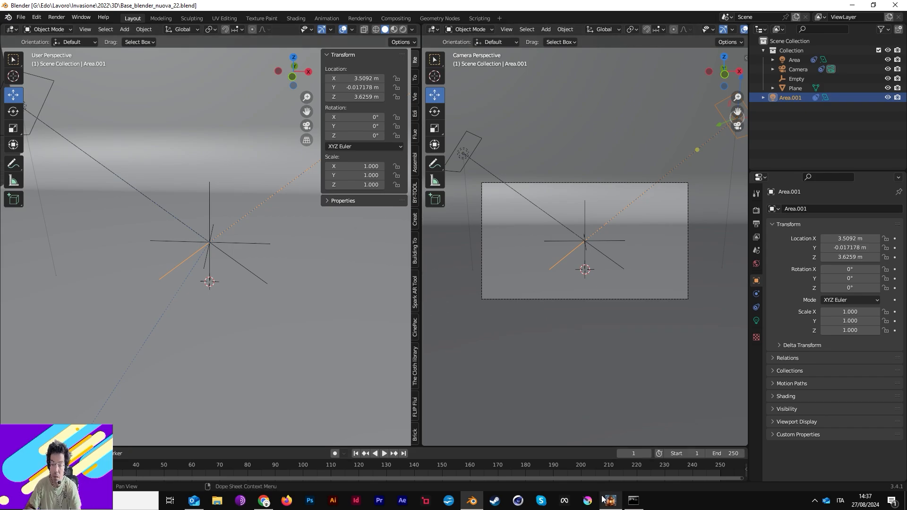
mouse_move(603, 498)
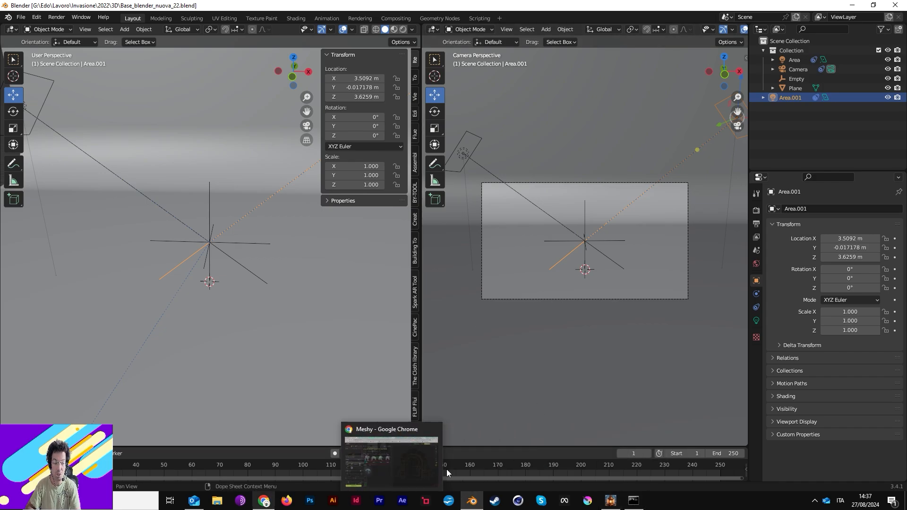
click(611, 501)
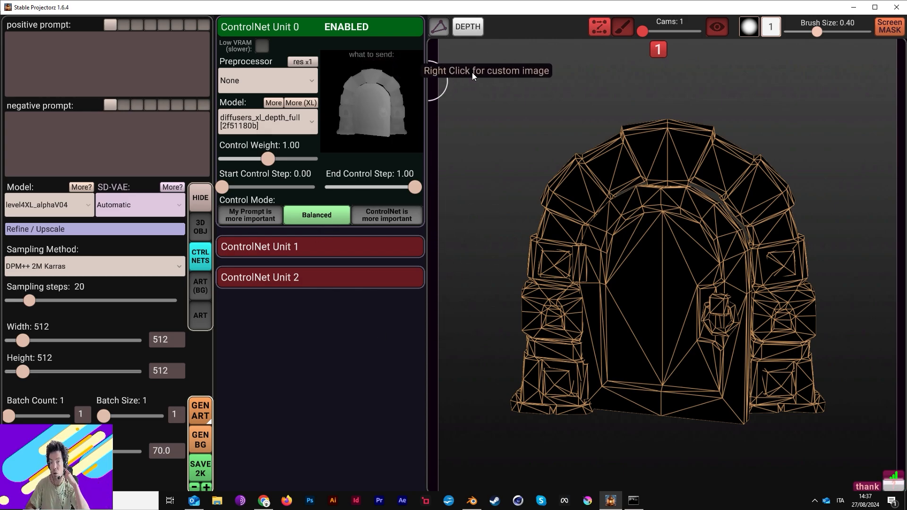
click(852, 8)
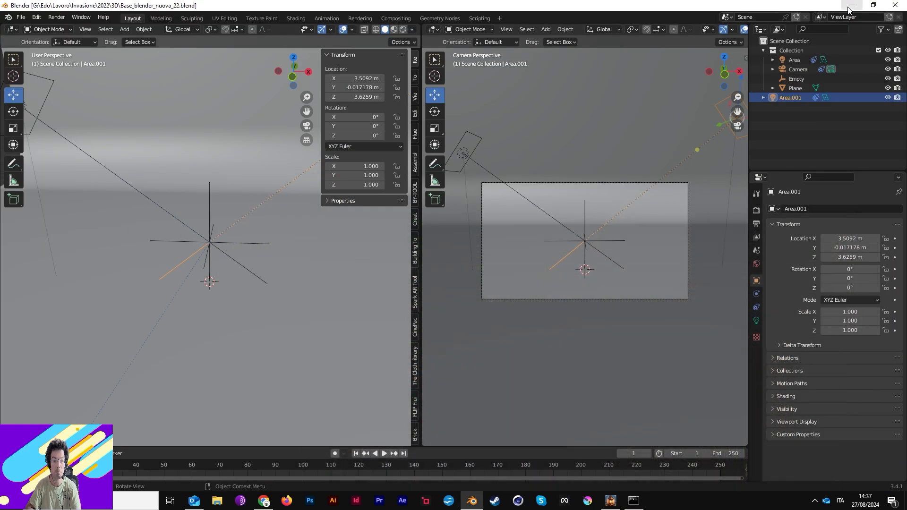
click(850, 5)
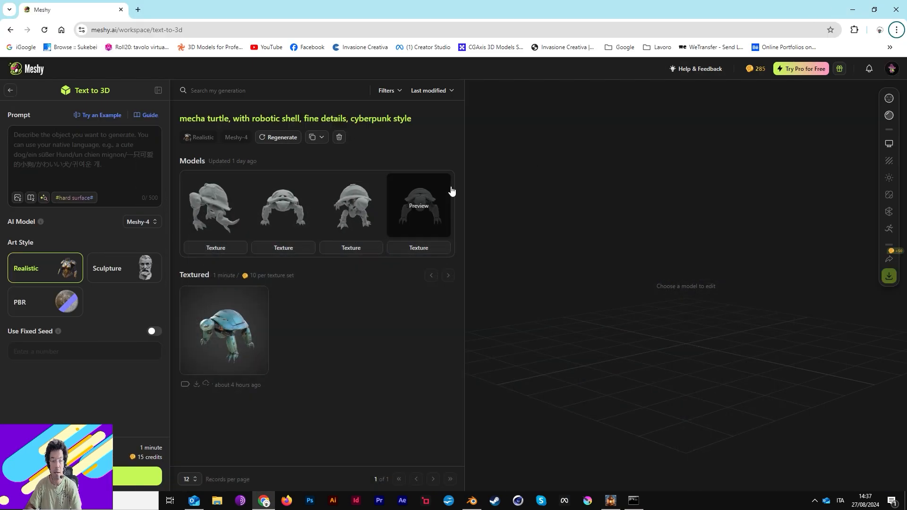
Generate models from the prompt "tiny japan mecha, robot with fine details, armour, masterpiece" in the Realistic style.
click(110, 148)
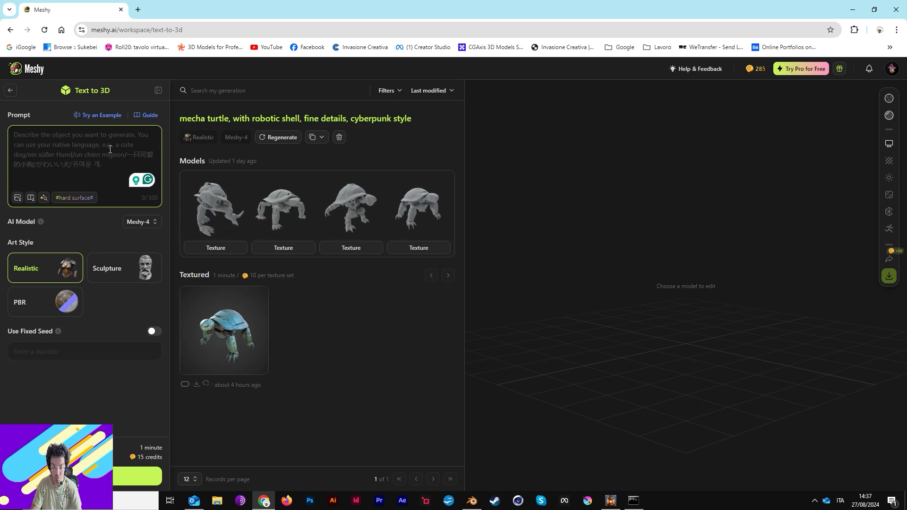
text(ti)
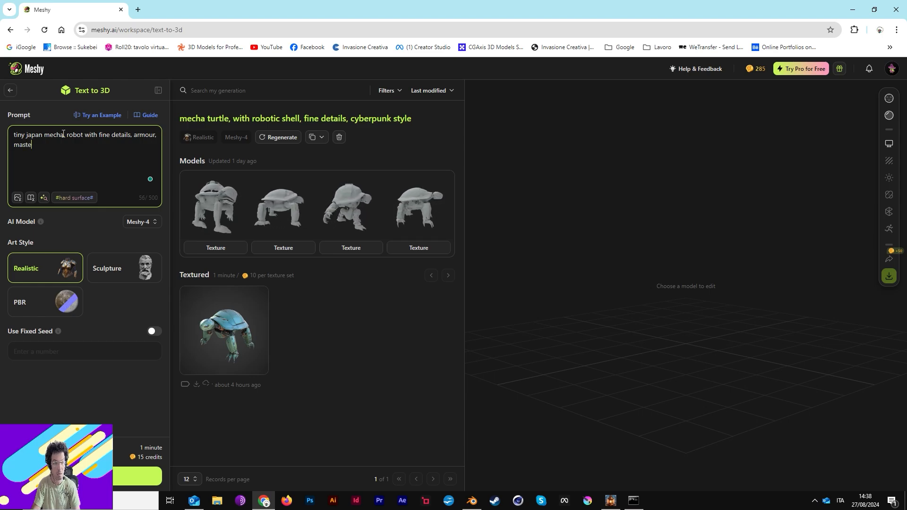
text(rpiece)
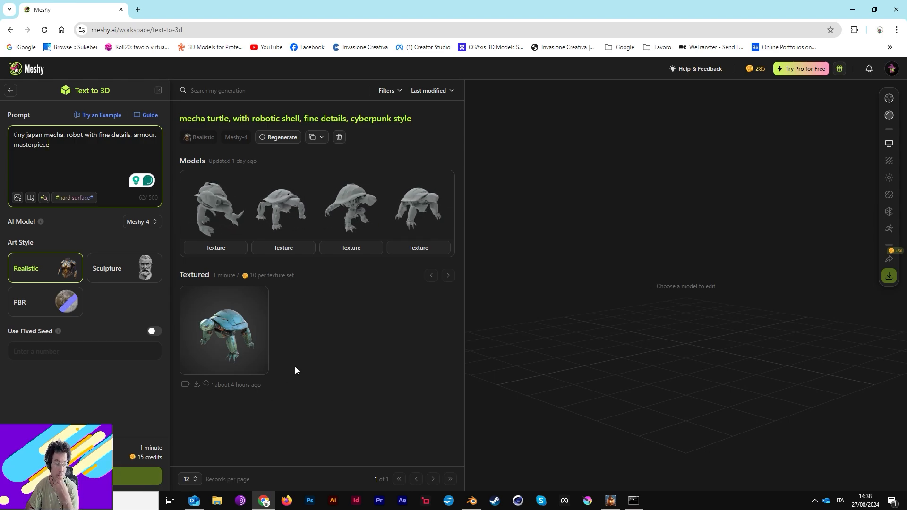
click(141, 476)
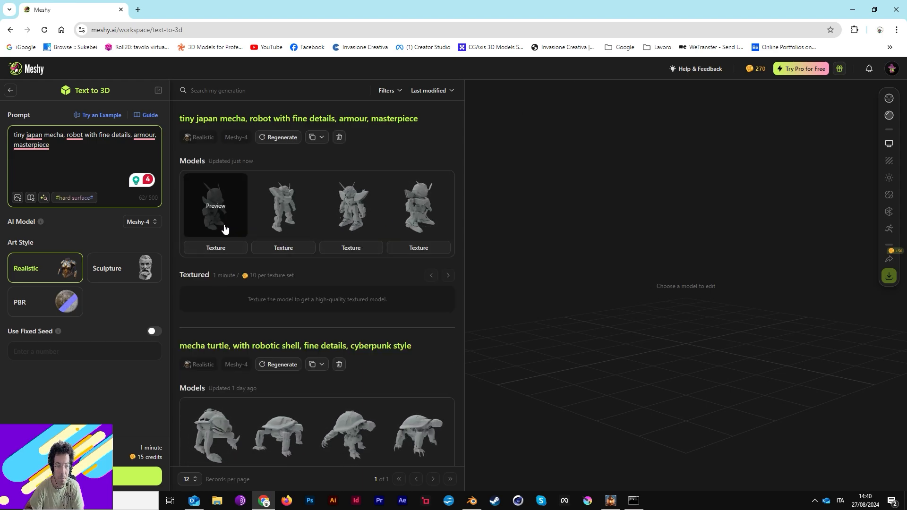
Preview the generated mecha models one after another and compare their shapes from different angles.
click(224, 229)
click(293, 227)
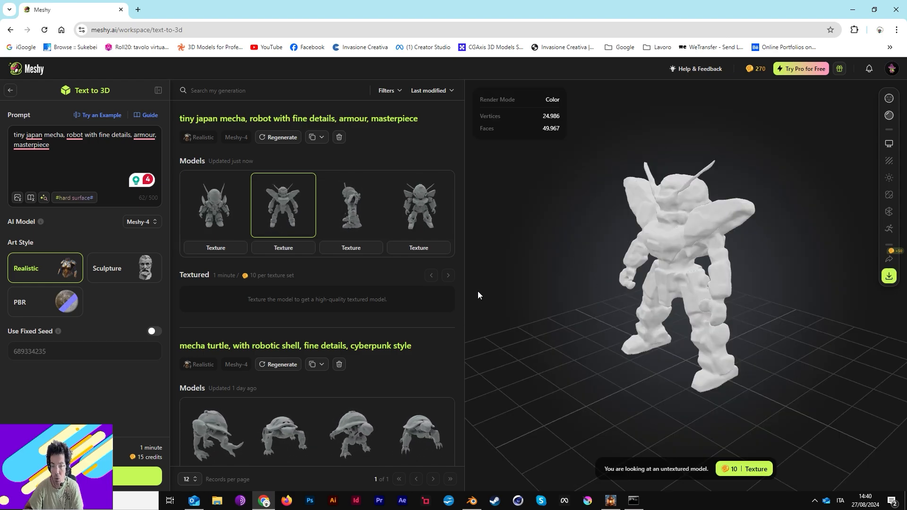
click(420, 228)
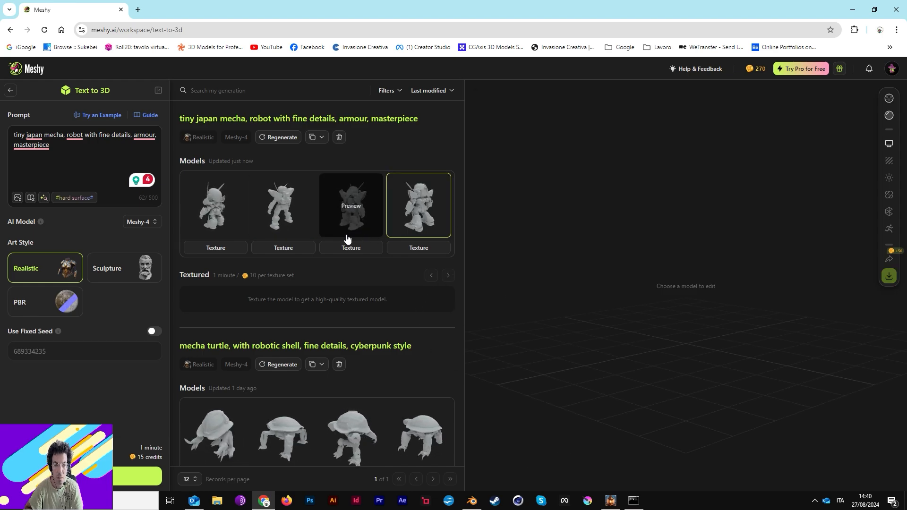
drag(767, 230, 568, 242)
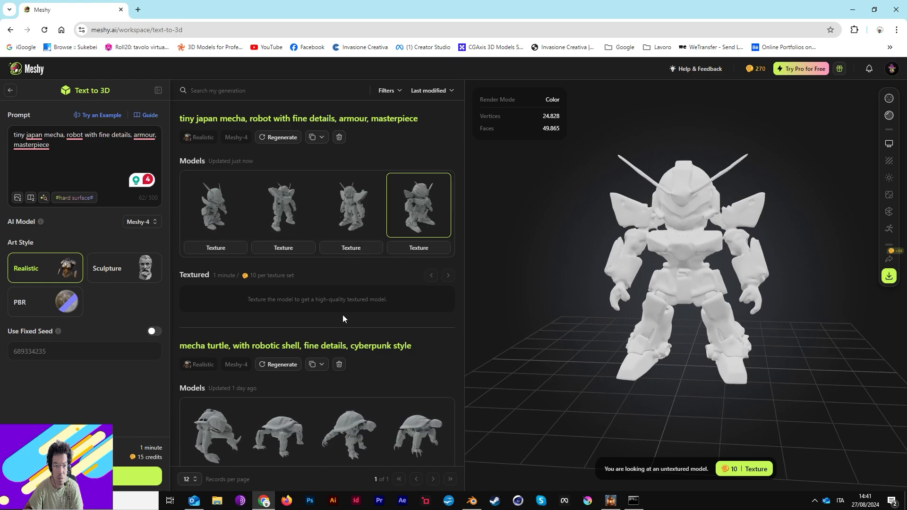
click(213, 208)
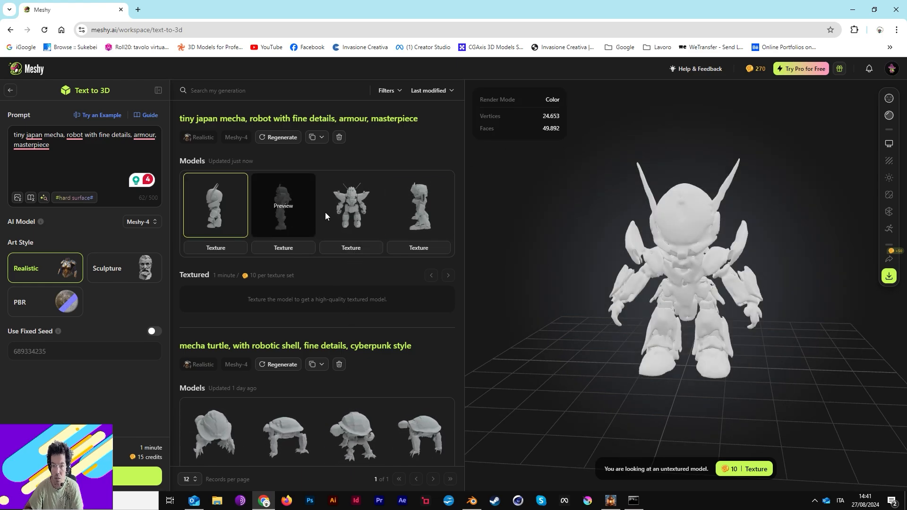
click(267, 223)
click(331, 224)
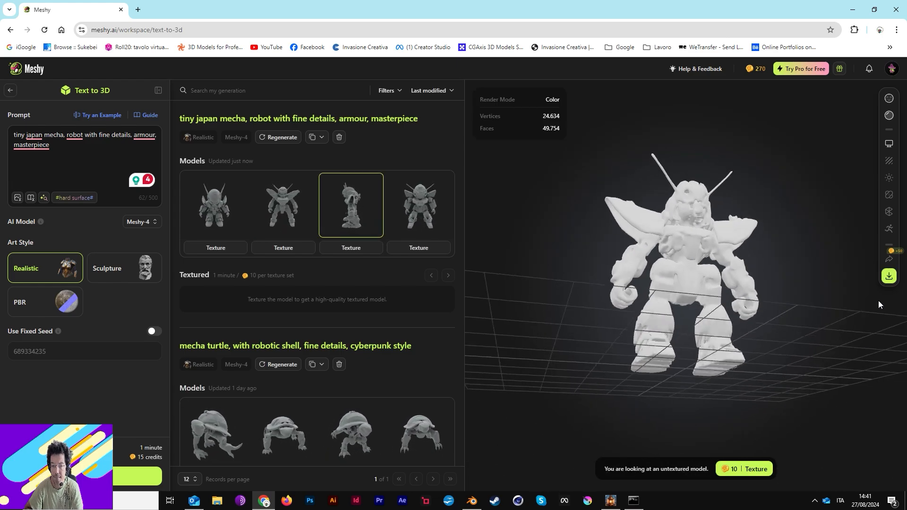
Choose the fourth mecha model, check it from several sides and generate a texture for it.
click(419, 207)
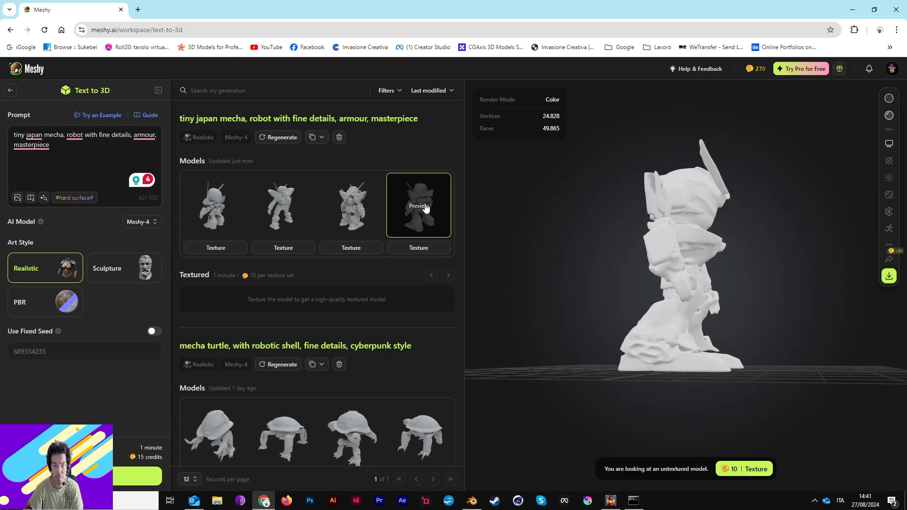
drag(464, 242, 679, 315)
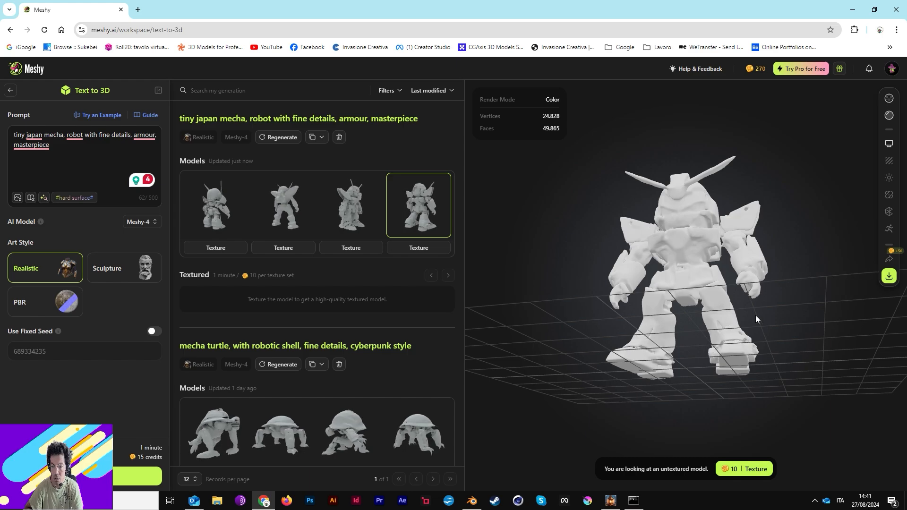
click(748, 469)
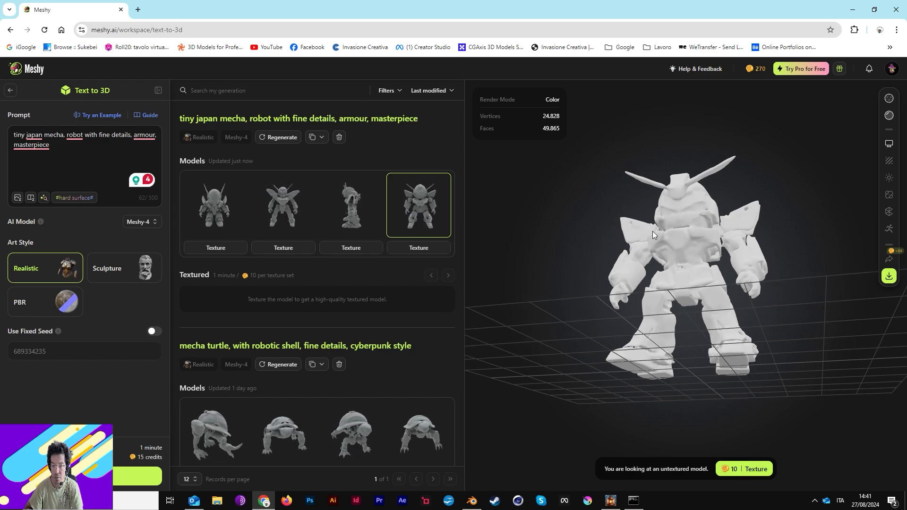
drag(696, 148, 694, 275)
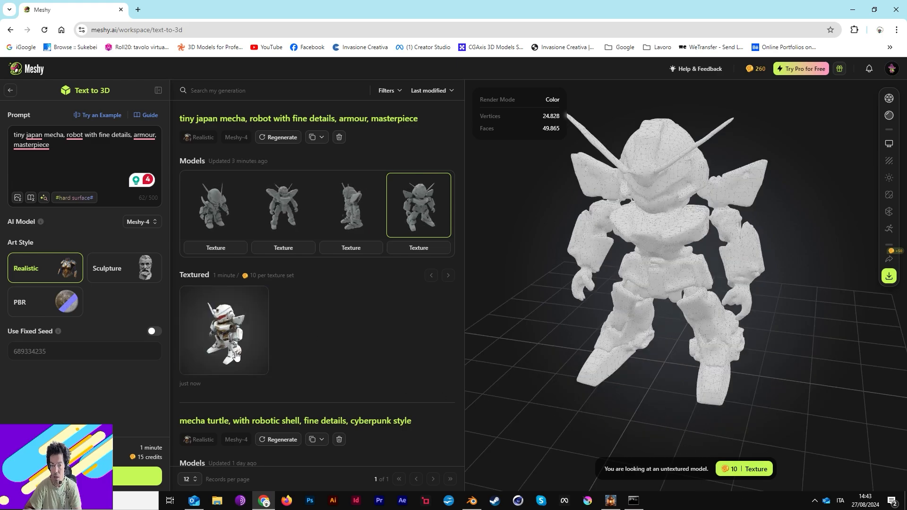
Open the textured mecha, turn off its wireframe overlay and inspect the texture up close from several angles.
click(236, 355)
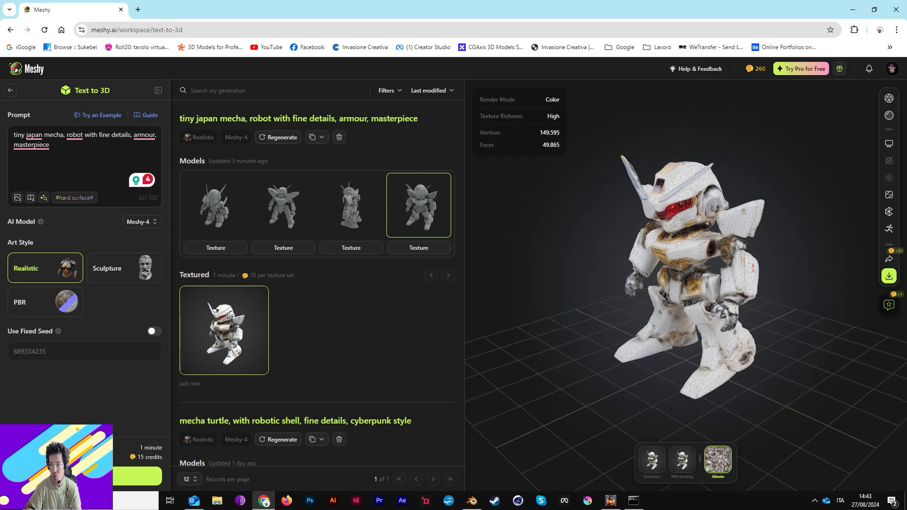
click(888, 100)
mouse_move(685, 173)
mouse_down()
mouse_move(709, 173)
mouse_move(614, 168)
mouse_move(671, 180)
mouse_up()
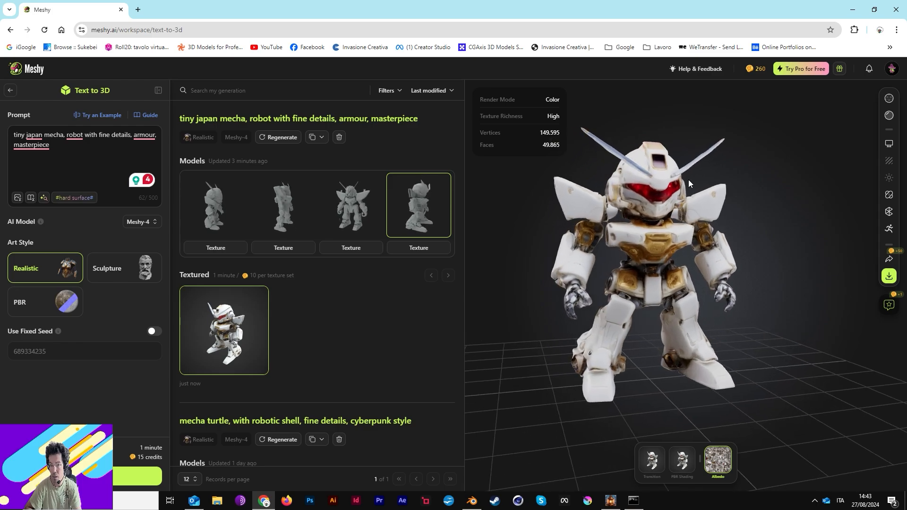
scroll(690, 180, up, 3)
drag(690, 179, 633, 204)
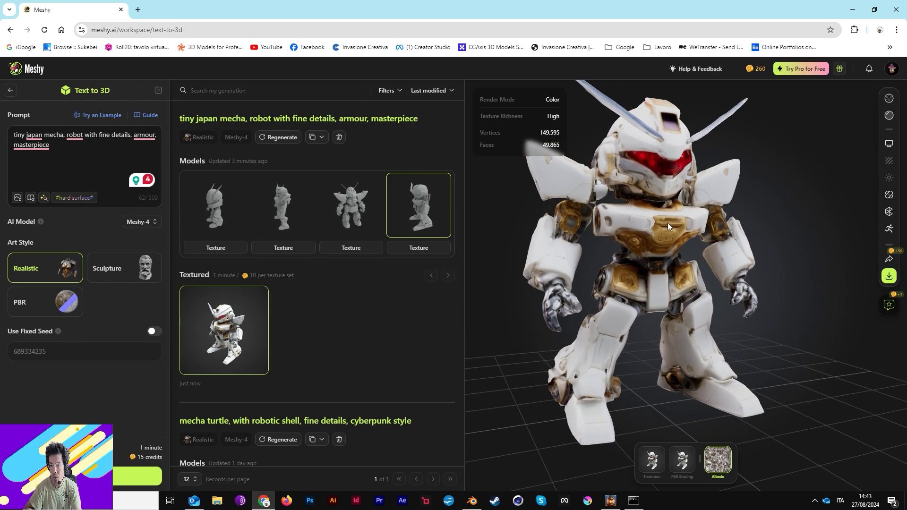
scroll(645, 212, down, 2)
drag(697, 246, 694, 211)
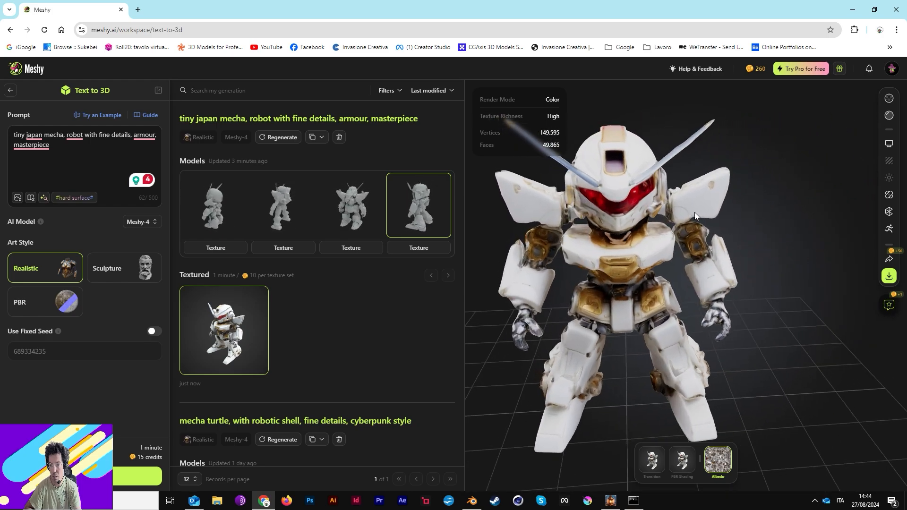
Try the Quad mode in the mesh settings and return to Triangle mode.
click(889, 213)
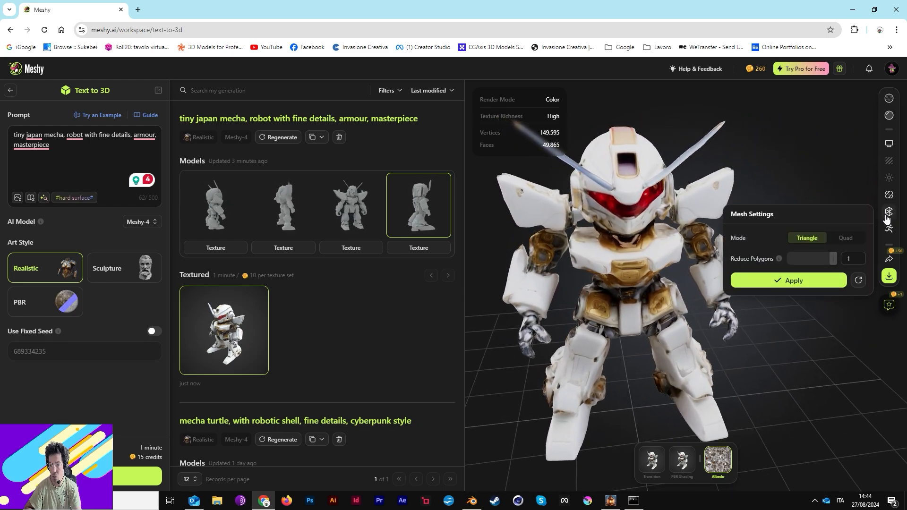
click(846, 243)
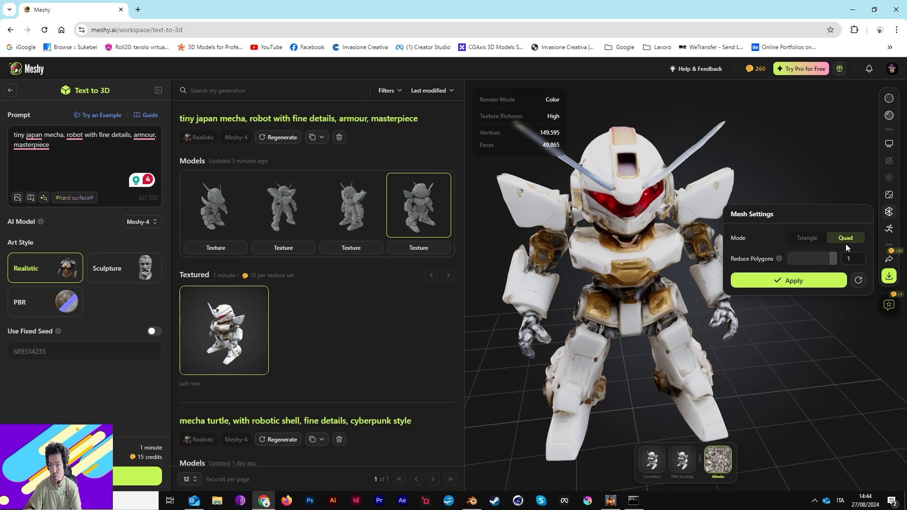
click(807, 239)
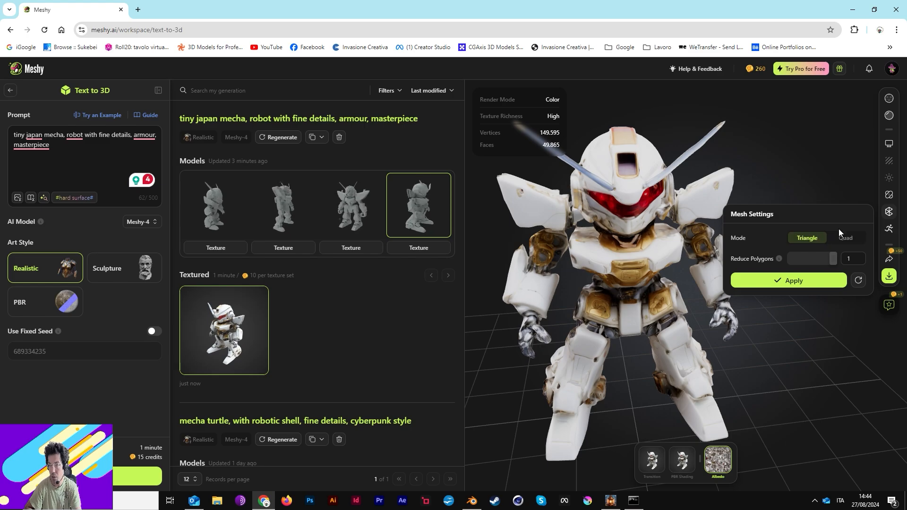
Review the retexture options of AI Texture Editing for the mecha and close the dialog.
mouse_move(888, 196)
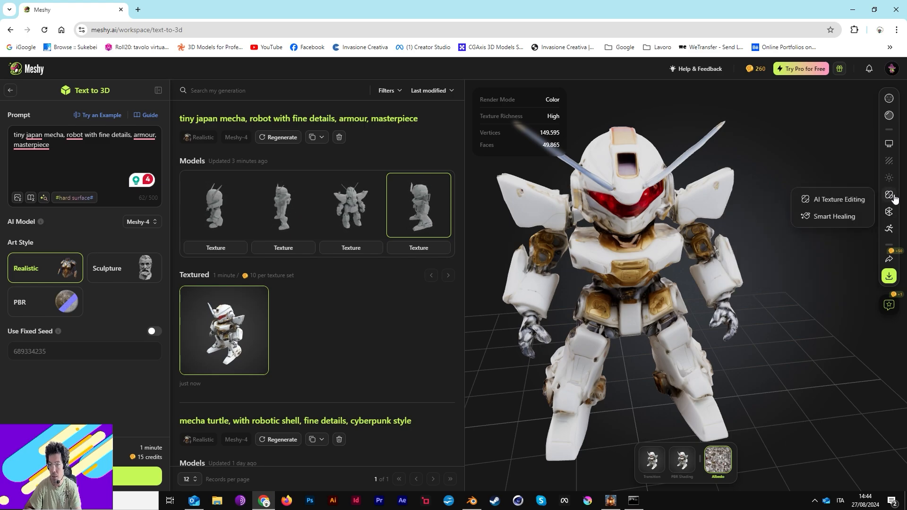
click(822, 202)
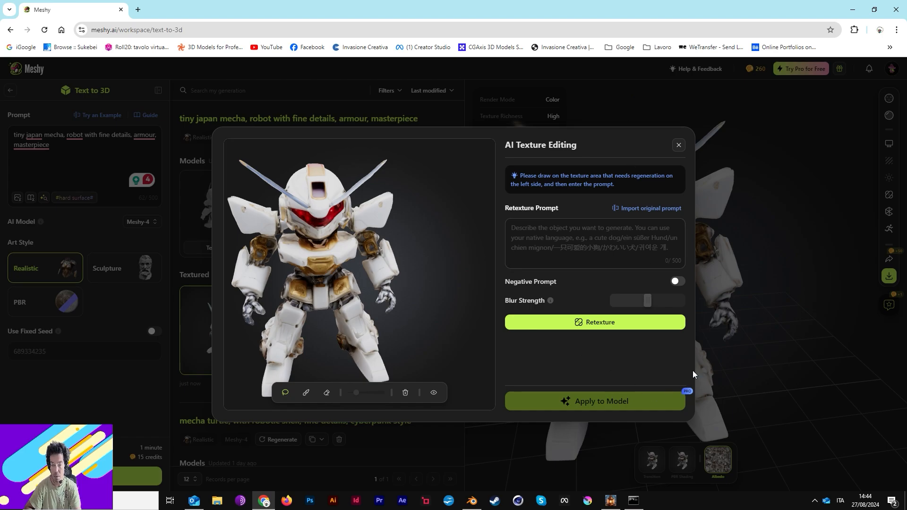
click(679, 146)
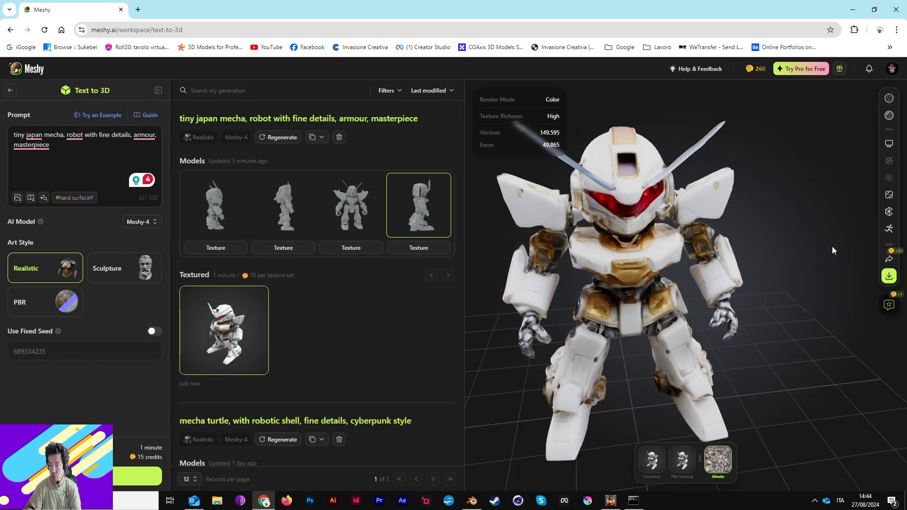
Publish the textured mecha to the community under the CC0 license and review its sharing options.
click(889, 259)
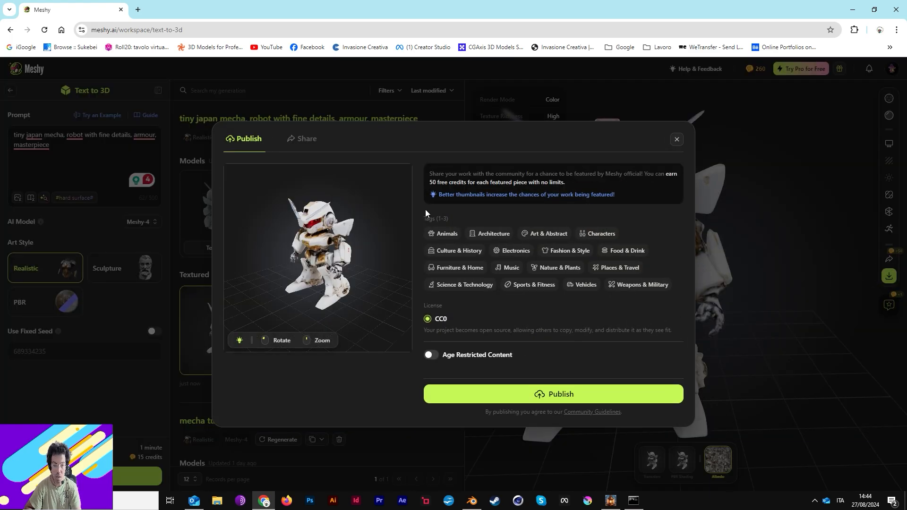
click(519, 396)
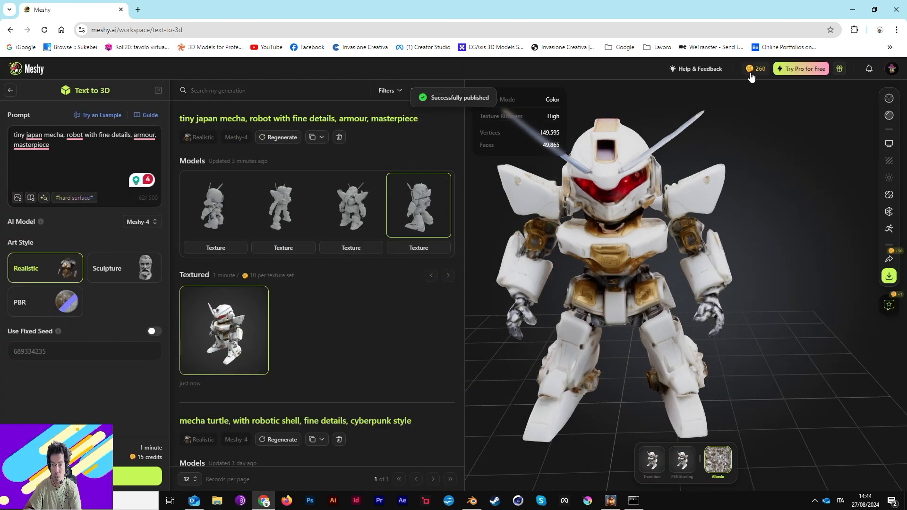
click(891, 263)
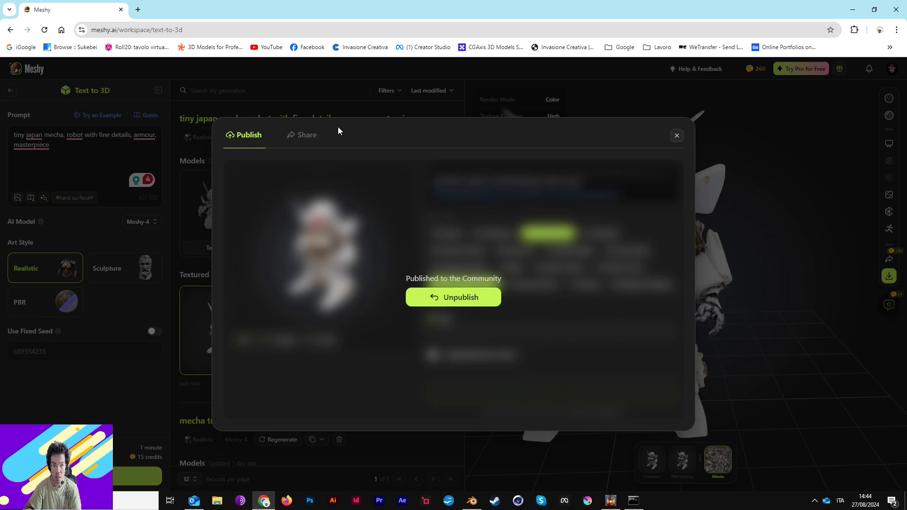
click(312, 134)
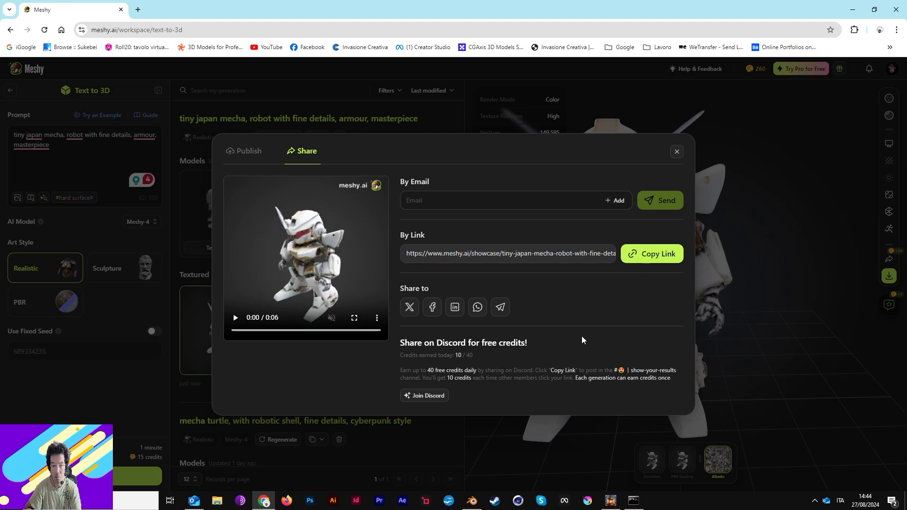
click(677, 153)
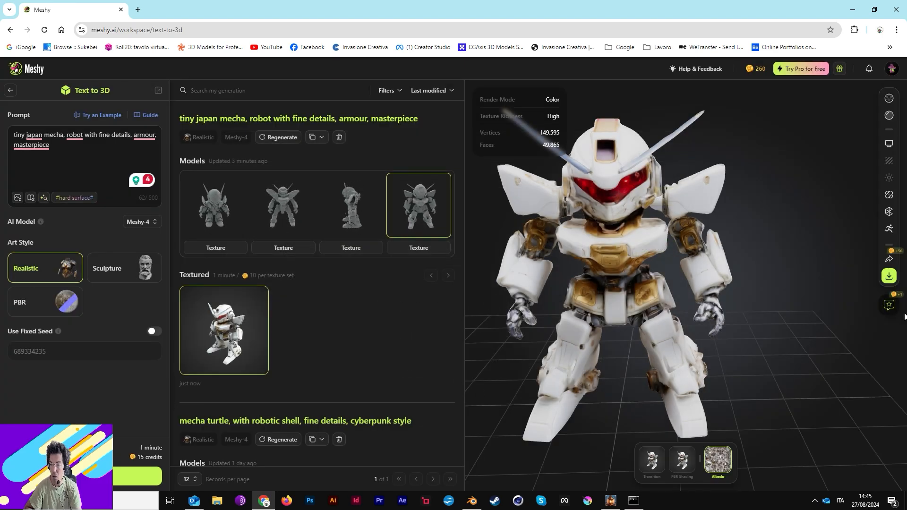
Download the textured mecha in obj format.
click(889, 275)
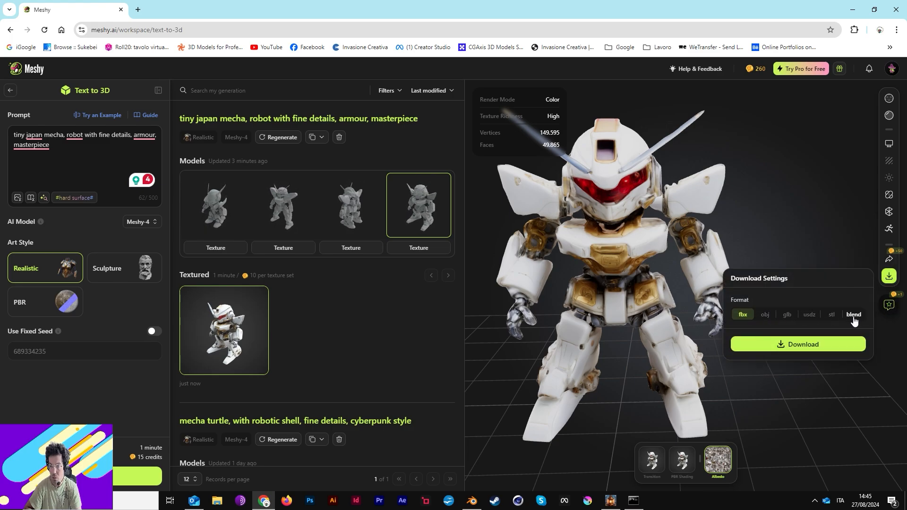
click(766, 317)
click(770, 344)
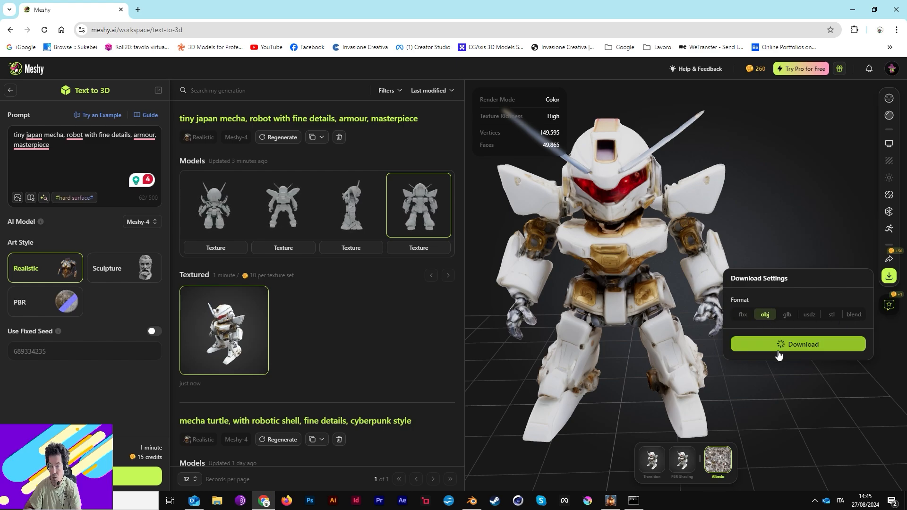
Download the textured mecha again in blend format.
click(853, 316)
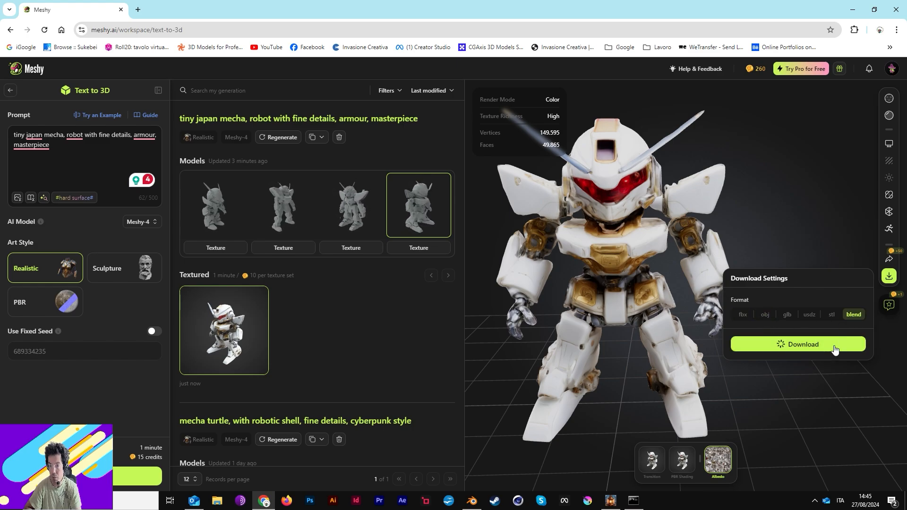
key(super+d)
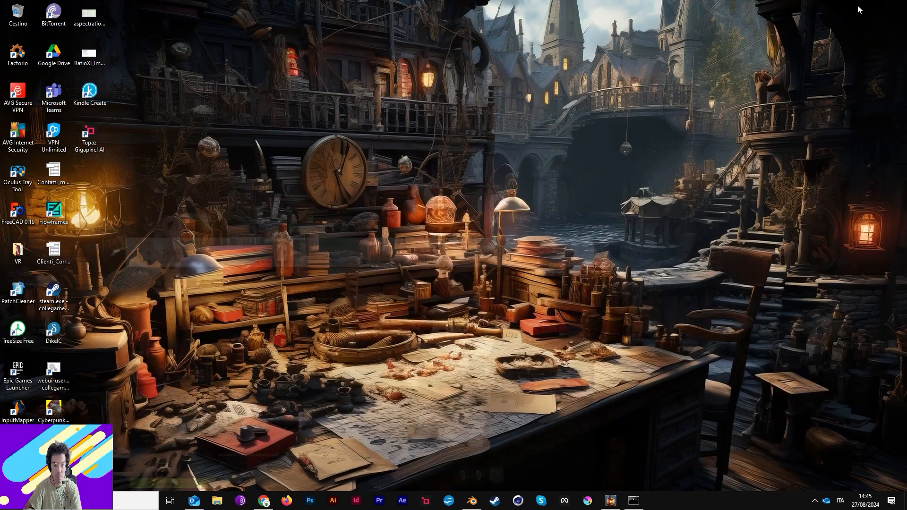
click(264, 500)
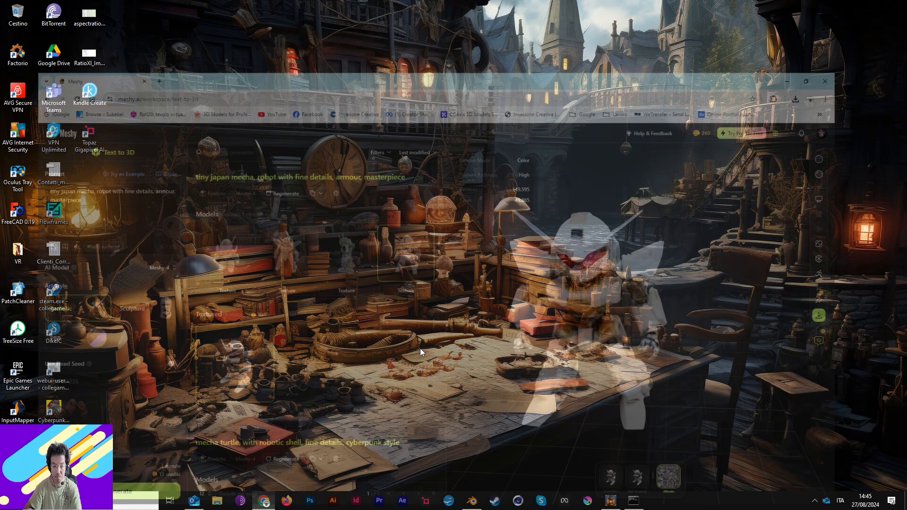
click(863, 30)
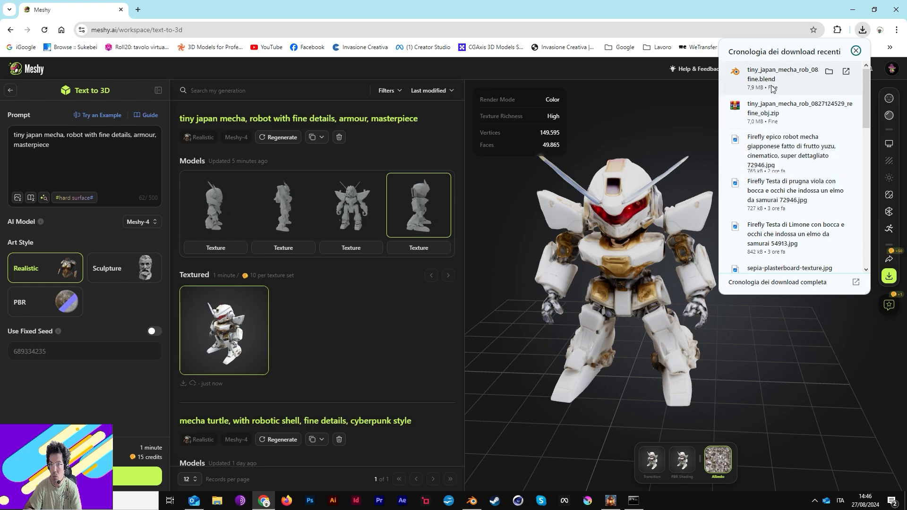
click(829, 72)
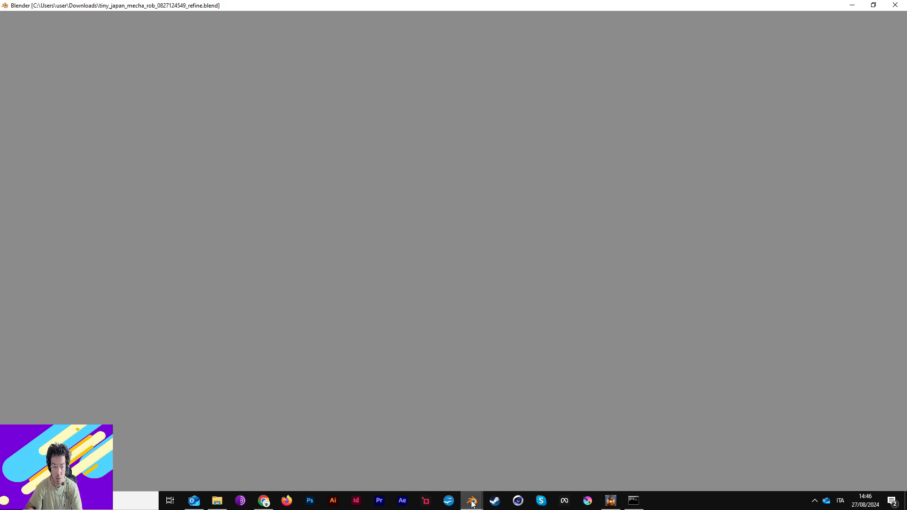
mouse_move(473, 503)
click(577, 449)
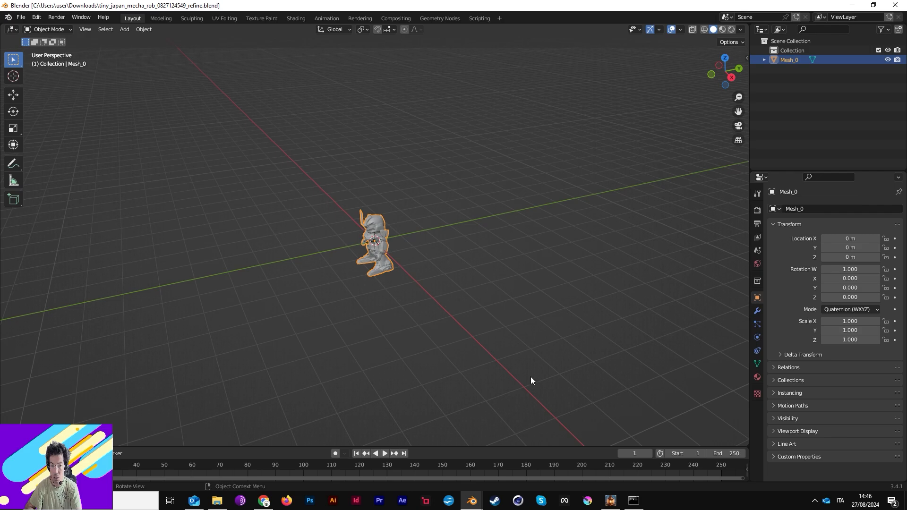
Switch to the Base_blender_nuova_22.blend scene and examine its curved backdrop plane from several angles.
mouse_move(471, 501)
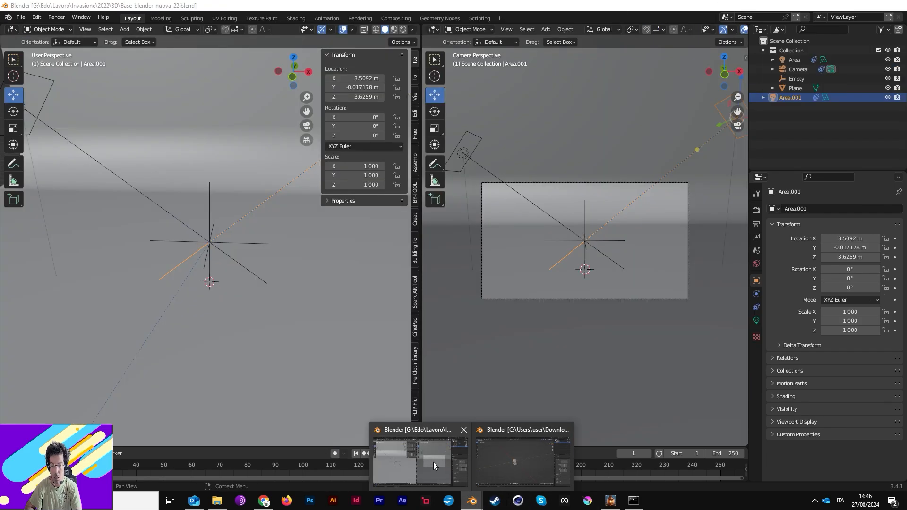
click(433, 462)
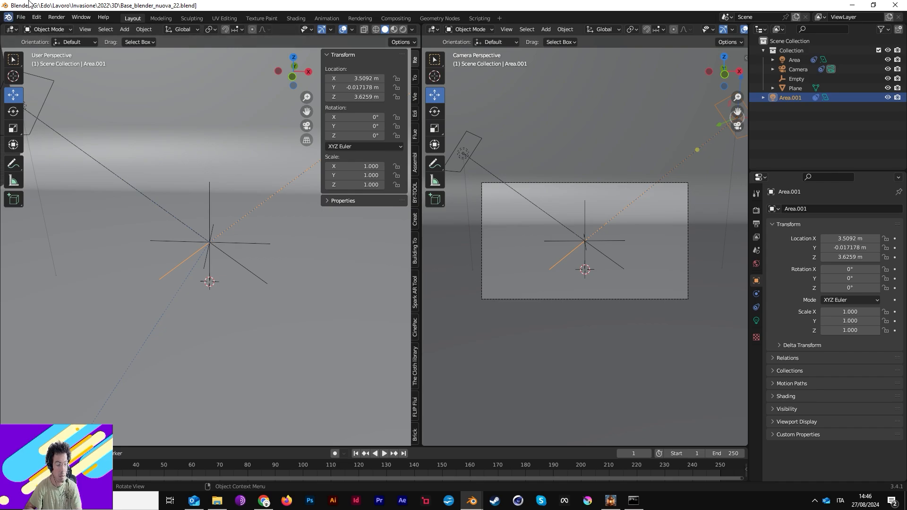
scroll(166, 251, down, 6)
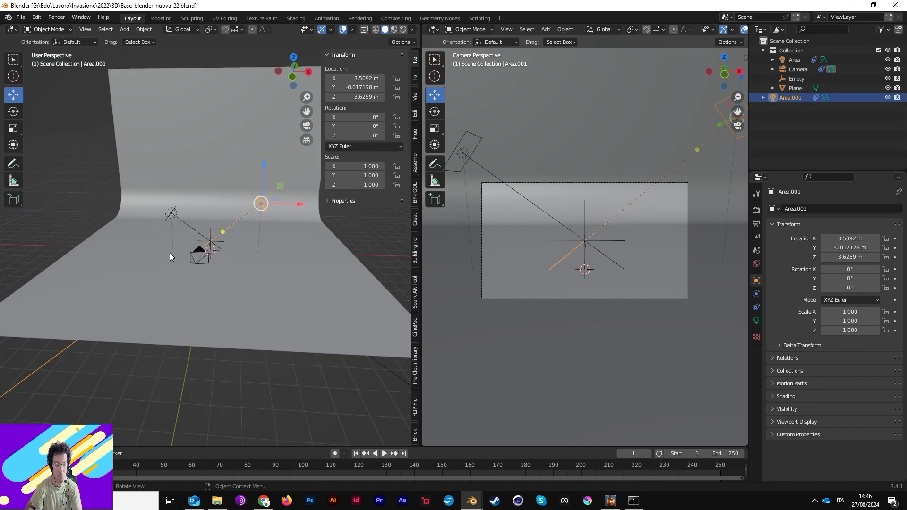
middle_drag(204, 284, 251, 228)
scroll(251, 226, up, 4)
scroll(249, 226, down, 7)
click(133, 206)
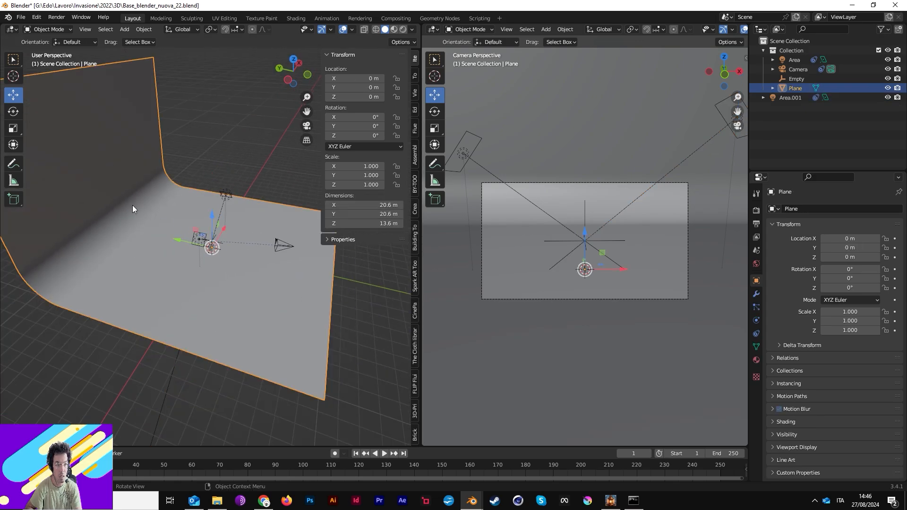
scroll(132, 206, down, 3)
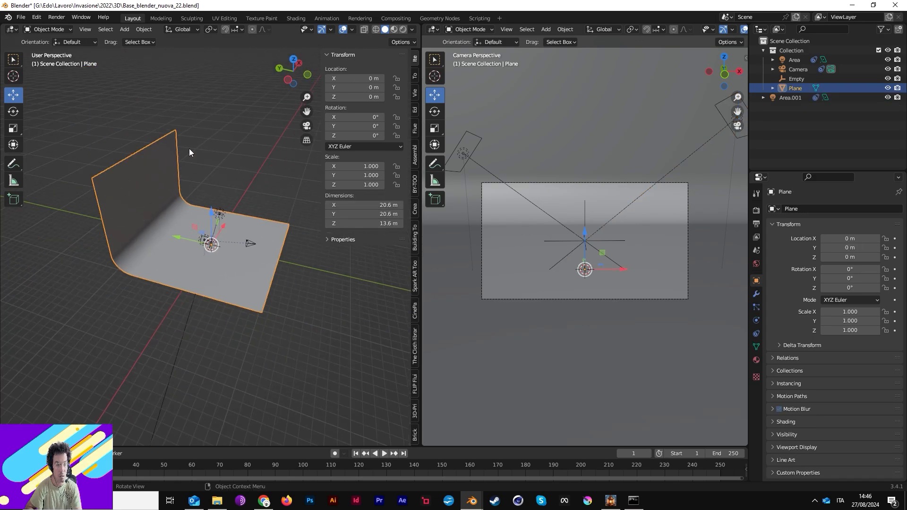
scroll(166, 183, up, 5)
middle_drag(172, 191, 114, 173)
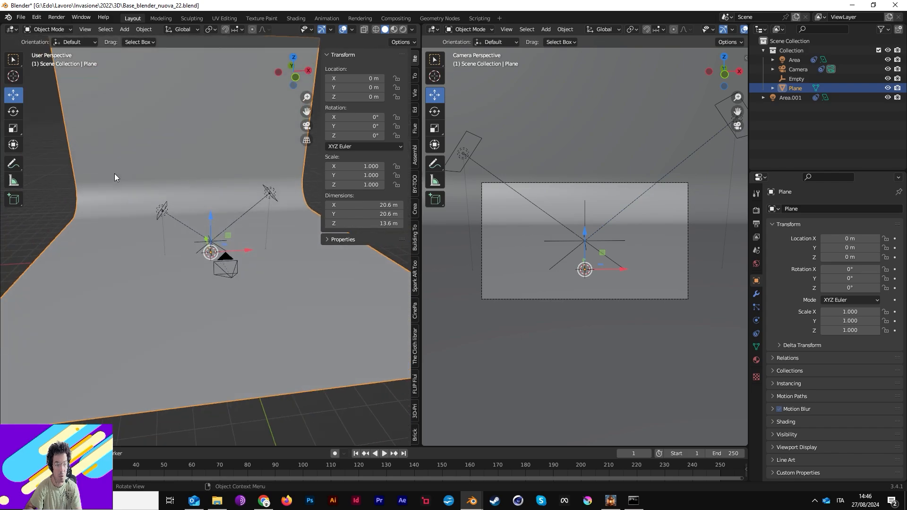
Inspect the two area lights and the camera of the studio scene and their data settings.
scroll(114, 174, up, 4)
scroll(147, 197, down, 3)
click(133, 191)
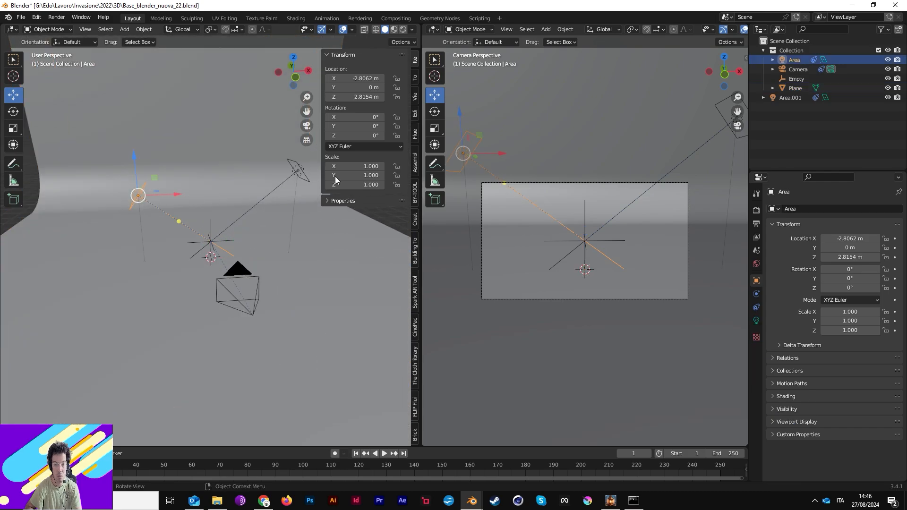
click(757, 321)
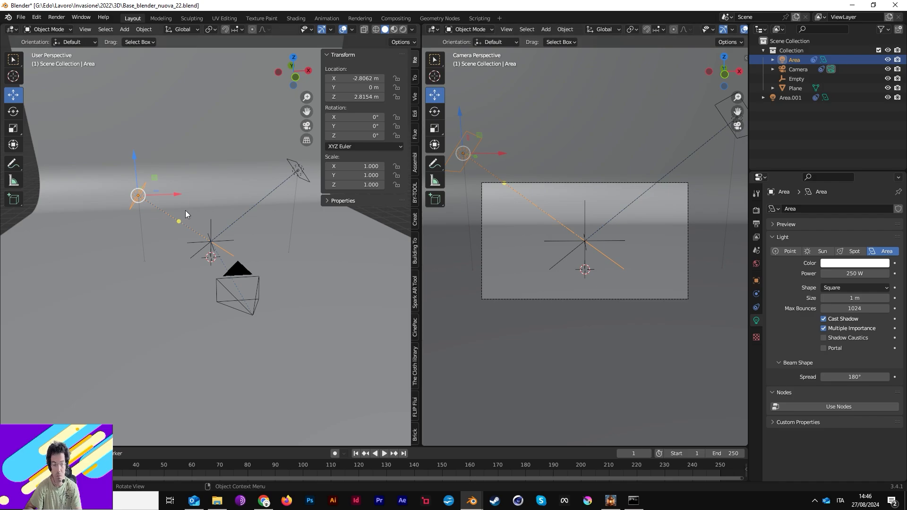
click(299, 174)
click(136, 196)
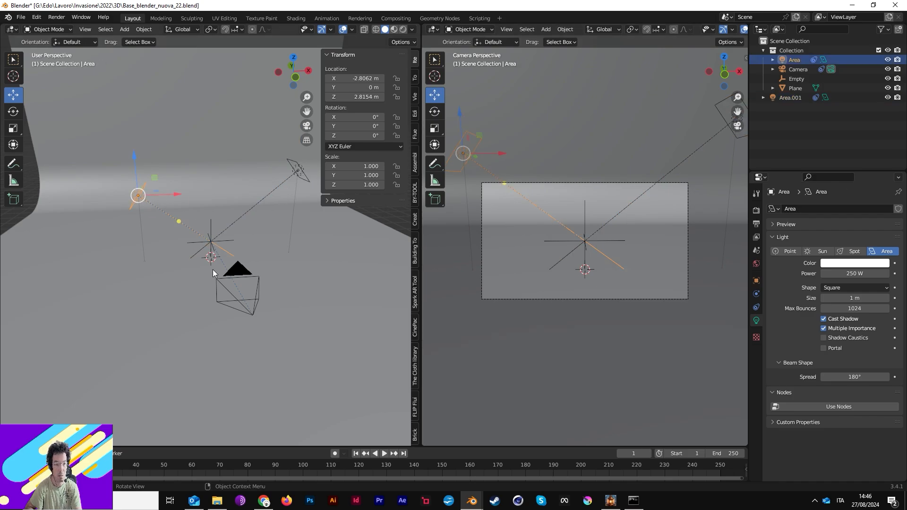
click(231, 281)
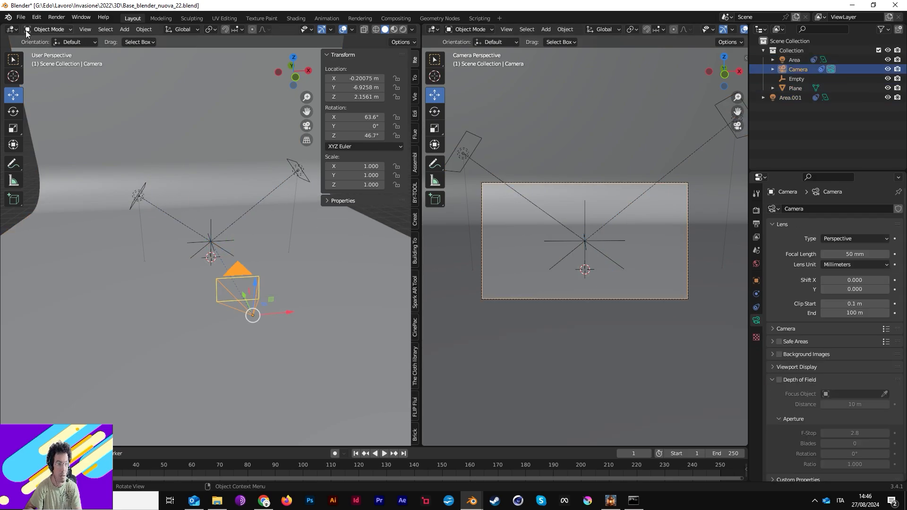
click(21, 17)
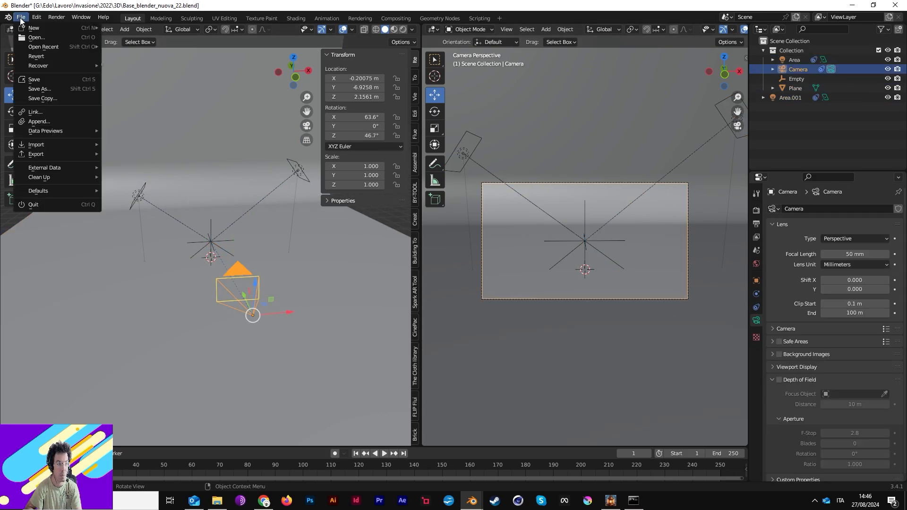
click(59, 123)
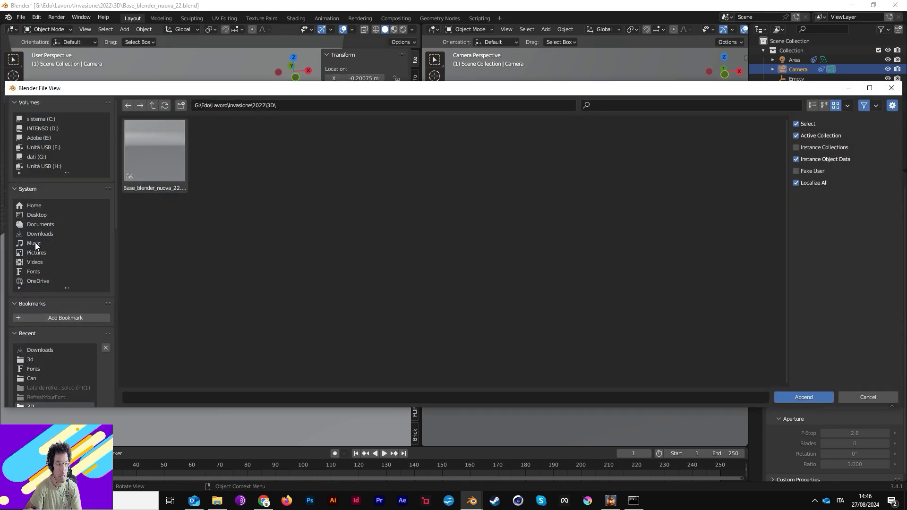
click(40, 233)
scroll(477, 269, down, 5)
scroll(474, 281, down, 3)
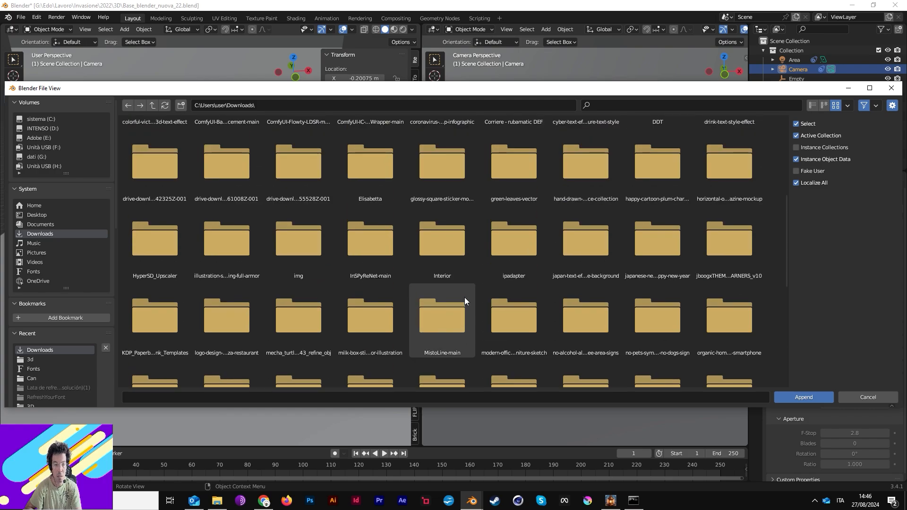
scroll(464, 297, up, 8)
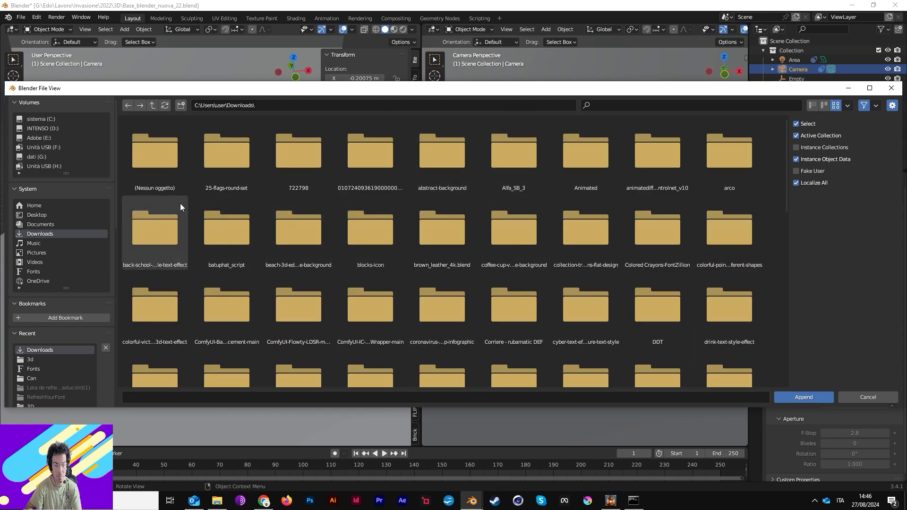
scroll(381, 293, down, 8)
scroll(382, 296, down, 6)
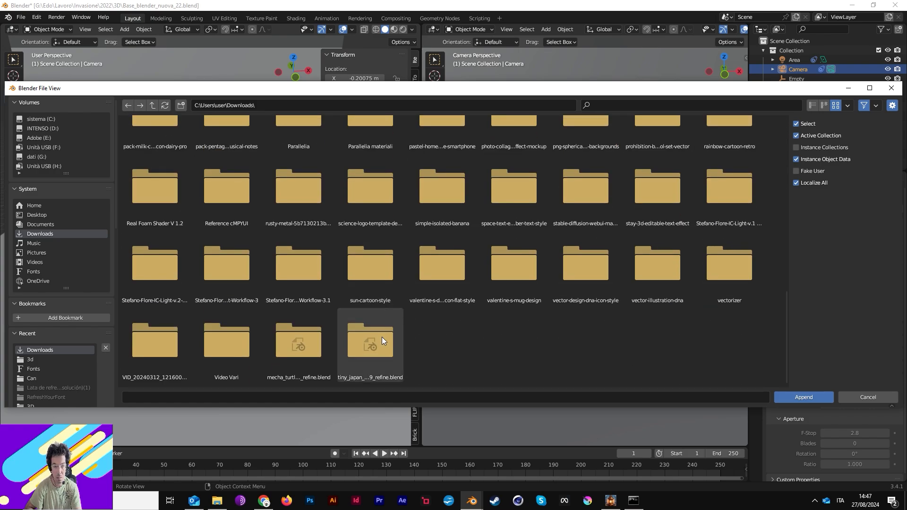
double_click(376, 338)
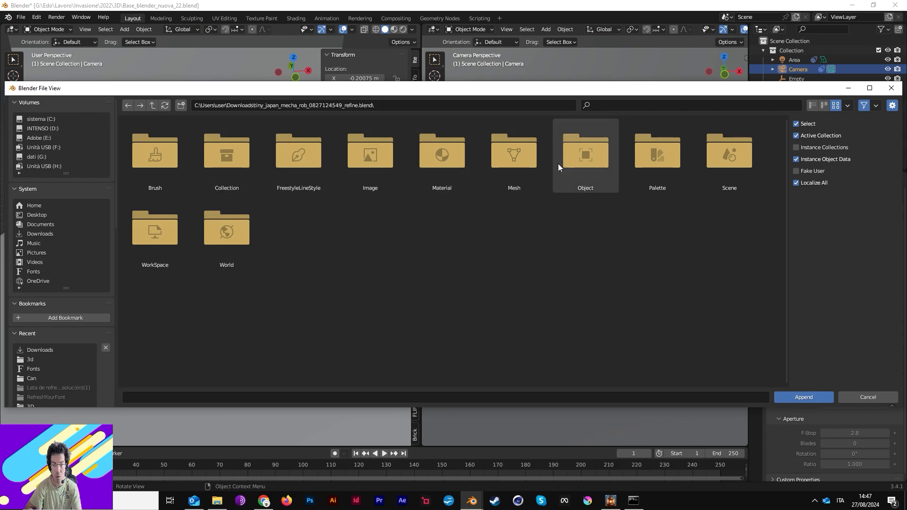
double_click(586, 159)
double_click(148, 160)
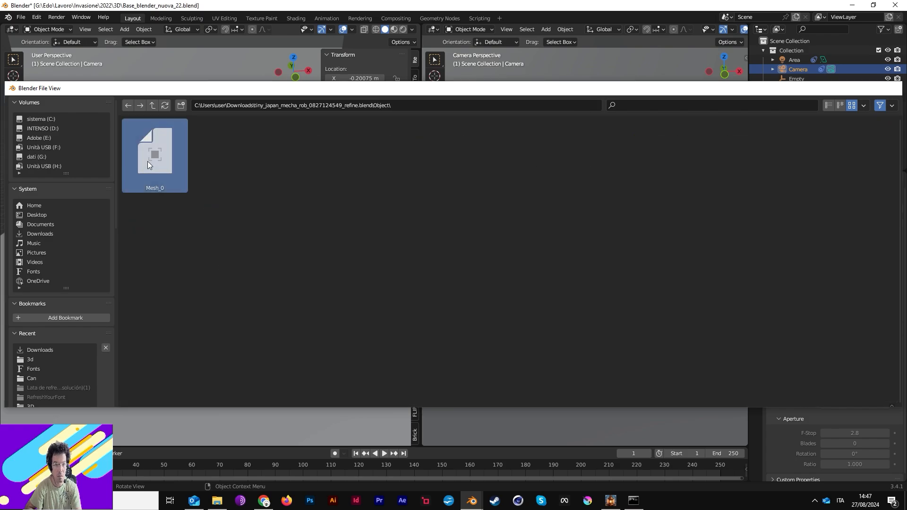
Adjust the appended mecha's height so it stands on the backdrop floor within the camera frame.
drag(212, 223, 211, 195)
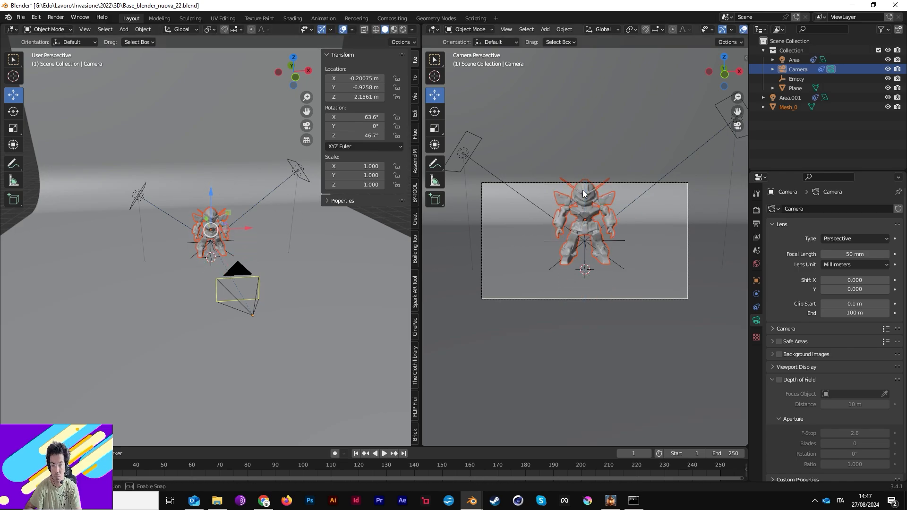
drag(582, 190, 583, 198)
Preview the mecha with its textures in Material Preview and open the Shading workspace around it.
scroll(144, 254, up, 3)
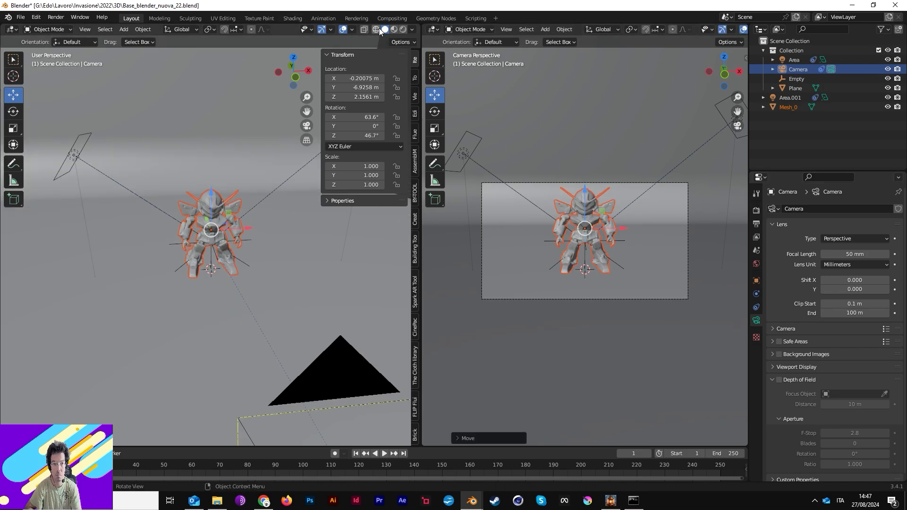
click(393, 30)
scroll(203, 165, up, 3)
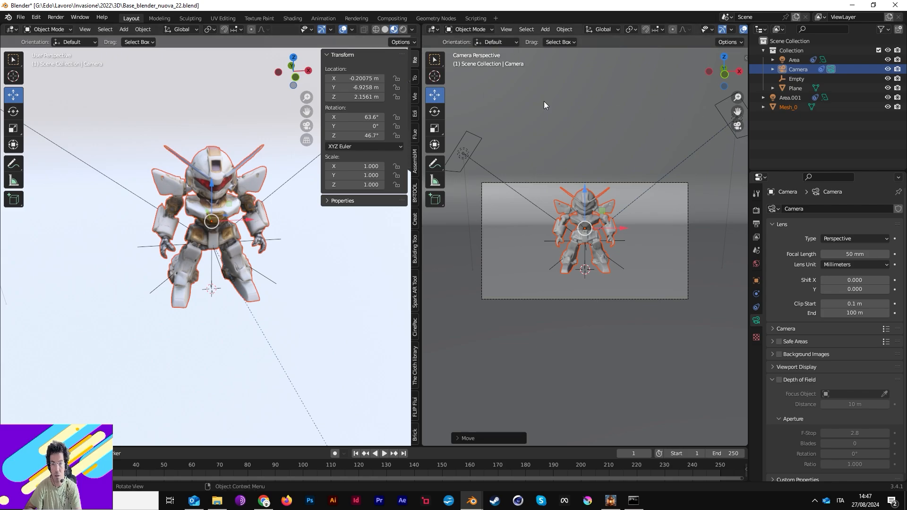
click(286, 18)
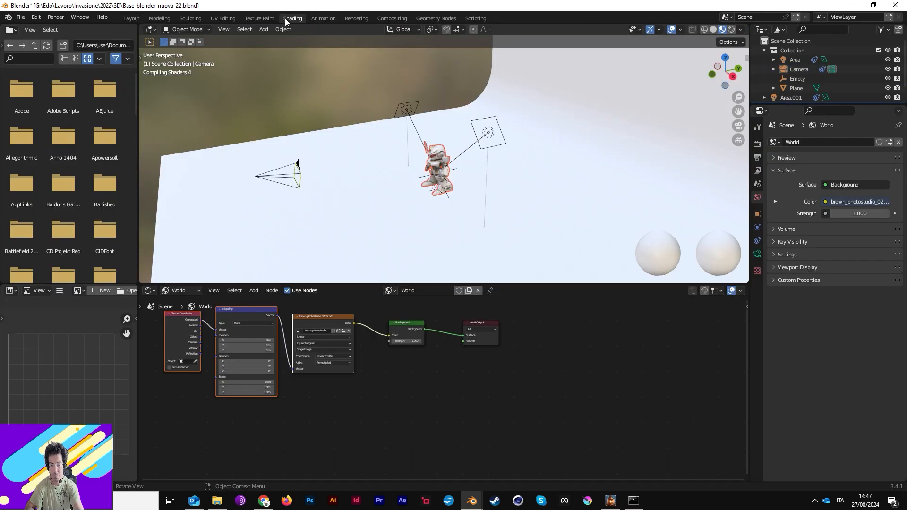
middle_drag(428, 161, 395, 145)
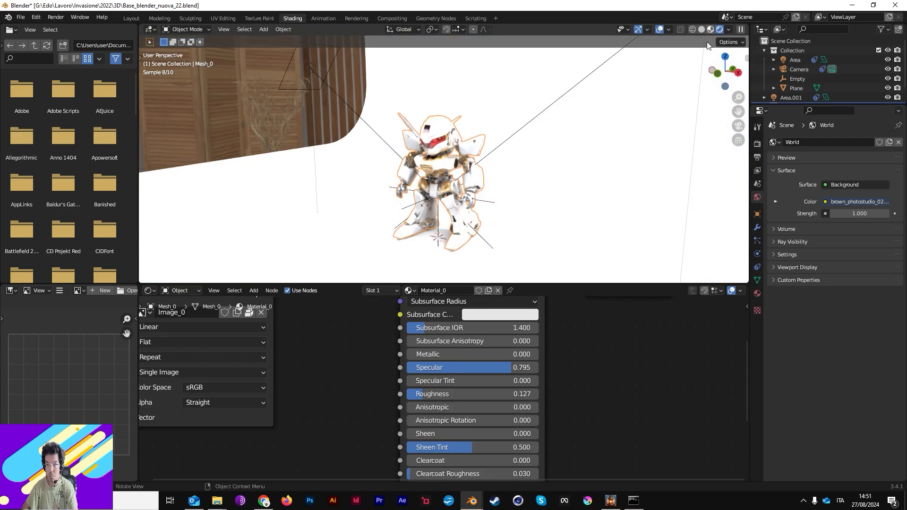
Run a test render of the mecha scene through the camera and close the render window.
key(F12)
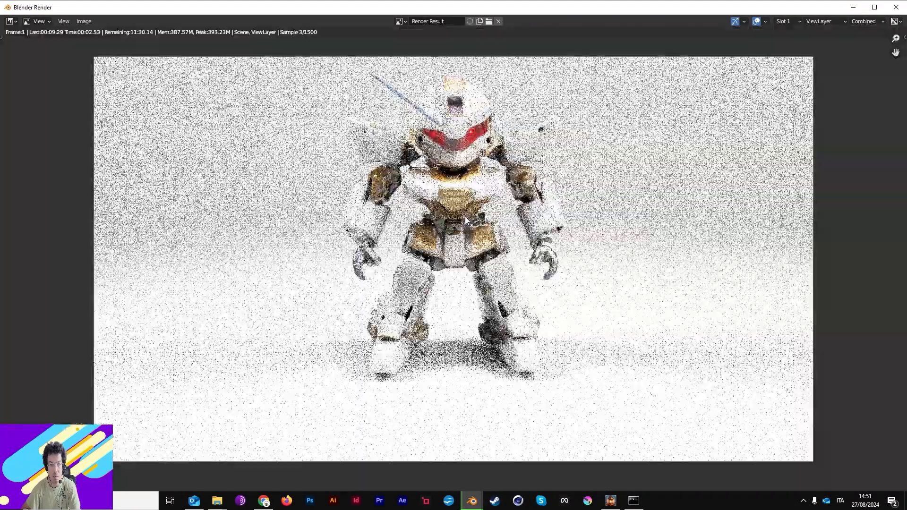
scroll(465, 219, down, 1)
scroll(466, 175, up, 1)
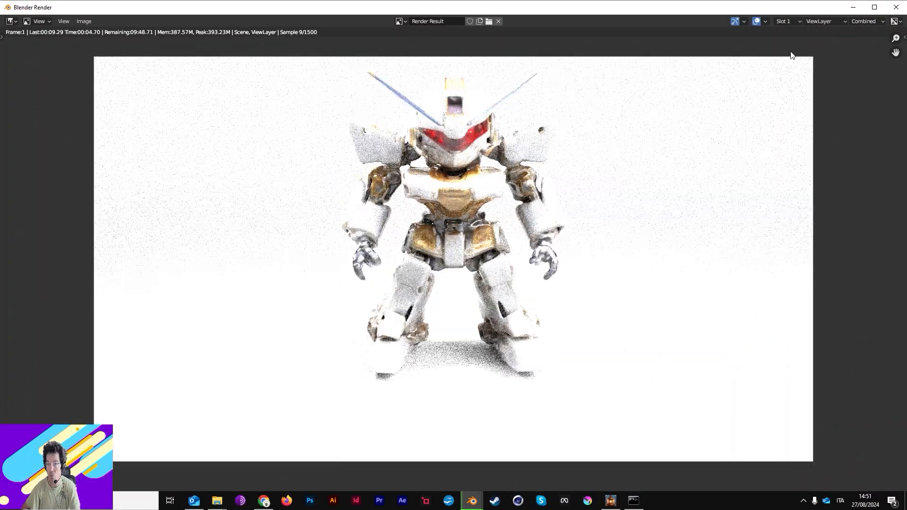
click(896, 8)
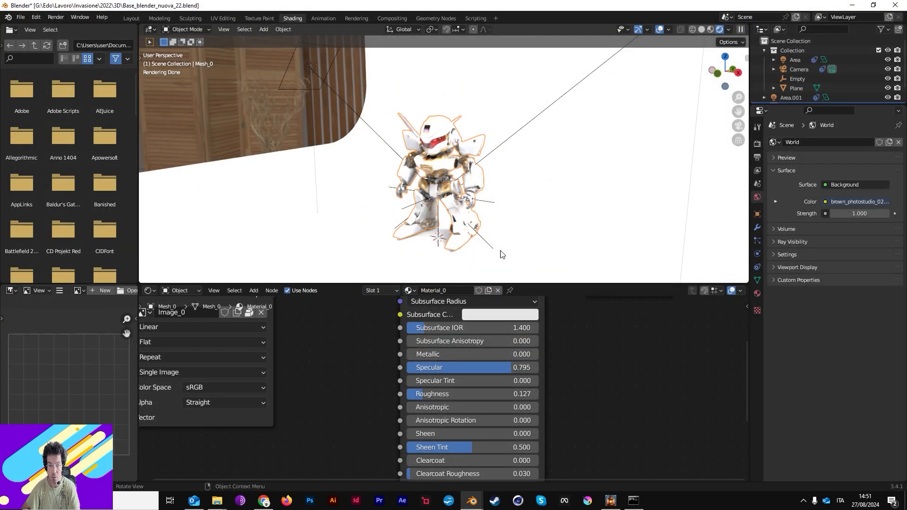
Set the backdrop plane's material base color to orange with hue 0.026, saturation 0.978 and value 0.800.
click(447, 291)
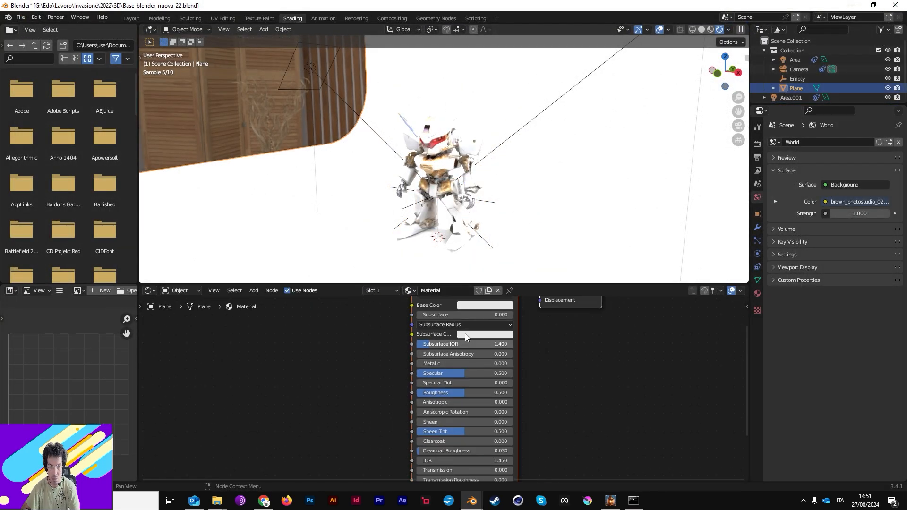
click(479, 305)
drag(493, 219, 485, 237)
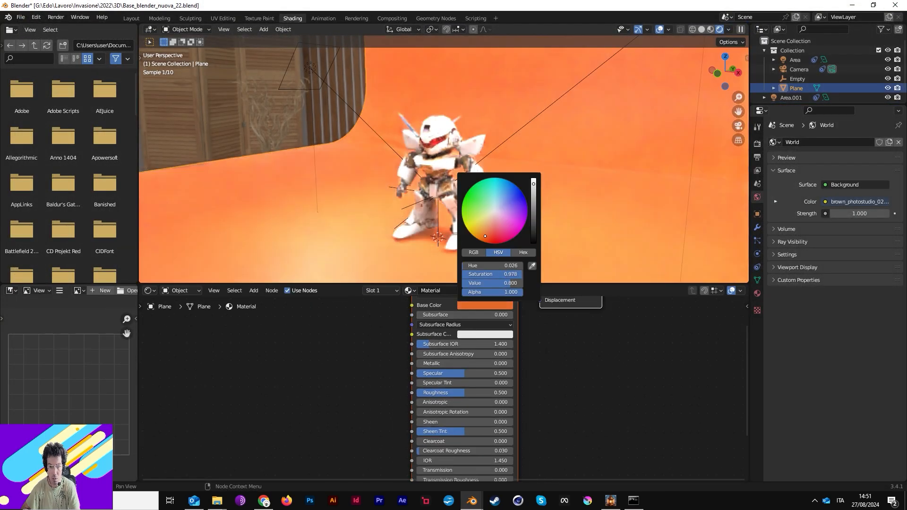
Set the power of the Area.001 light to 100 W.
middle_drag(529, 227, 540, 89)
click(546, 89)
click(756, 254)
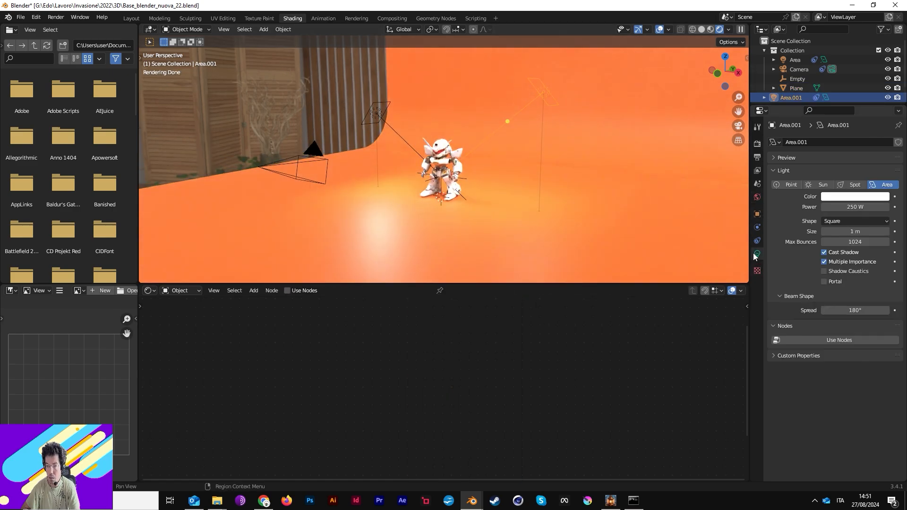
double_click(853, 207)
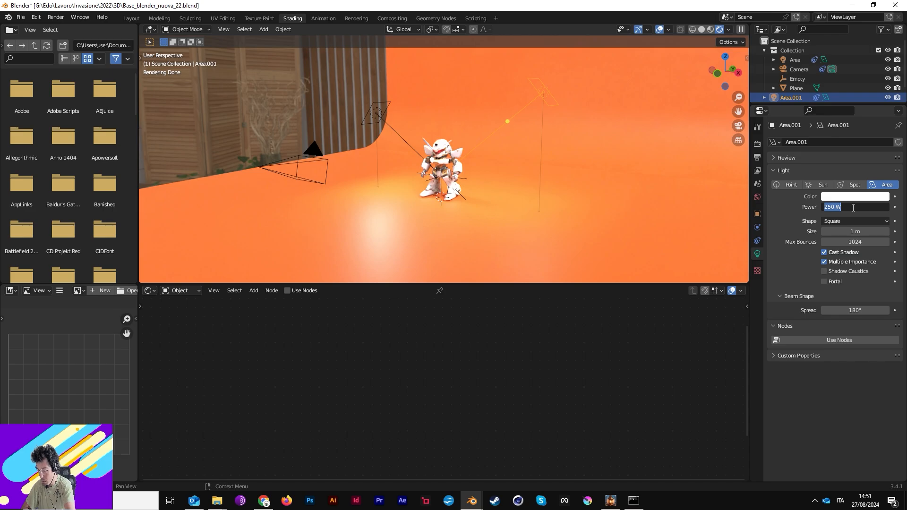
text(0)
key(Return)
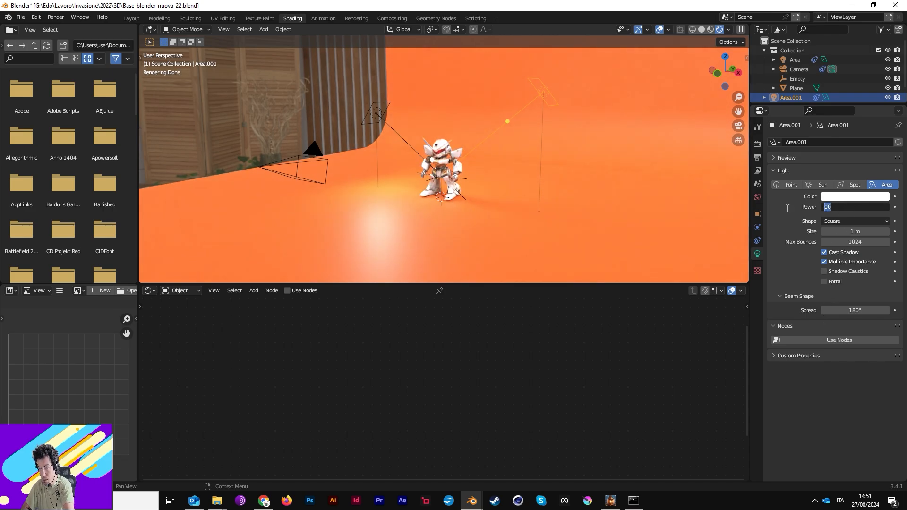
text(1)
key(Return)
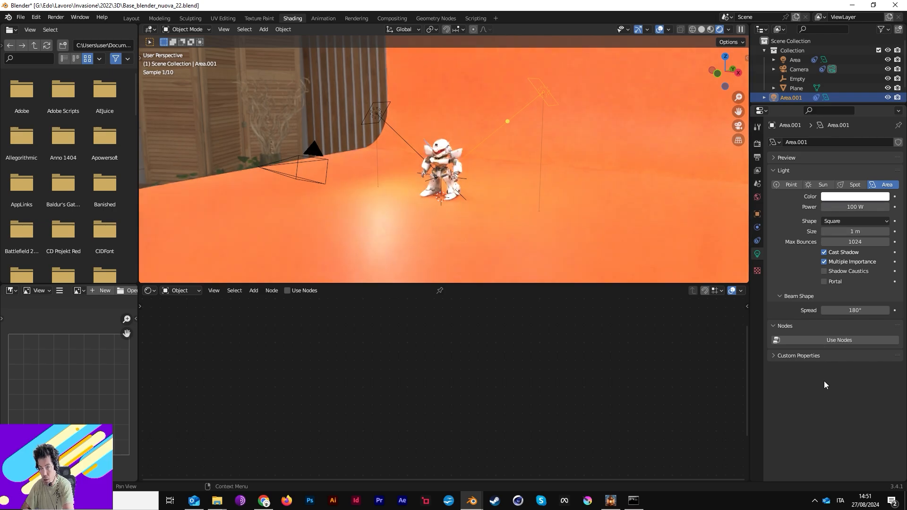
Set the power of the other area light, nearer the camera, to 100 W.
click(375, 114)
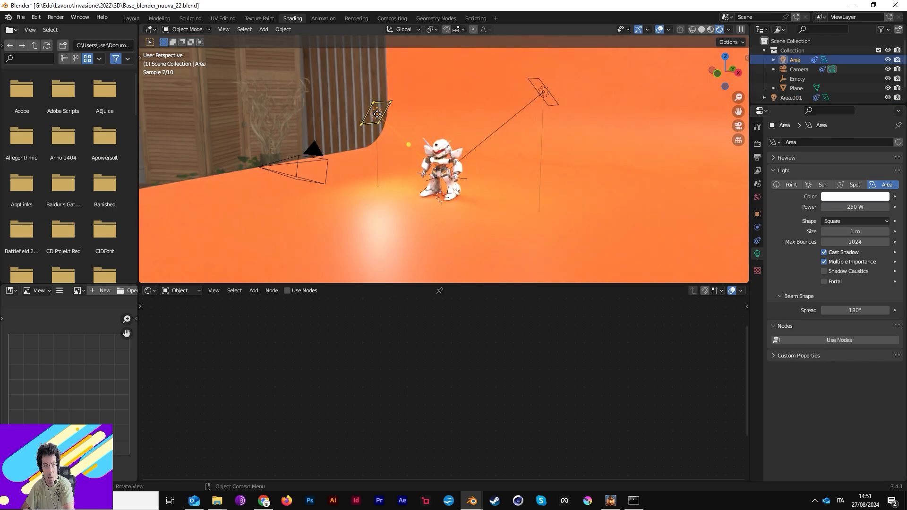
click(849, 206)
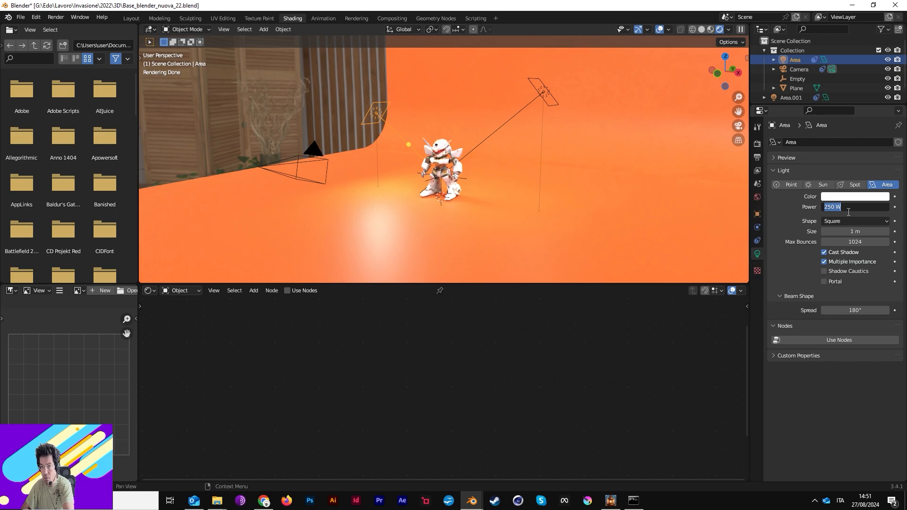
text(100)
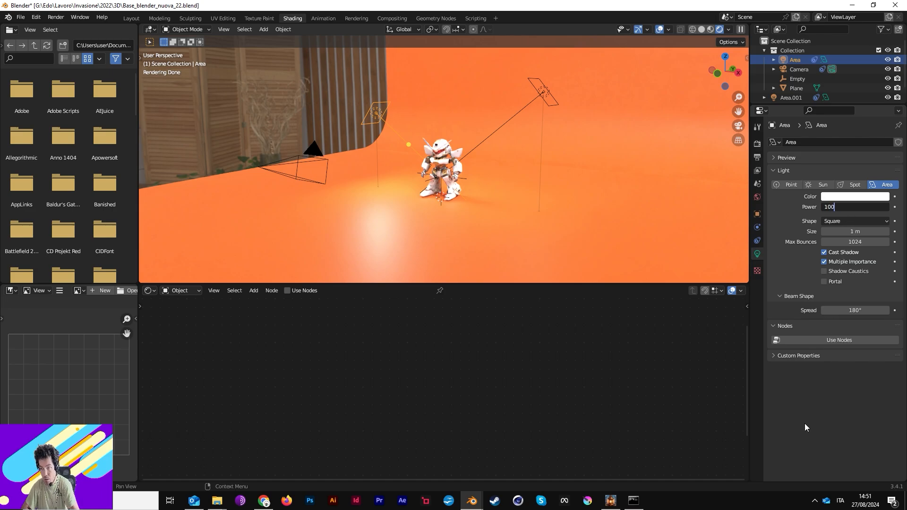
key(Return)
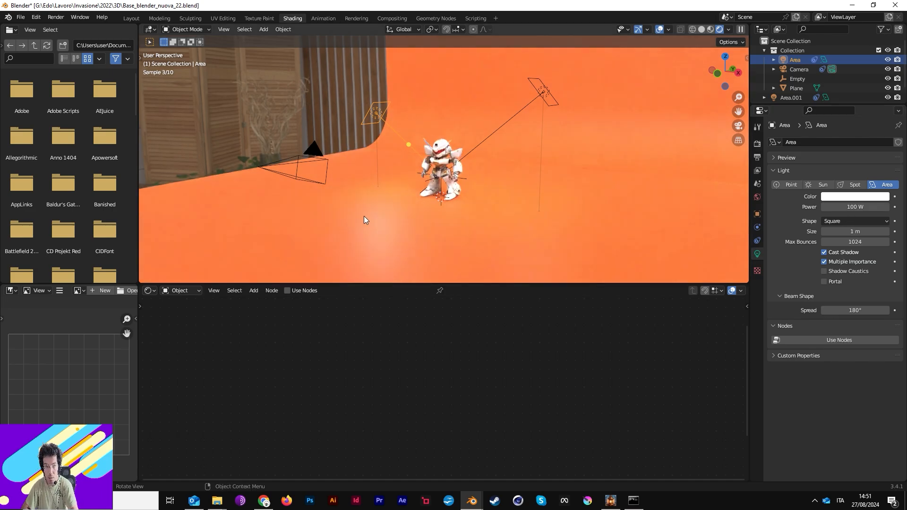
Show the World shader nodes and set the Background strength to 0.5.
click(184, 294)
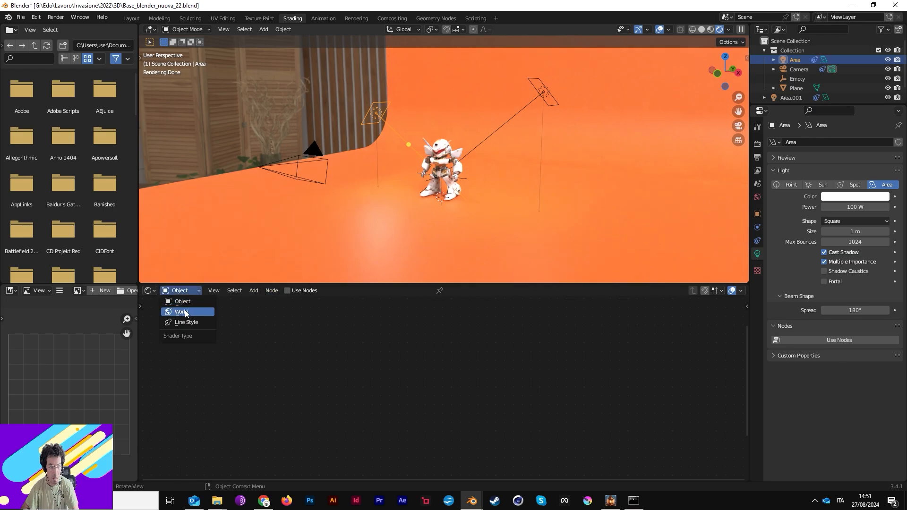
click(185, 308)
middle_drag(418, 326, 329, 356)
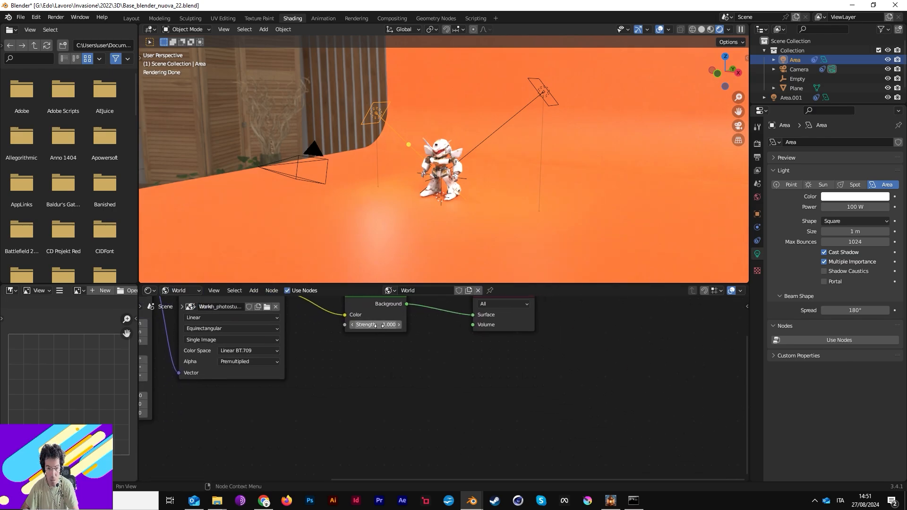
click(378, 325)
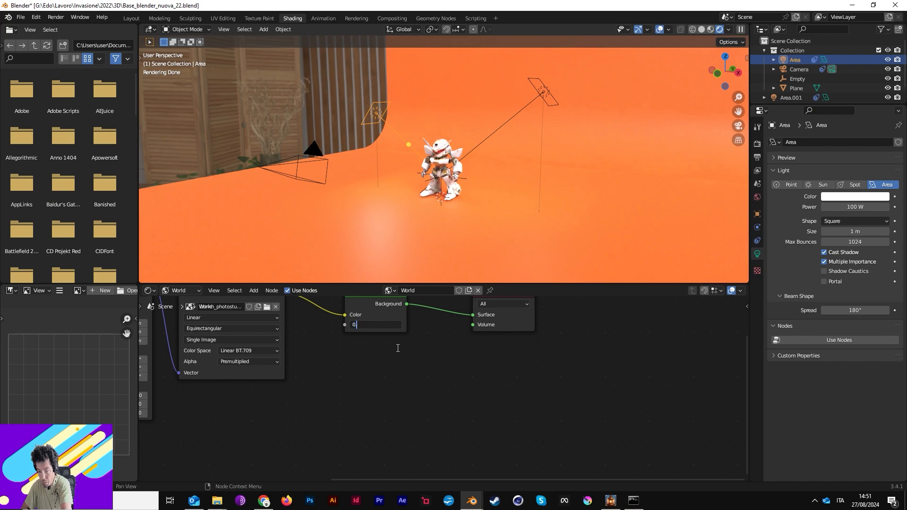
text(0.5)
key(Return)
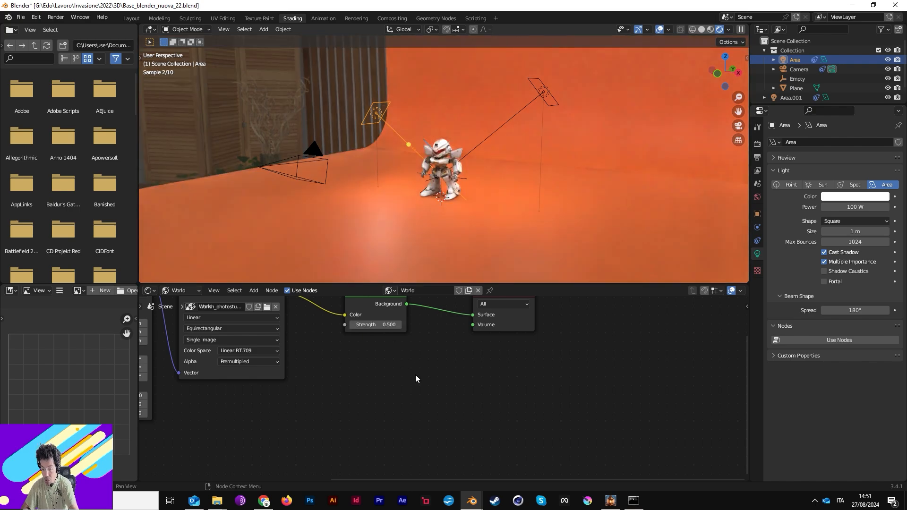
Run a test render of the dimmed scene, check the whole frame and stop the render.
key(F12)
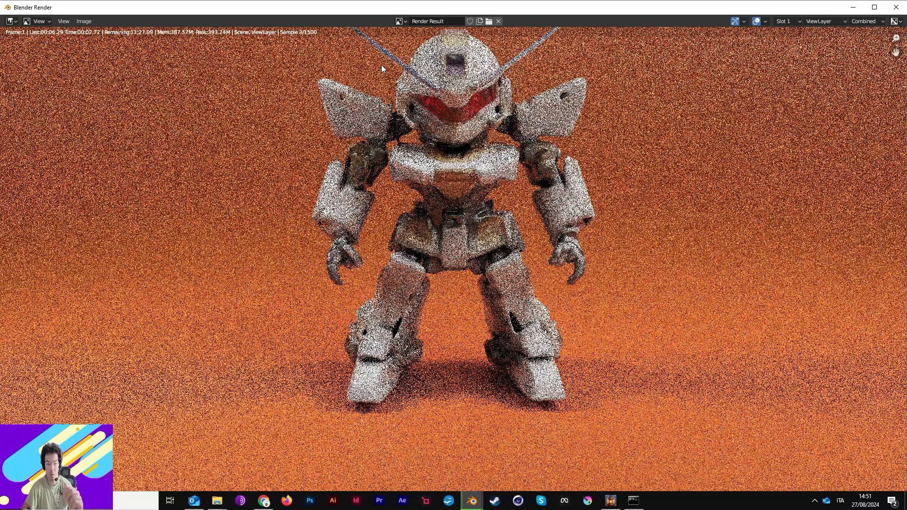
scroll(373, 173, down, 3)
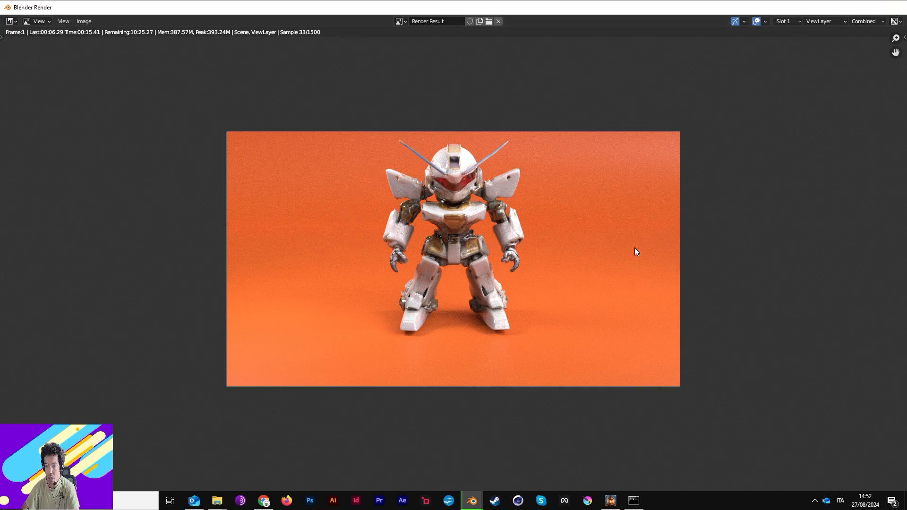
key(Escape)
Set the Cycles render max samples to 800 and render the mecha scene again.
click(758, 156)
click(757, 143)
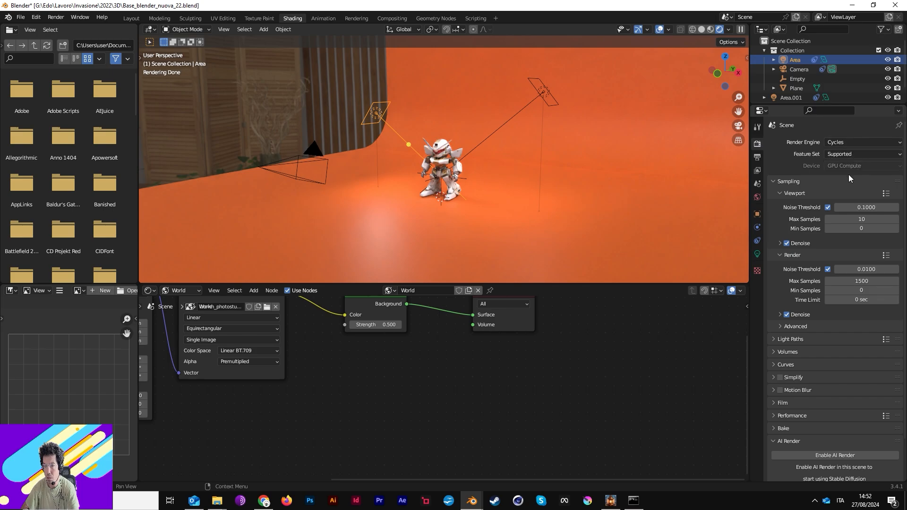
click(862, 281)
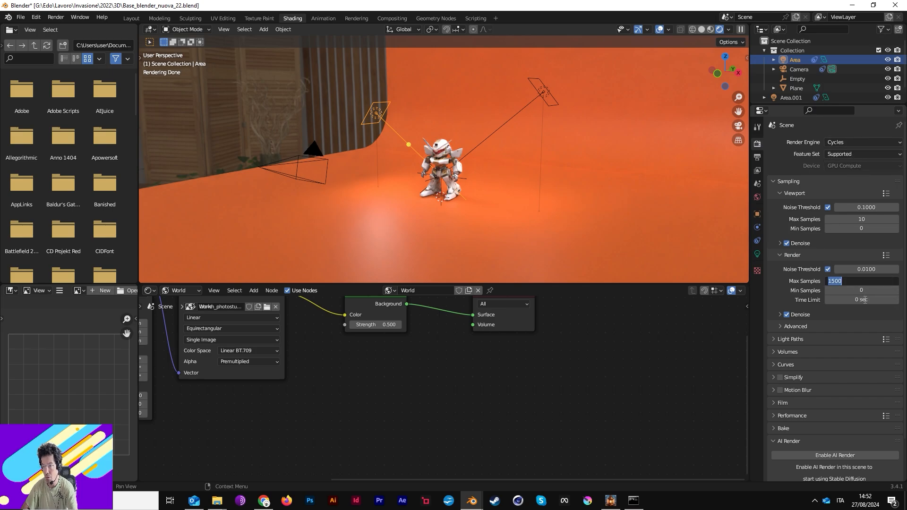
text(8)
key(Return)
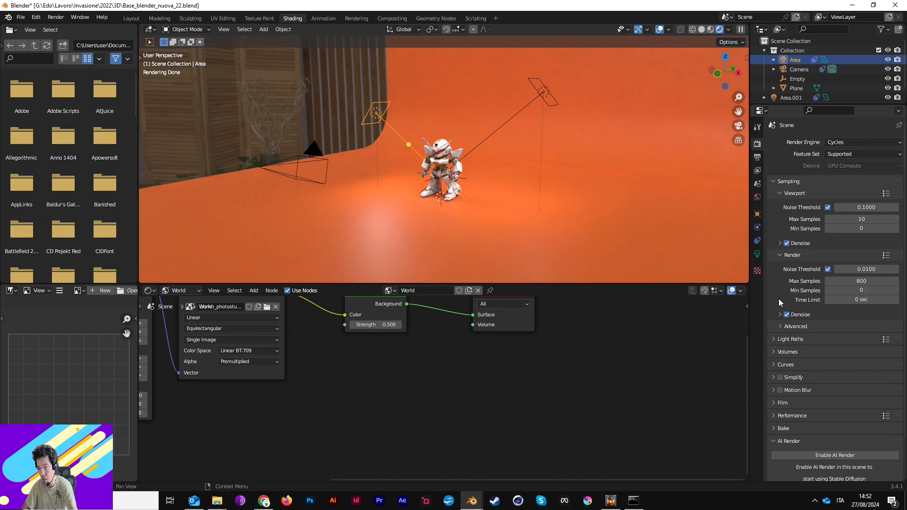
click(780, 315)
click(781, 316)
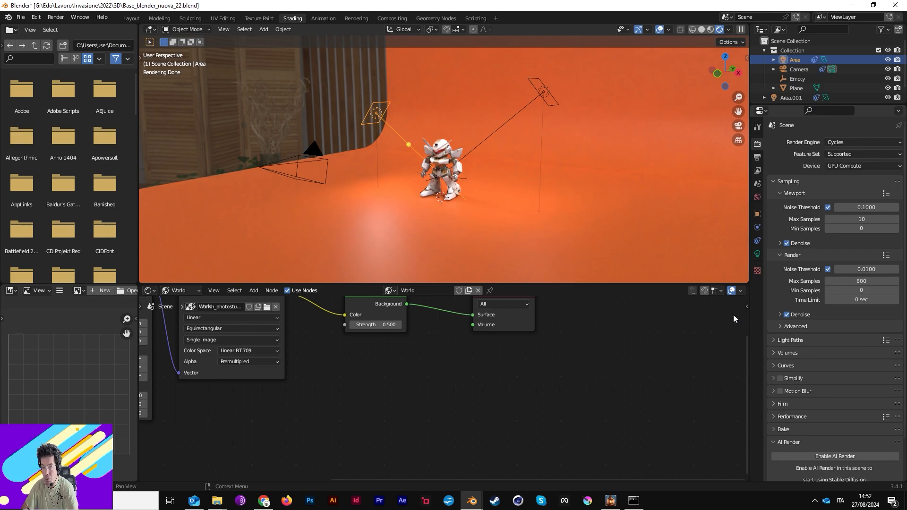
key(F12)
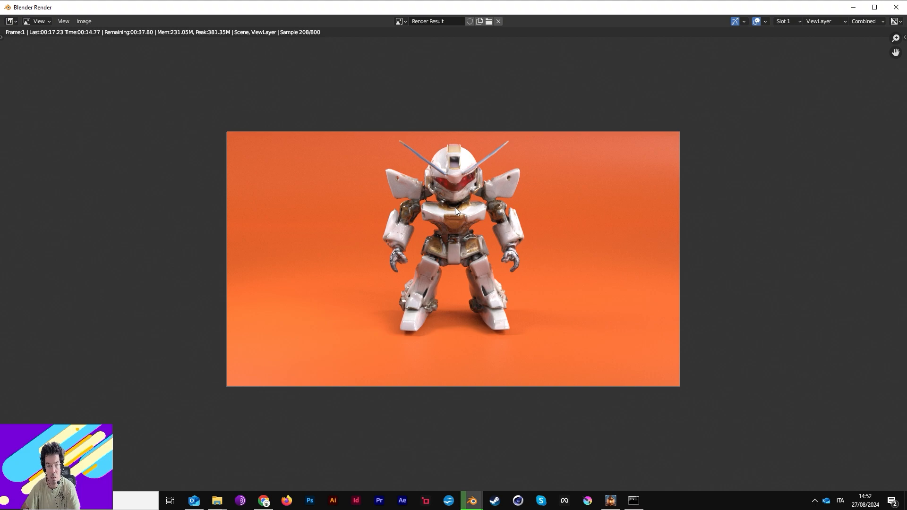
scroll(455, 208, up, 1)
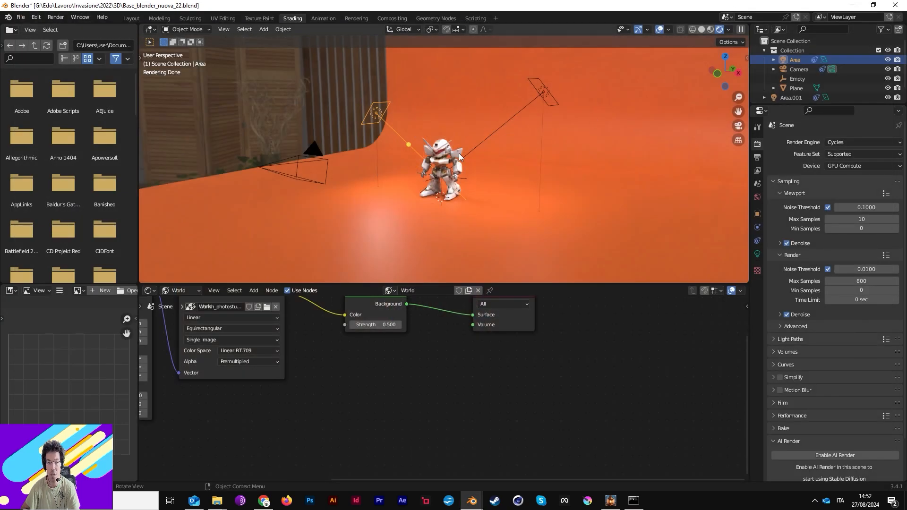
Examine the mecha's mesh density in Edit Mode and return to Object Mode to view the model.
scroll(423, 146, up, 5)
middle_drag(423, 146, 470, 186)
click(471, 187)
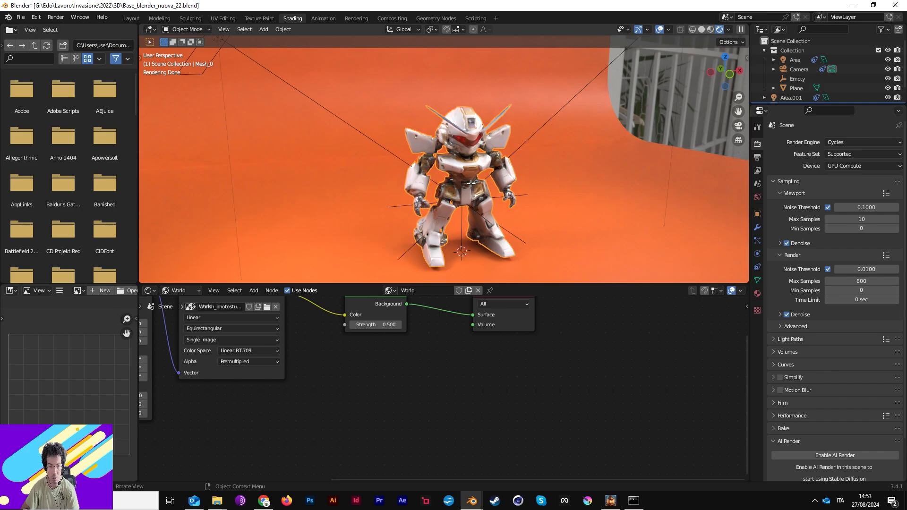
key(Tab)
scroll(471, 184, up, 6)
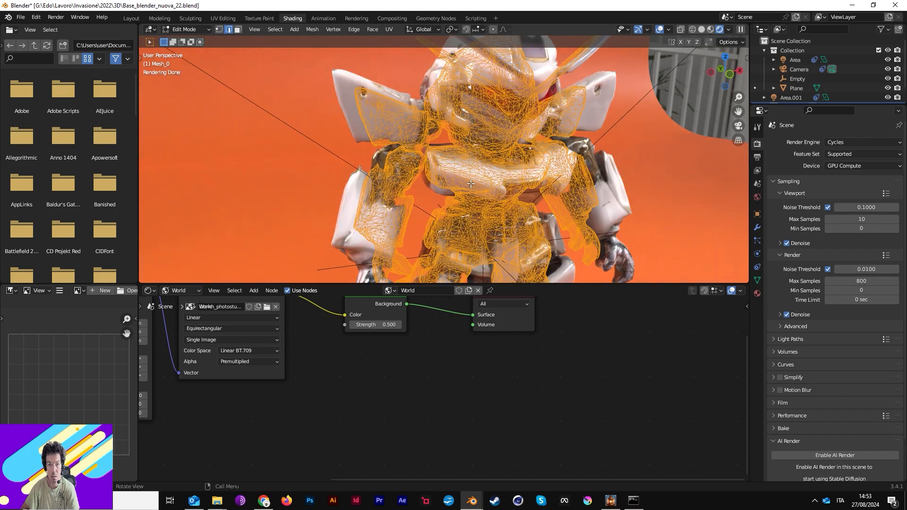
scroll(471, 184, down, 6)
key(Tab)
key(Tab)
key(Tab)
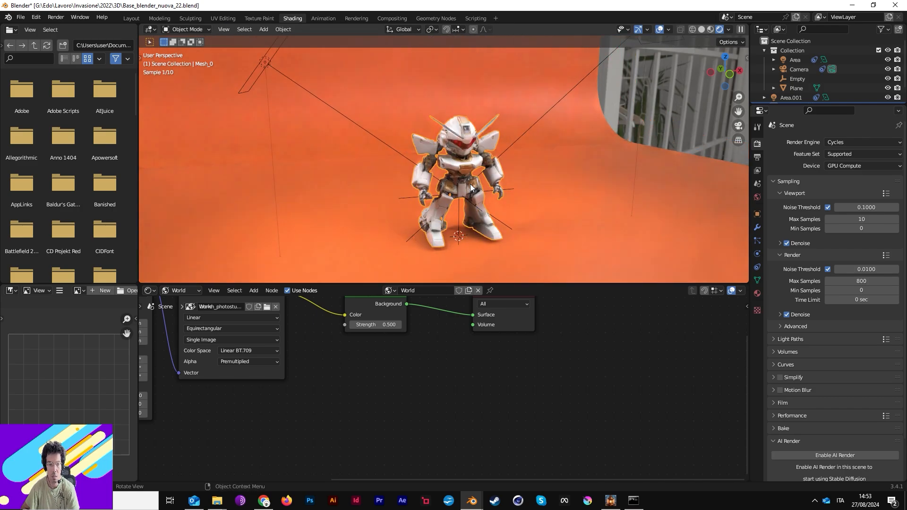
middle_drag(471, 186, 652, 128)
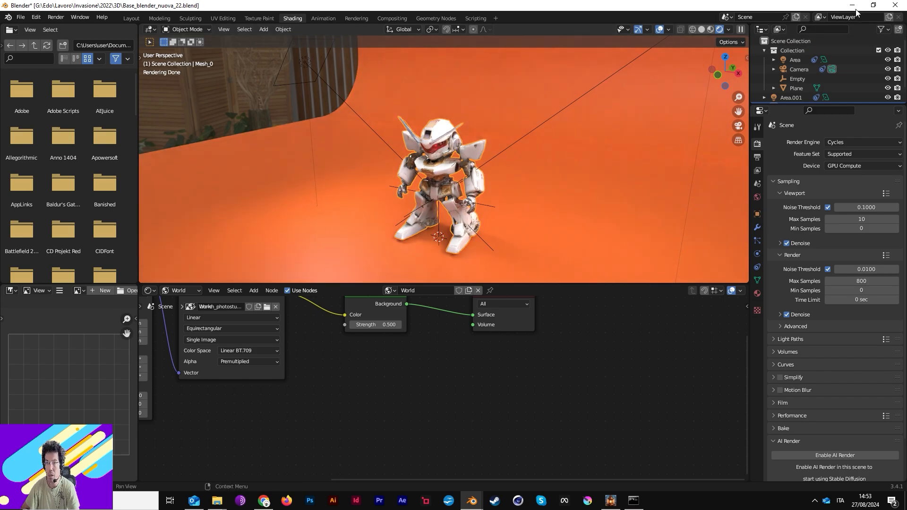
Minimize the studio scene, close the original mecha file's window, minimize the Meshy browser and switch to Stable Projectorz.
click(854, 7)
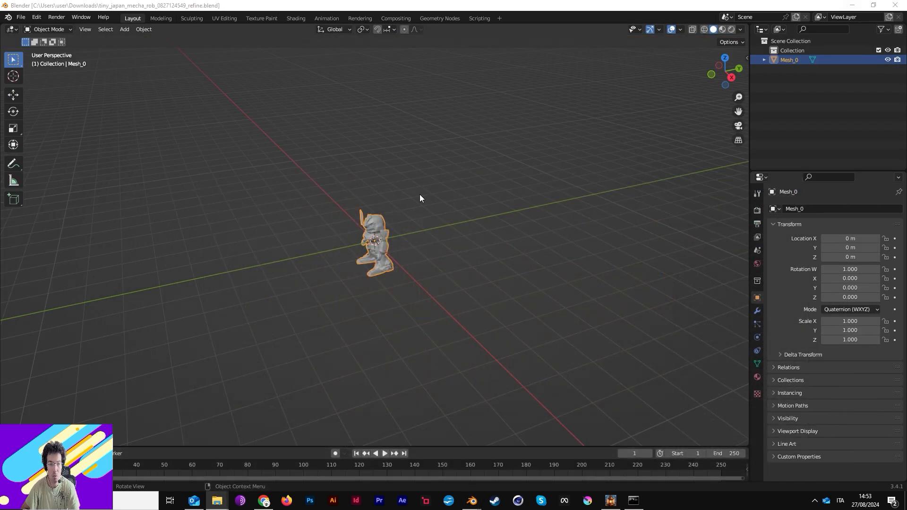
click(897, 6)
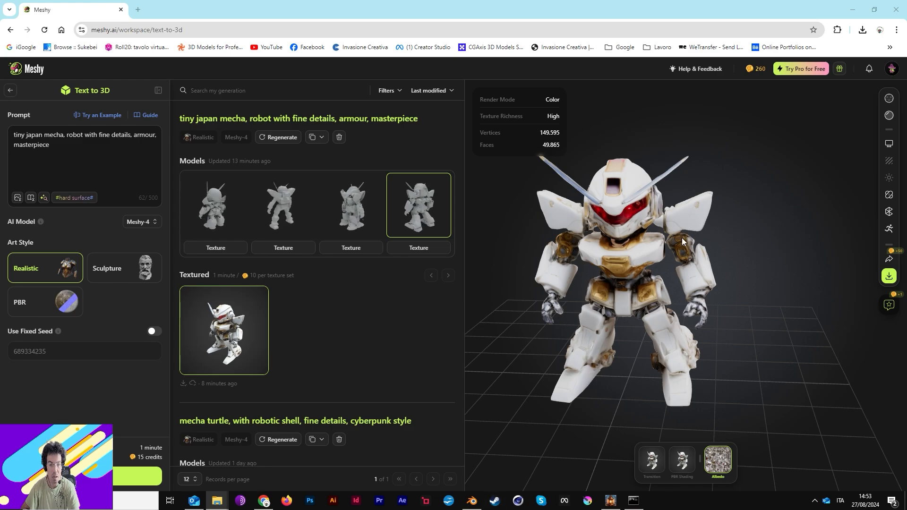
click(859, 4)
click(610, 500)
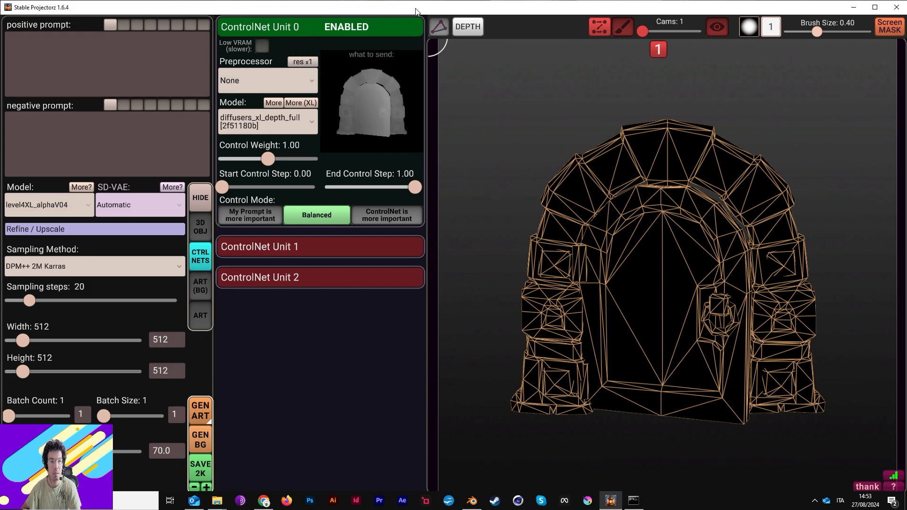
click(200, 227)
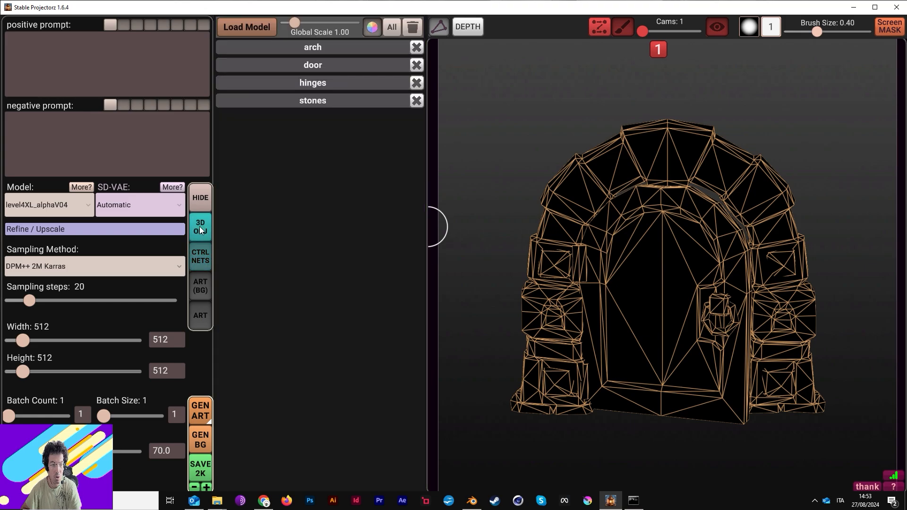
click(257, 28)
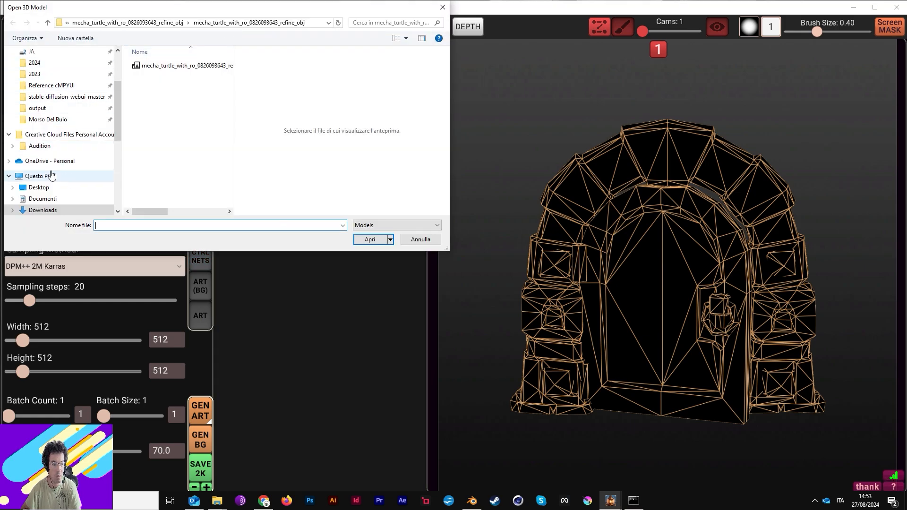
click(47, 208)
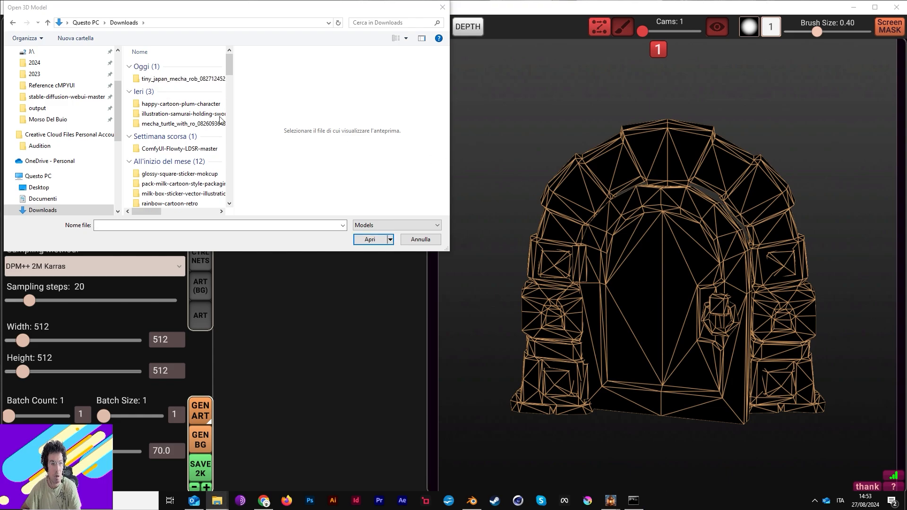
double_click(184, 78)
double_click(203, 65)
double_click(198, 65)
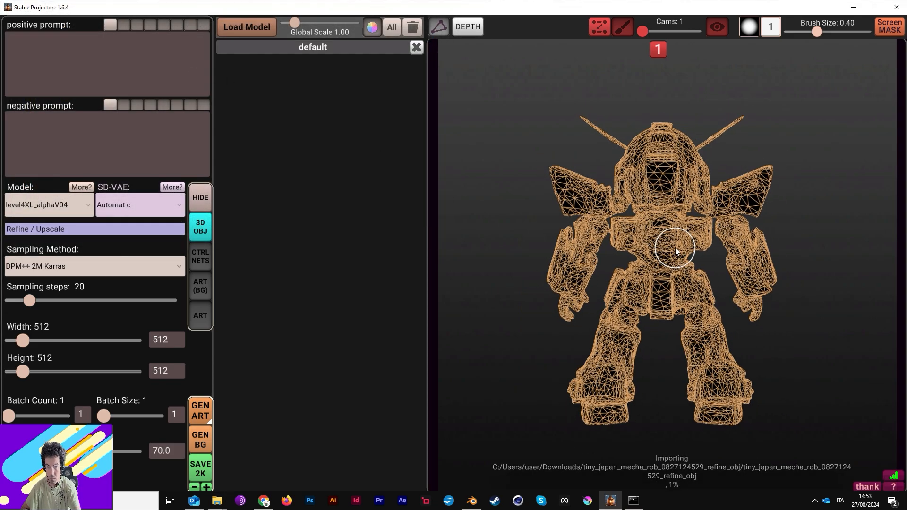
Inspect the imported wireframe mecha from several angles and review the available Stable Diffusion models.
right_drag(662, 254, 624, 230)
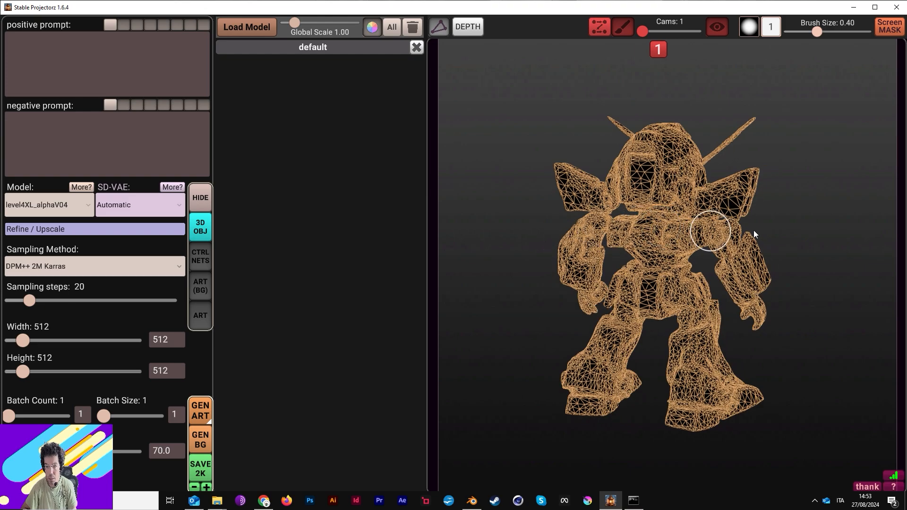
mouse_move(694, 216)
right_down()
mouse_move(622, 209)
mouse_move(660, 216)
mouse_move(633, 228)
mouse_move(650, 218)
mouse_move(641, 239)
mouse_move(639, 204)
mouse_move(662, 240)
right_up()
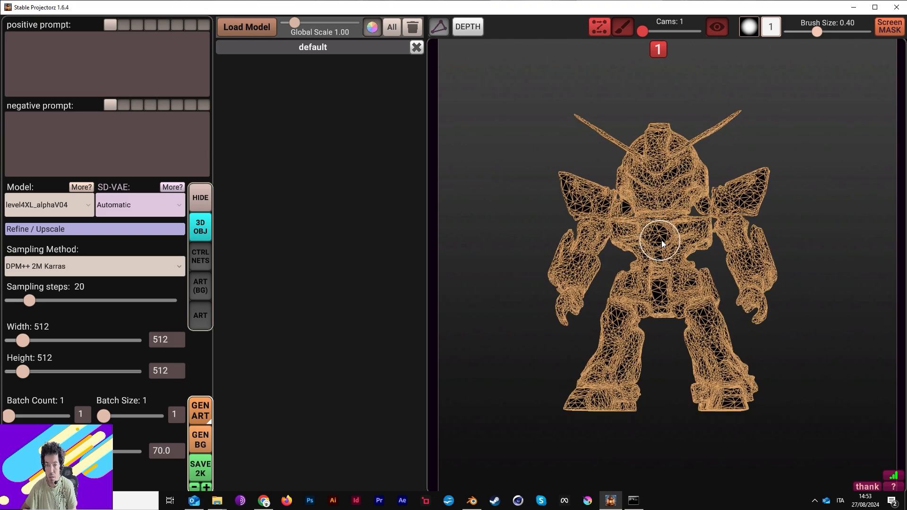
right_drag(659, 203, 670, 251)
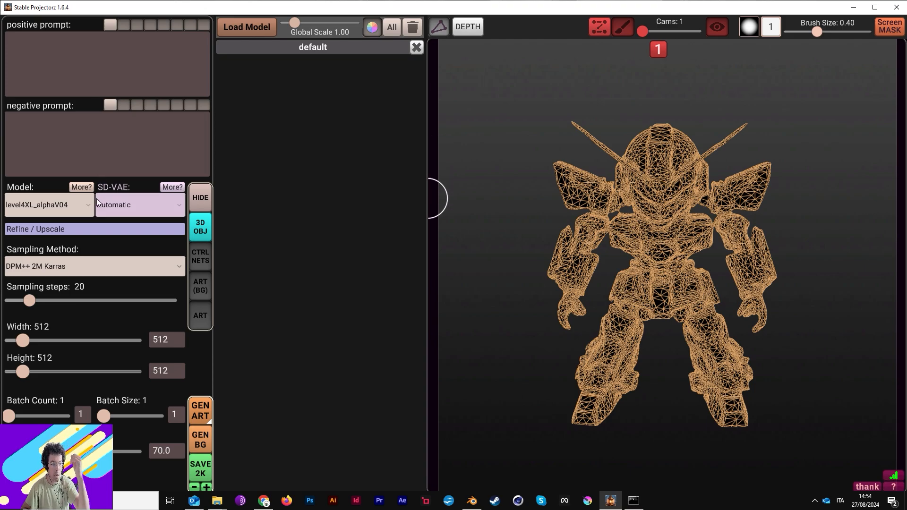
click(61, 205)
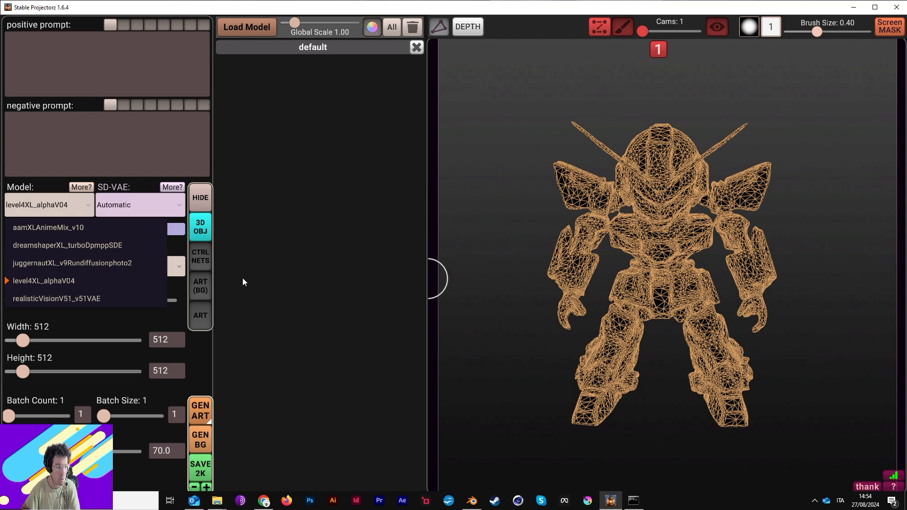
click(257, 277)
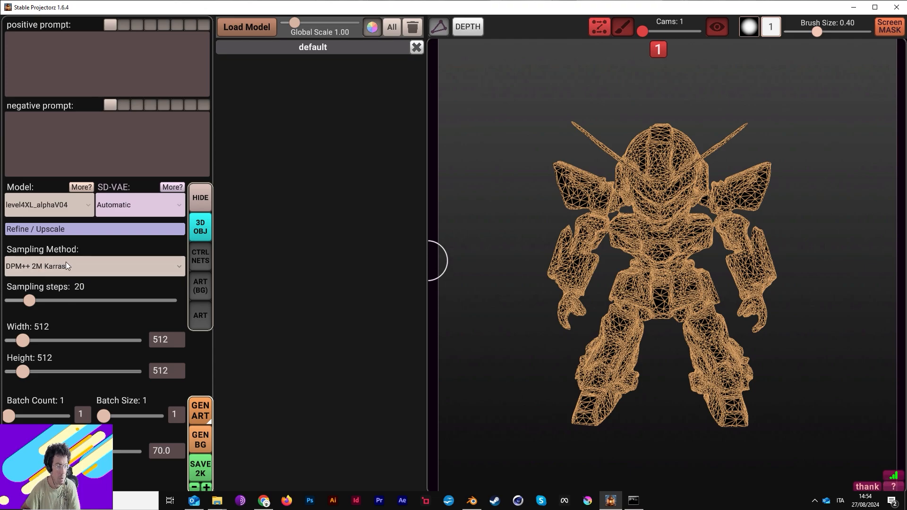
Set the generation width and height to 1024 each.
click(161, 339)
text(1)
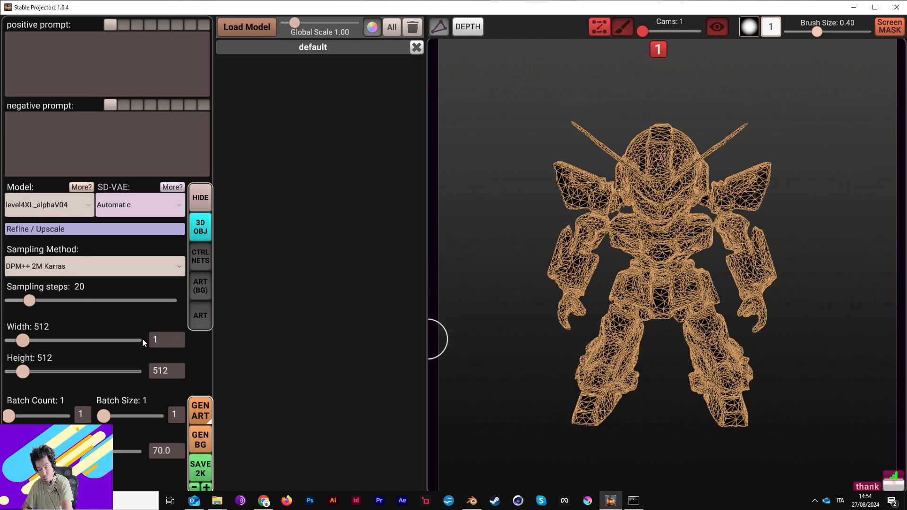
text(042)
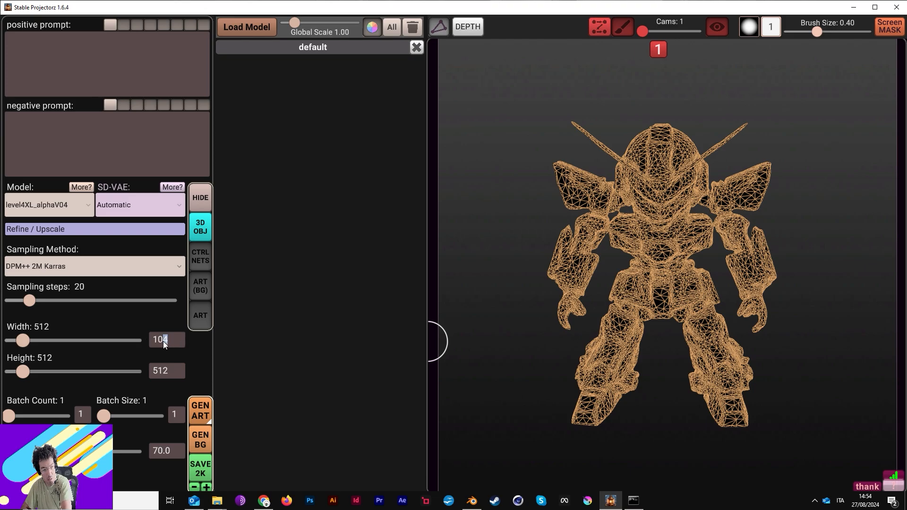
click(150, 370)
text(1024)
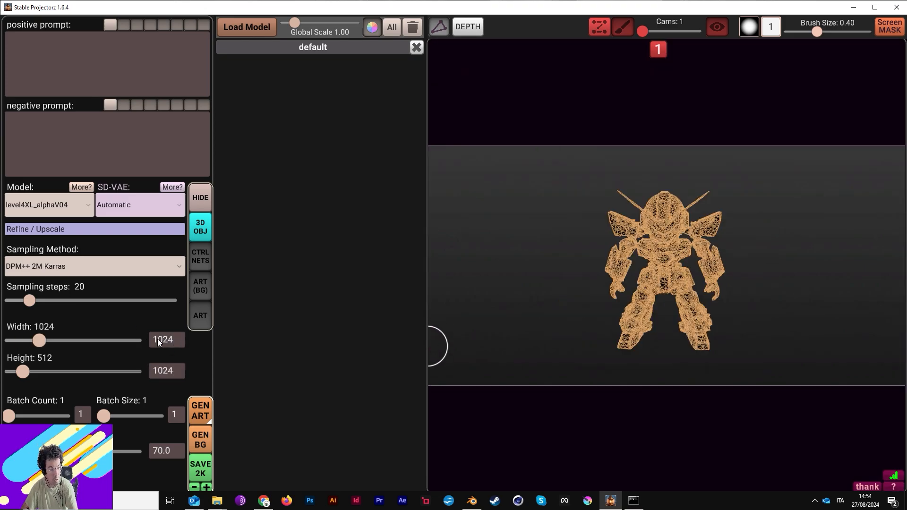
scroll(110, 306, down, 3)
scroll(110, 308, up, 3)
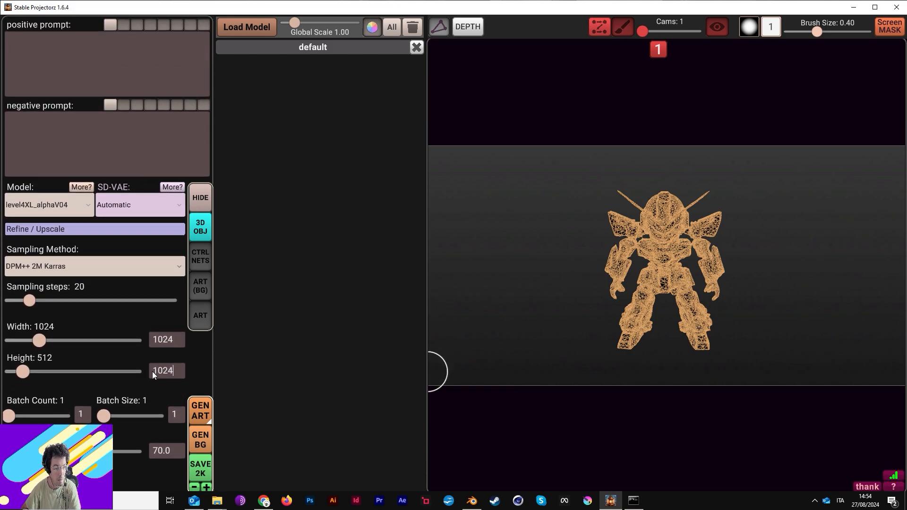
In the Refine / Upscale settings, choose level4XL_alphaV04 as the refiner and R-ESRGAN 4x+ as the upscaler.
click(58, 229)
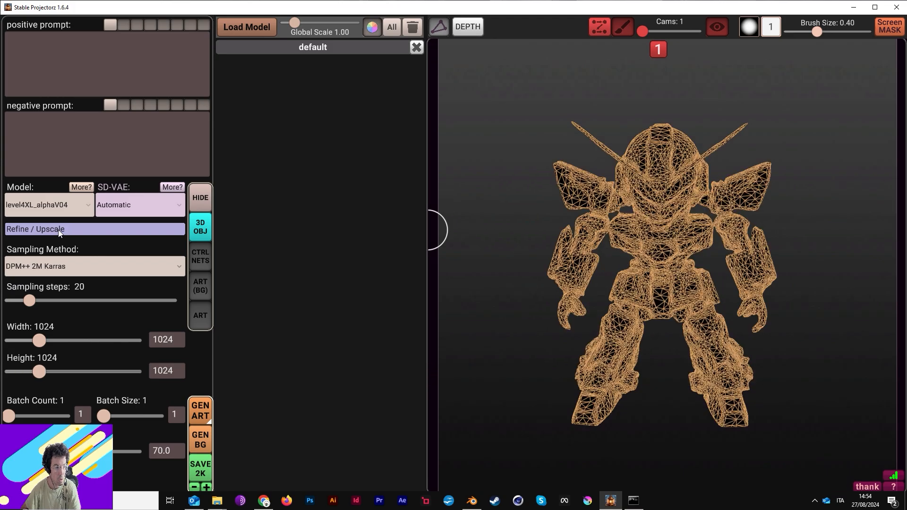
click(57, 262)
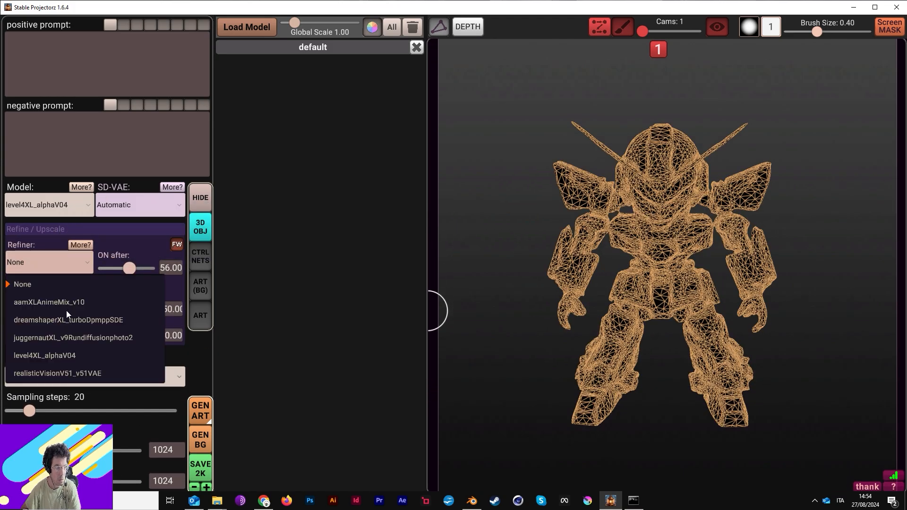
click(62, 356)
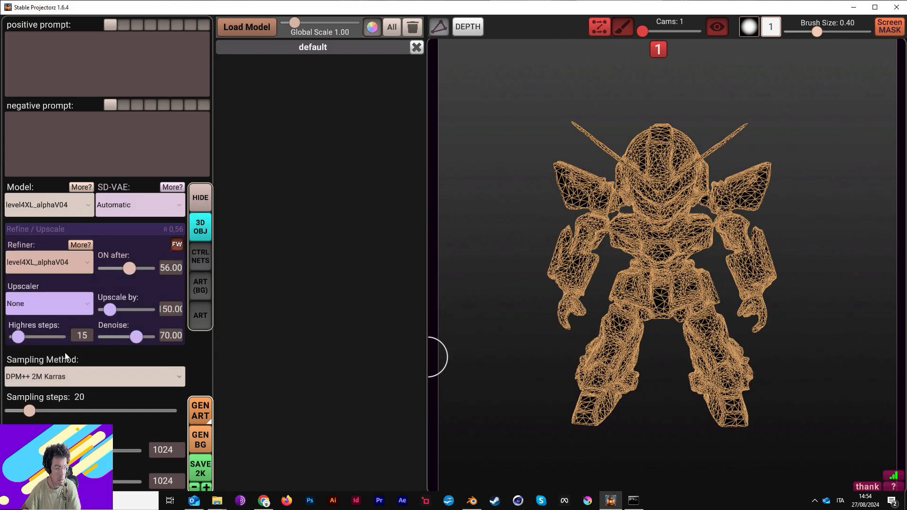
click(50, 305)
scroll(43, 354, down, 2)
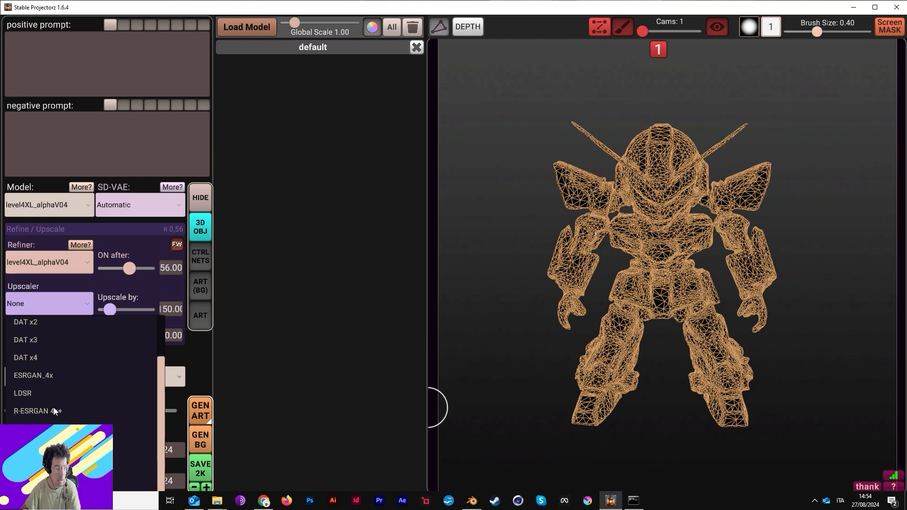
click(35, 411)
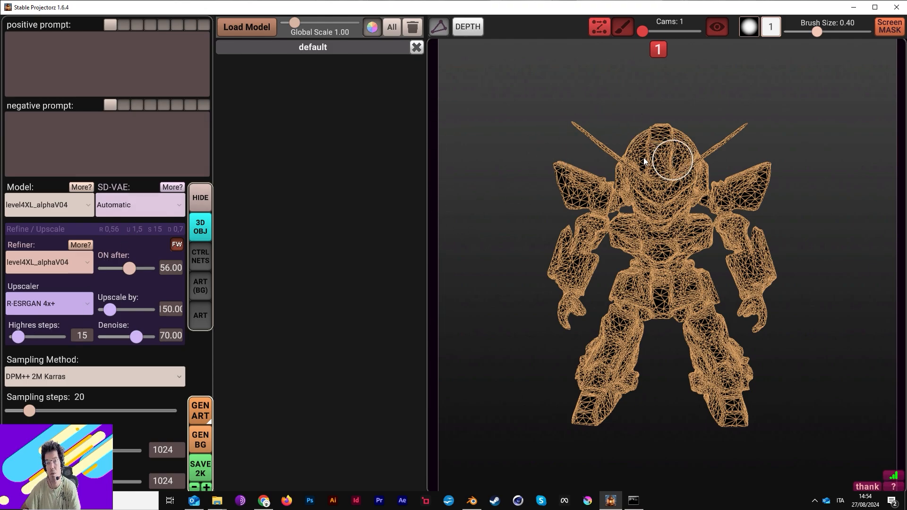
Enter the positive prompt "colorful tiny japan mecha, graffiti armour, pop colors and spray, fancy".
click(27, 48)
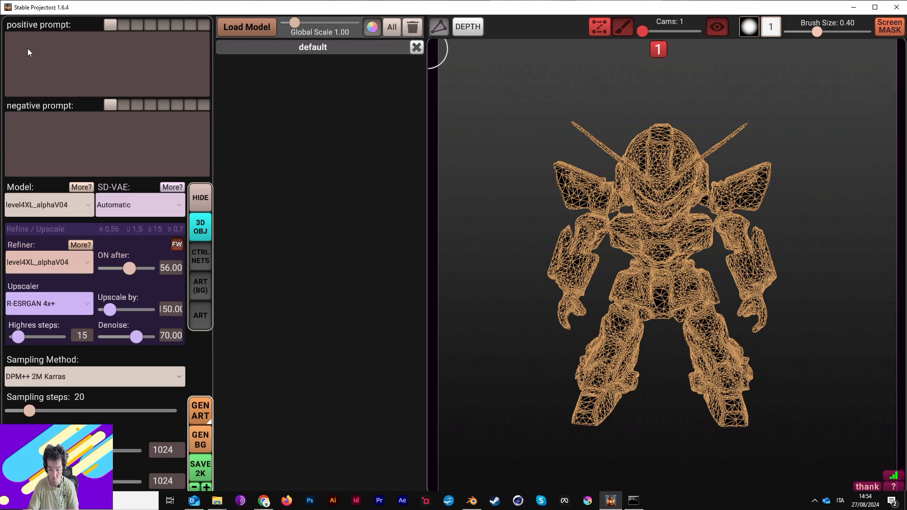
text(coorfu)
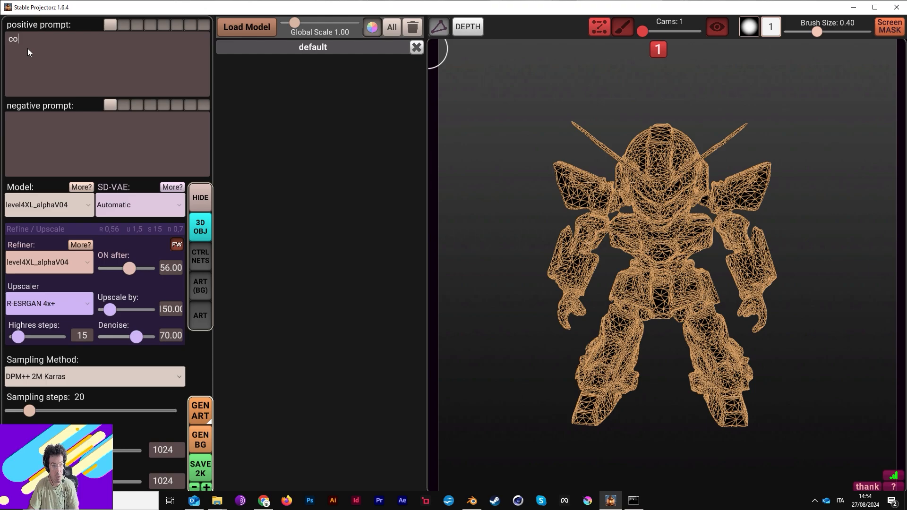
text(lorful)
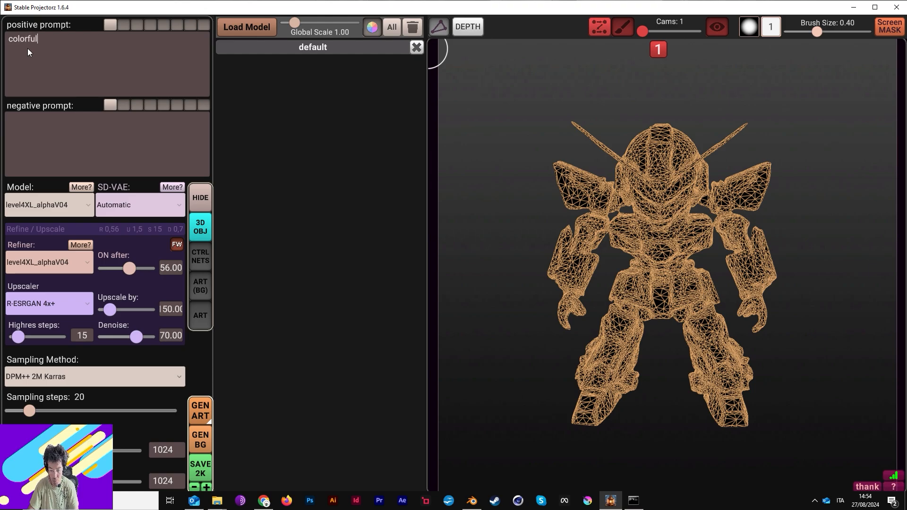
text( t)
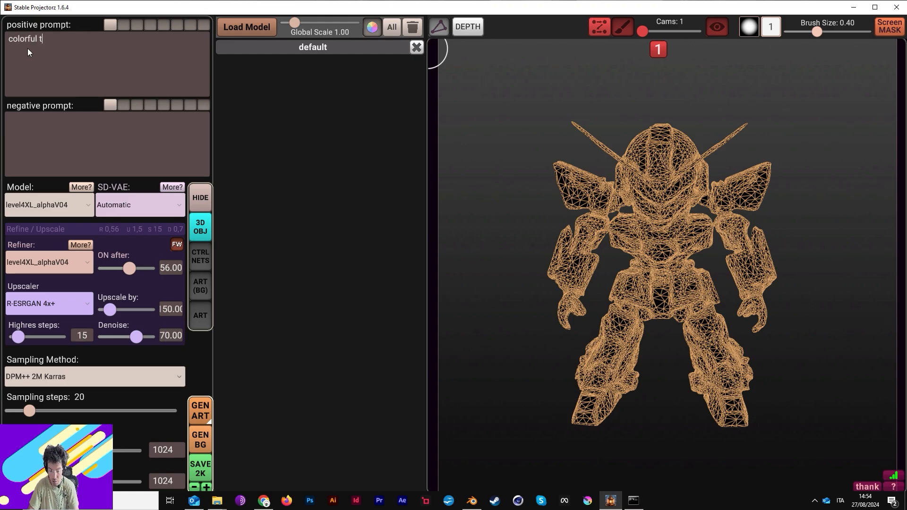
text(iny jap)
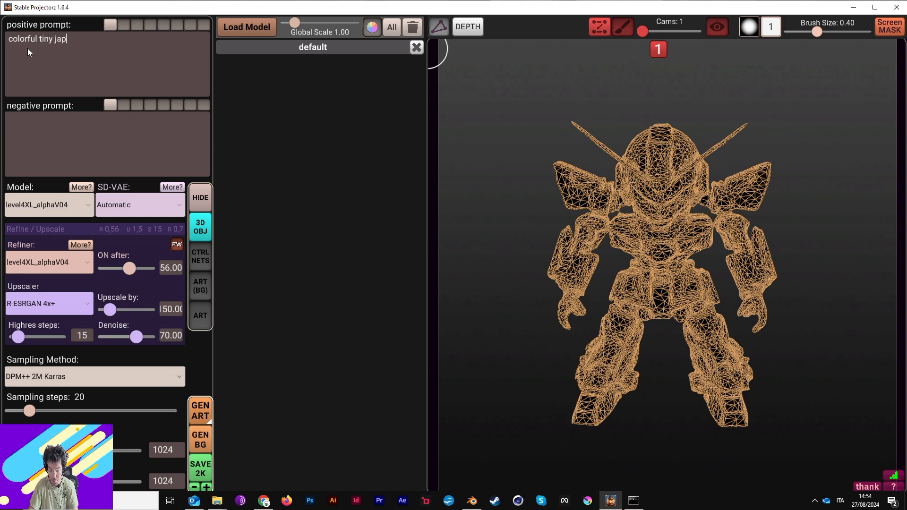
text(an )
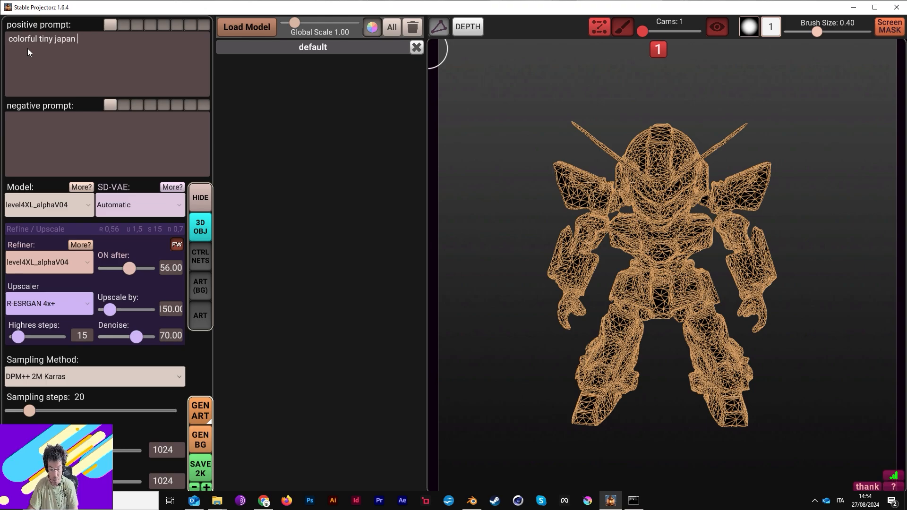
text(mecha, )
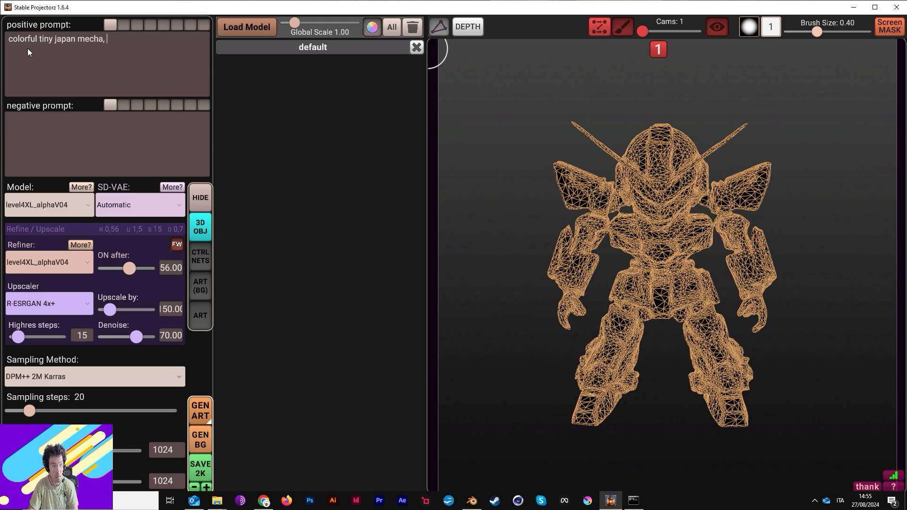
text(graffit)
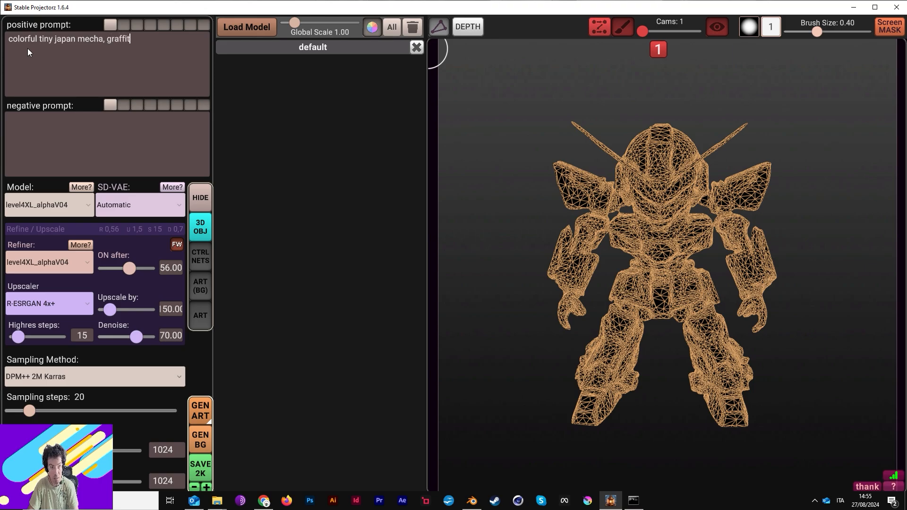
text(i armo)
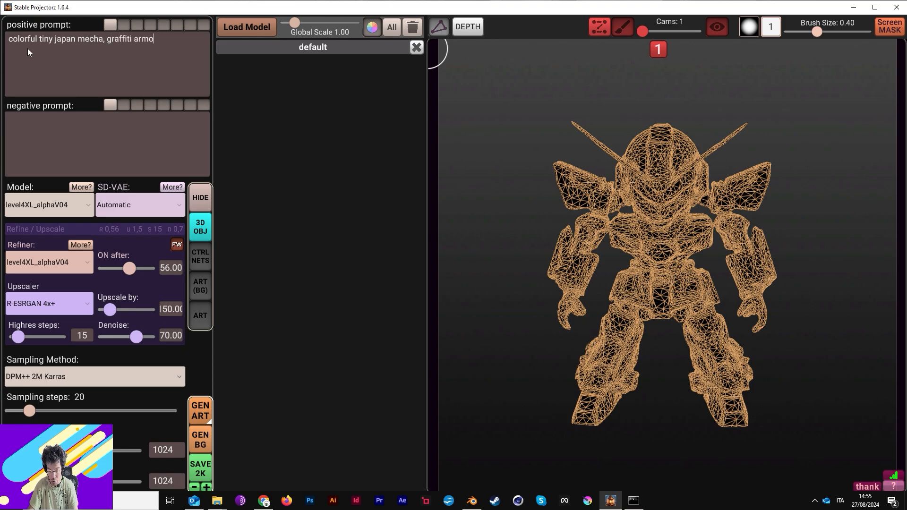
text(ur, pop co)
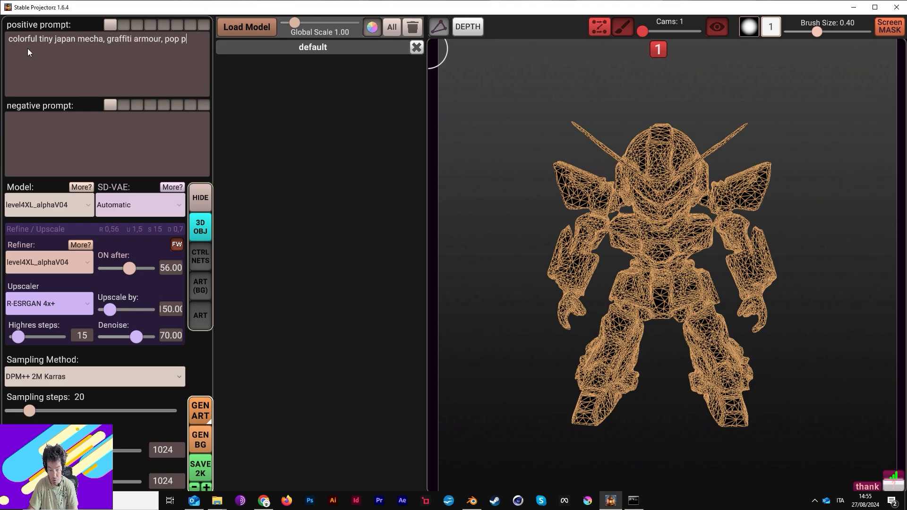
text(lors and spray,)
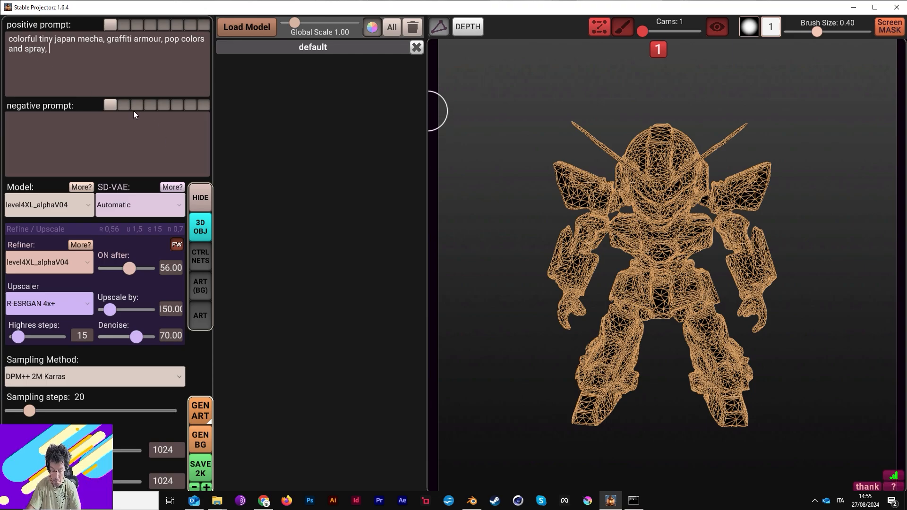
text(cy)
key(BackSpace)
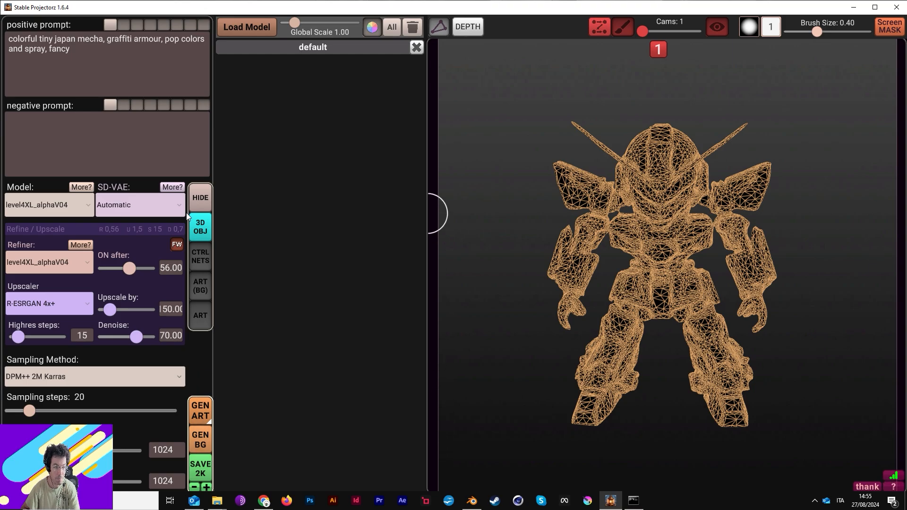
Set the preprocessor of ControlNet Unit 0 to depth_midas.
click(203, 257)
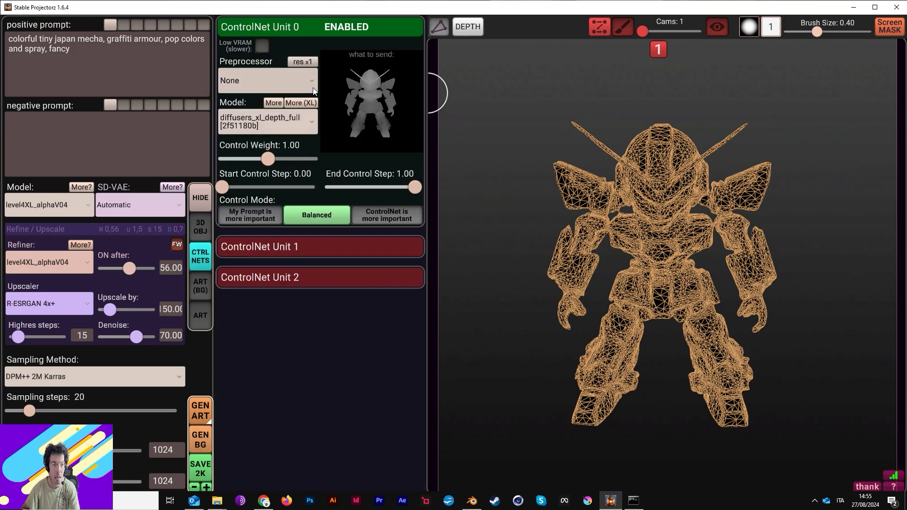
click(254, 84)
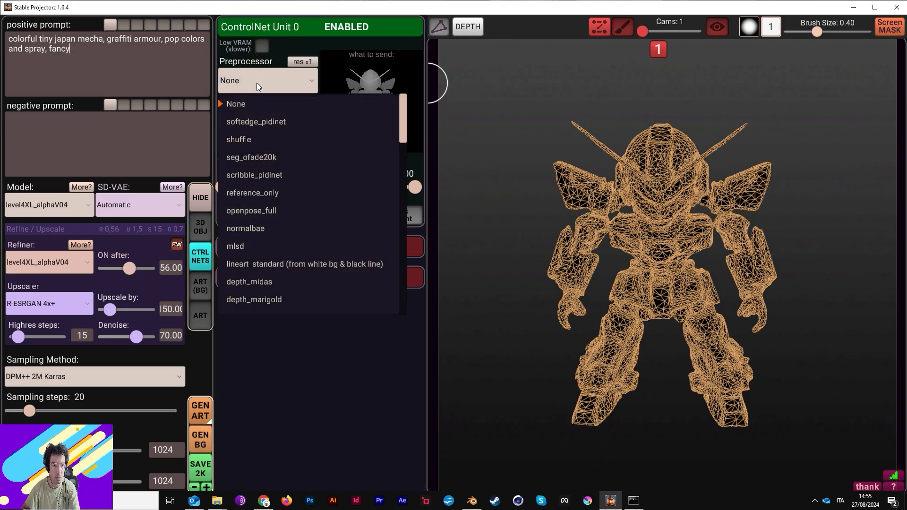
click(264, 282)
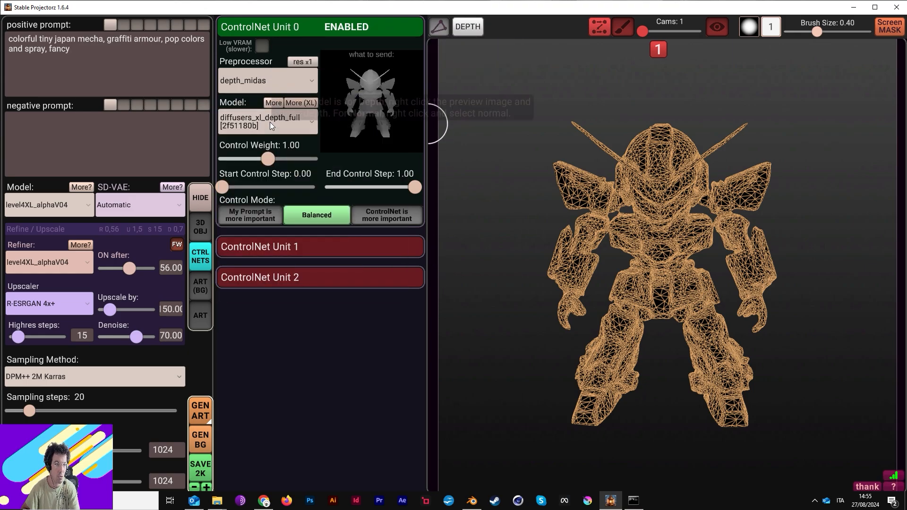
Enable ControlNet Unit 1 with the lineart_realistic preprocessor and the t2i-adapter_diffusers_xl_lineart model.
click(298, 246)
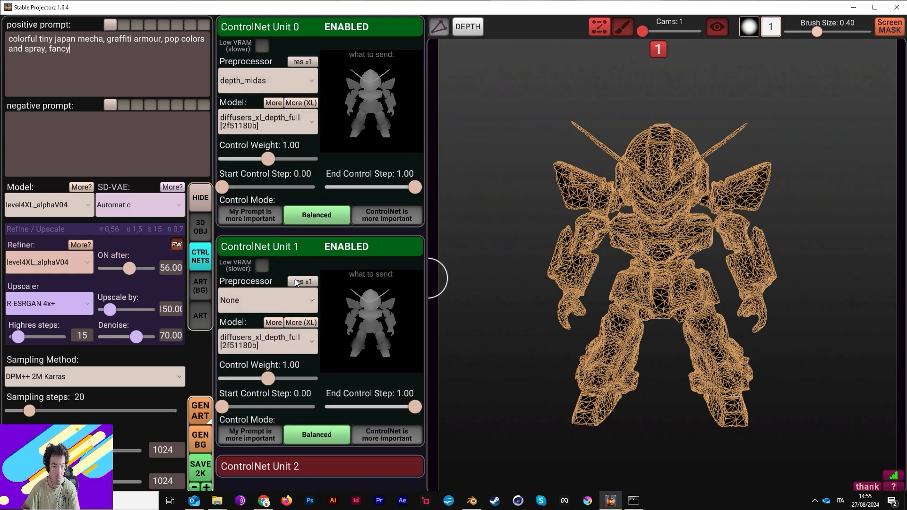
click(268, 299)
scroll(262, 228, down, 15)
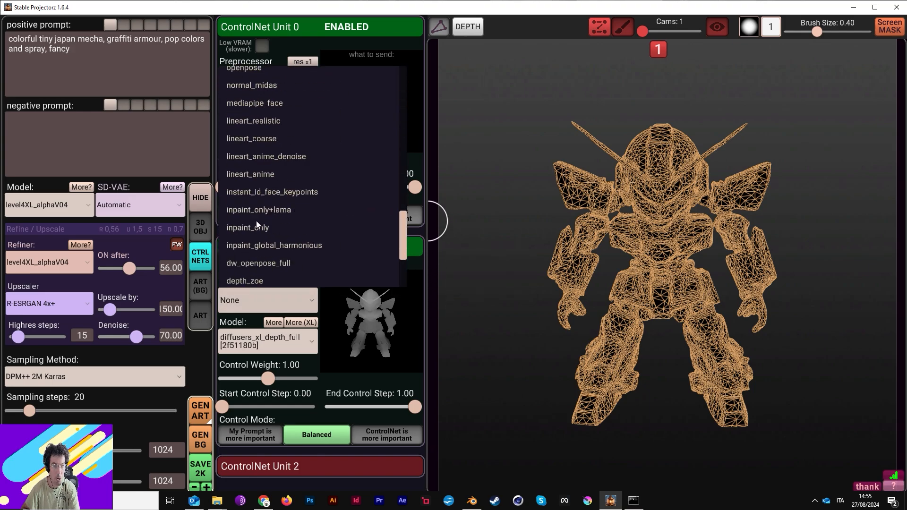
click(279, 123)
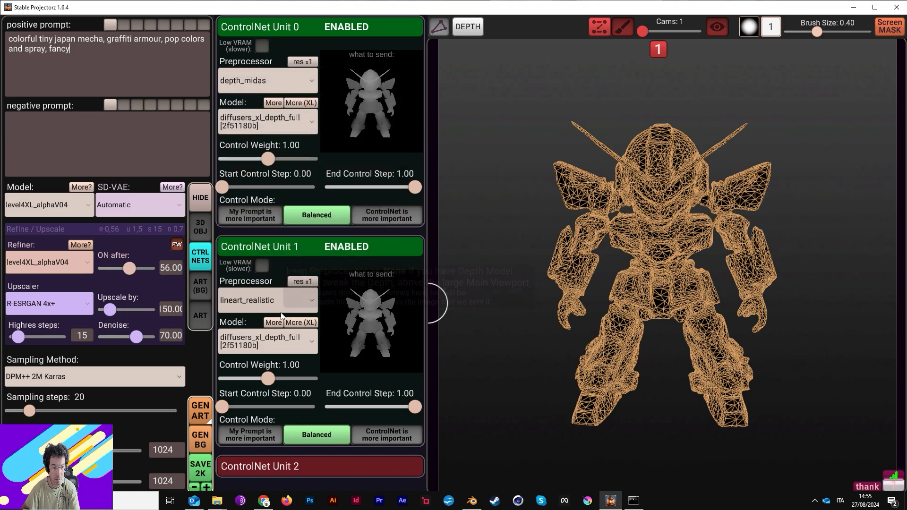
click(276, 342)
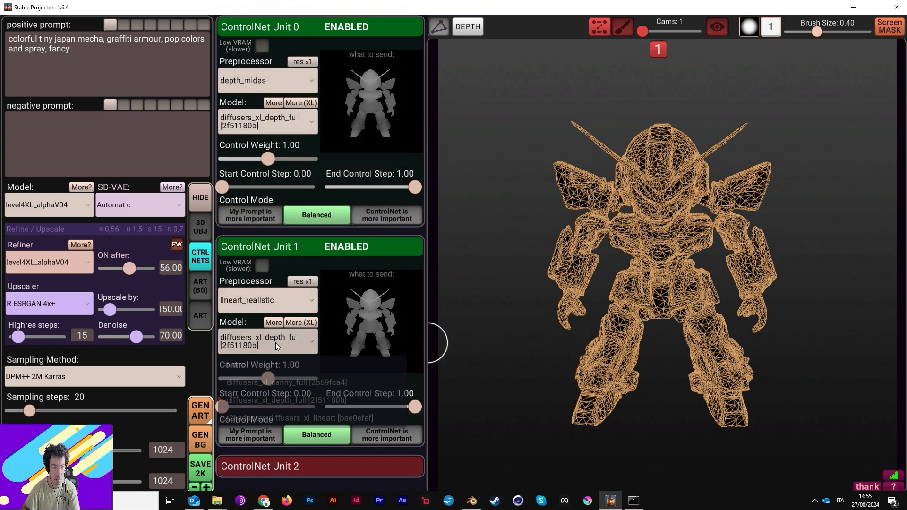
click(311, 418)
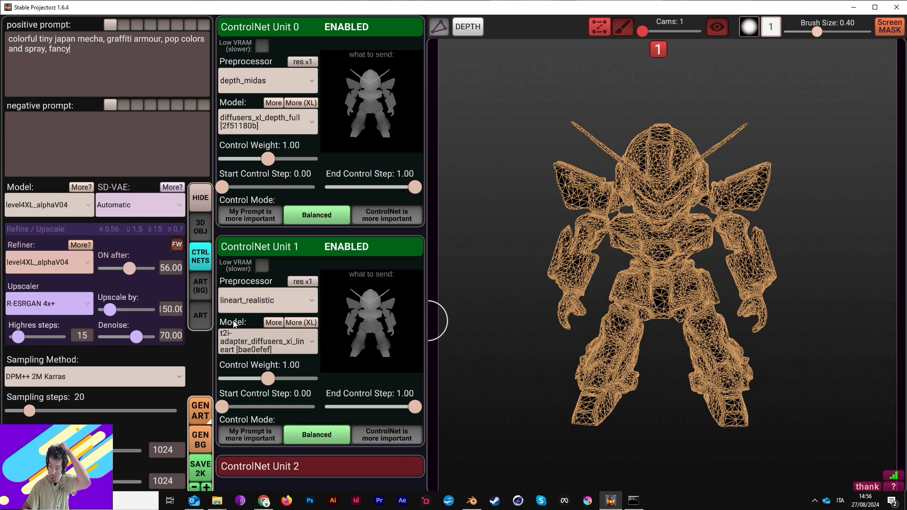
Open the download page with more XL models for ControlNet Unit 1.
click(297, 324)
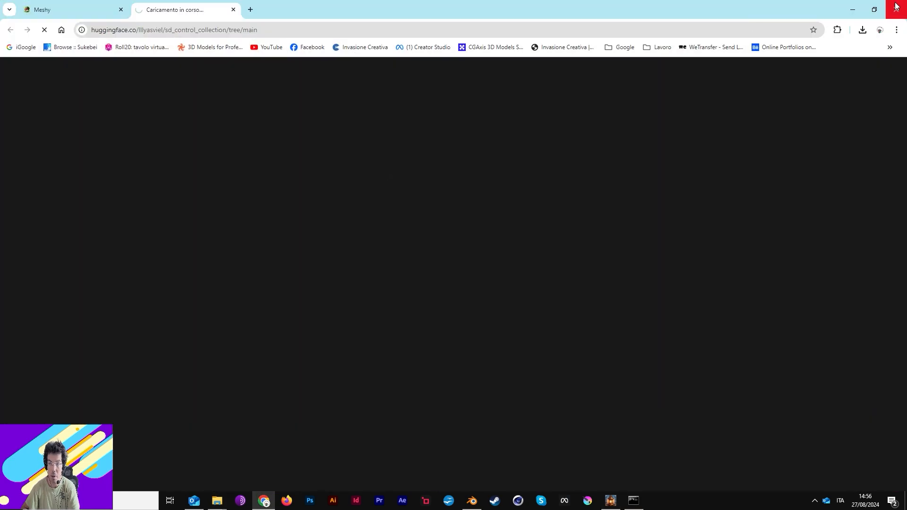
Close the model download page and the ControlNet models folder, and show the 3D objects settings.
click(896, 6)
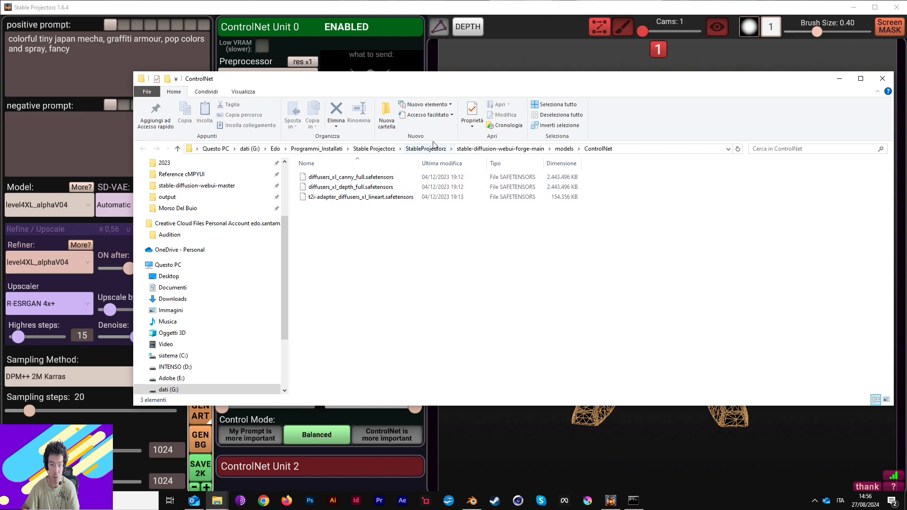
click(881, 79)
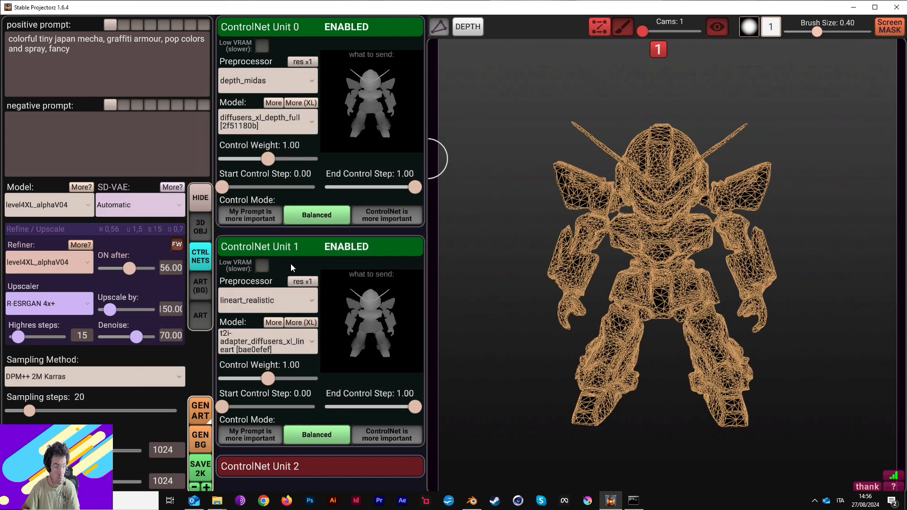
click(201, 227)
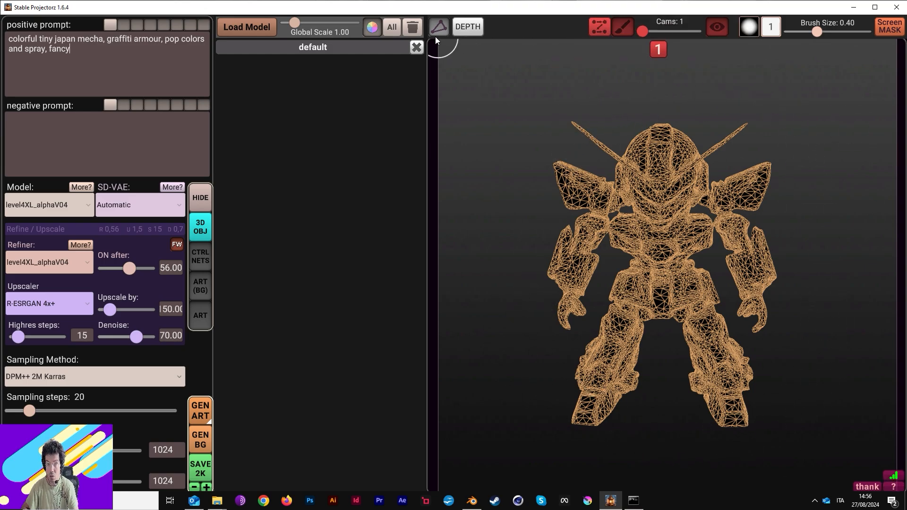
Turn off the mecha's wireframe display and preview its depth view before returning to the normal view.
click(433, 23)
click(469, 27)
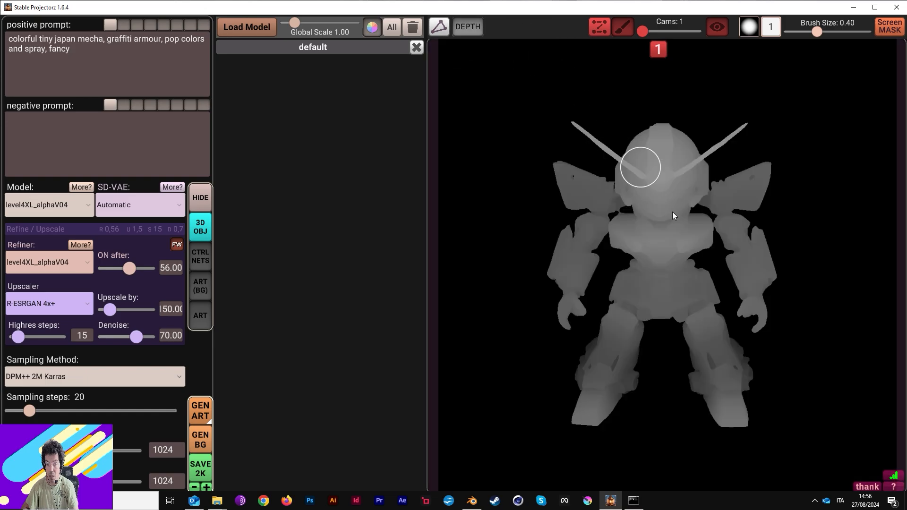
click(468, 26)
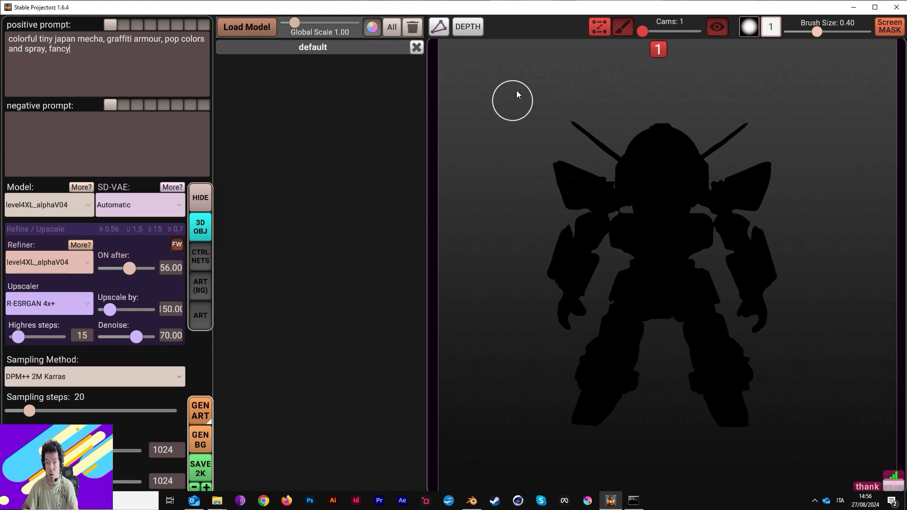
mouse_move(682, 225)
right_down()
mouse_move(642, 239)
mouse_move(537, 237)
mouse_move(708, 242)
mouse_move(653, 238)
mouse_move(767, 231)
mouse_move(618, 230)
mouse_move(683, 242)
right_up()
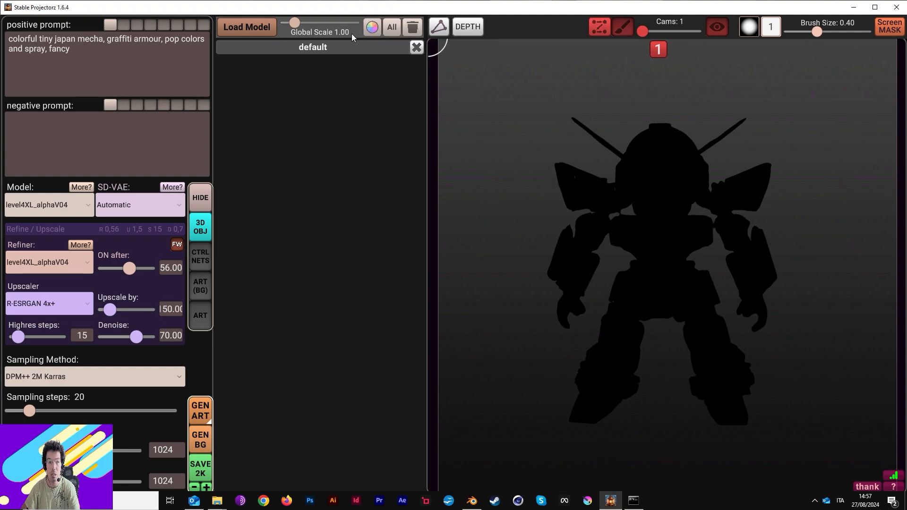
Set the mecha's global scale to 0.81.
mouse_move(298, 20)
mouse_down()
mouse_move(324, 25)
mouse_move(294, 32)
mouse_up()
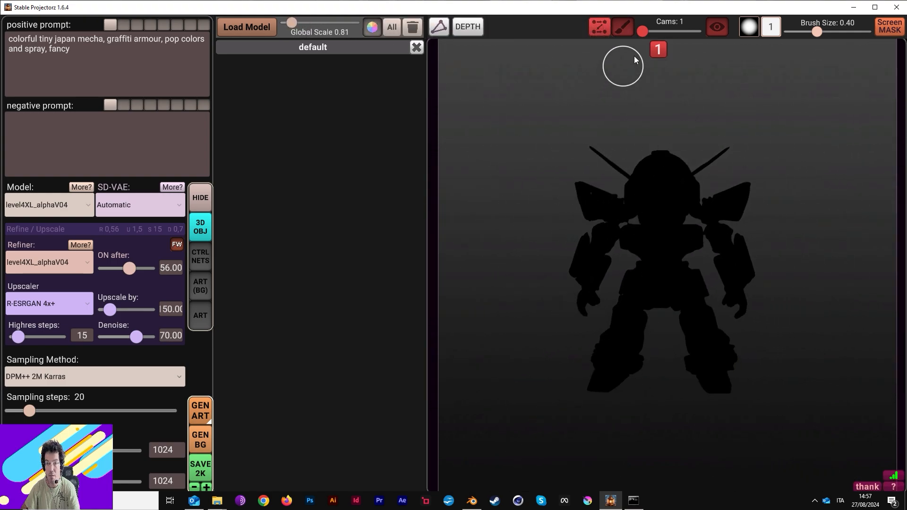
click(627, 33)
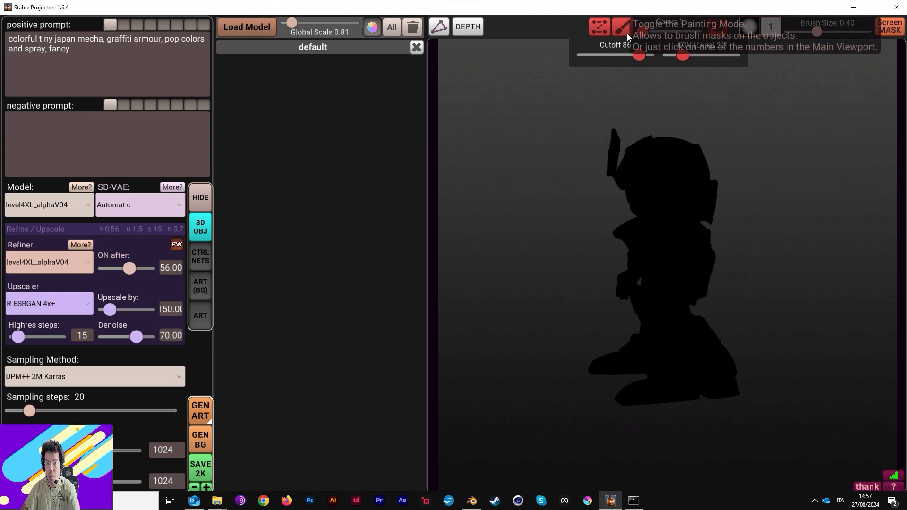
click(628, 33)
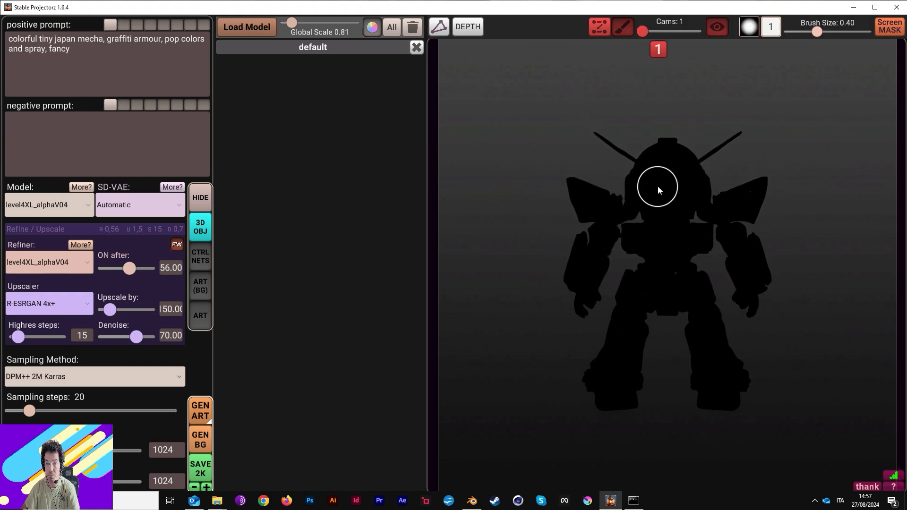
scroll(657, 186, down, 2)
click(717, 29)
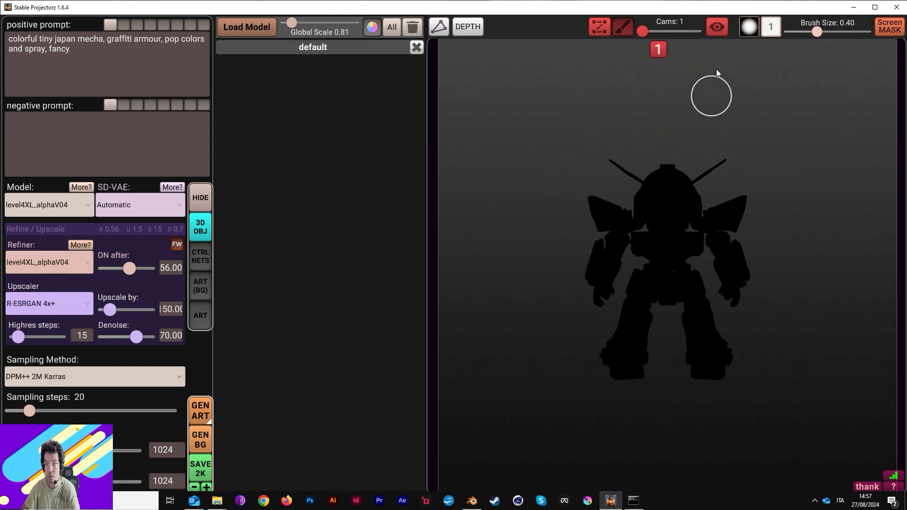
click(713, 29)
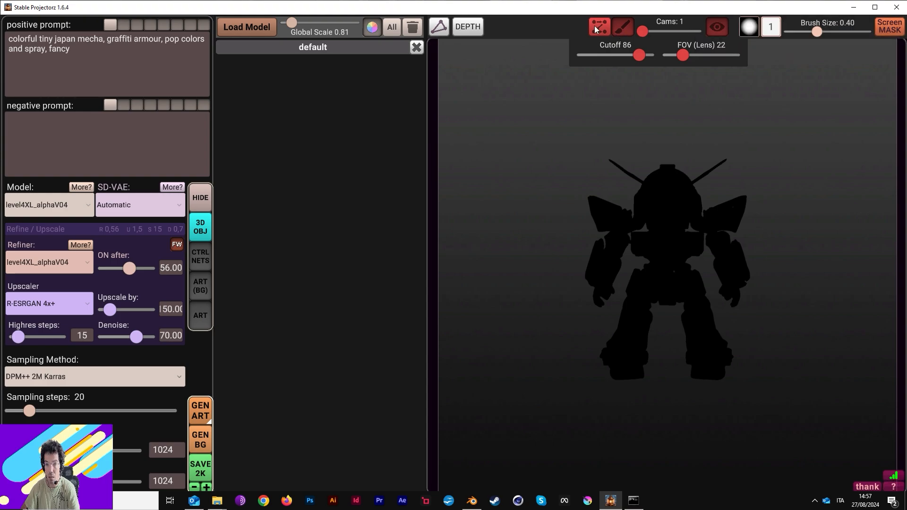
Enter the camera arrangement view and place camera 1's front view of the mecha in the canvas's upper-left area.
click(622, 29)
scroll(650, 187, up, 2)
scroll(654, 181, down, 2)
mouse_move(664, 219)
middle_down()
mouse_move(542, 138)
mouse_move(546, 112)
mouse_move(491, 116)
mouse_move(580, 125)
mouse_move(553, 121)
mouse_move(567, 115)
middle_up()
scroll(547, 114, down, 2)
middle_drag(576, 153, 574, 152)
mouse_move(572, 143)
right_down()
mouse_move(498, 128)
mouse_move(492, 139)
mouse_move(509, 144)
right_up()
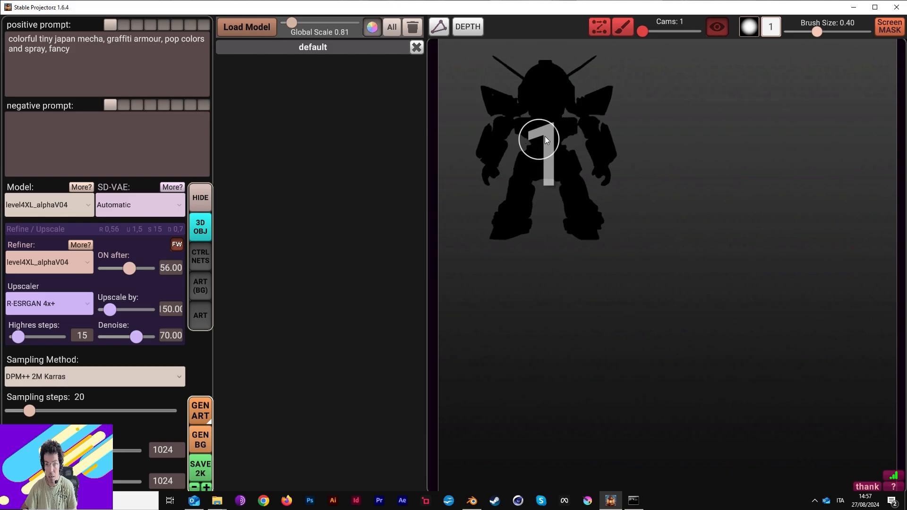
Add a second camera and place its back view of the mecha beside view 1 at a similar size.
drag(645, 31, 653, 31)
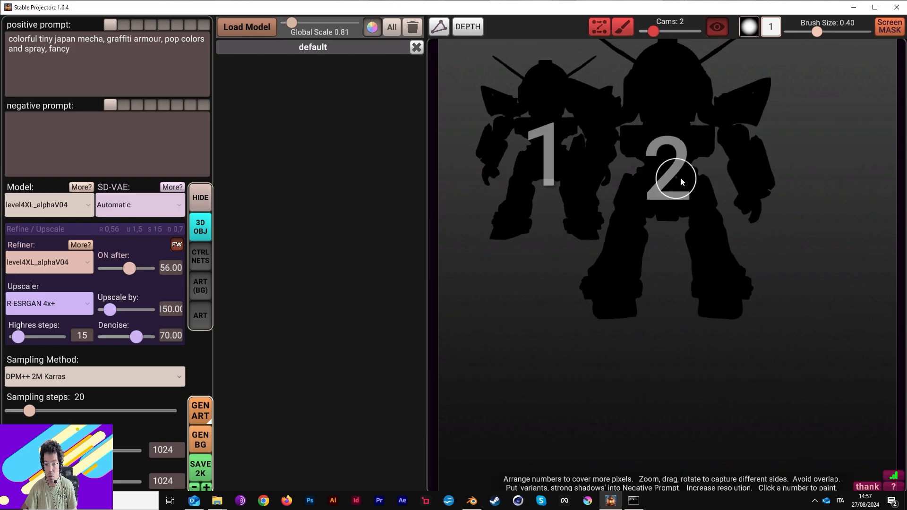
scroll(679, 174, down, 5)
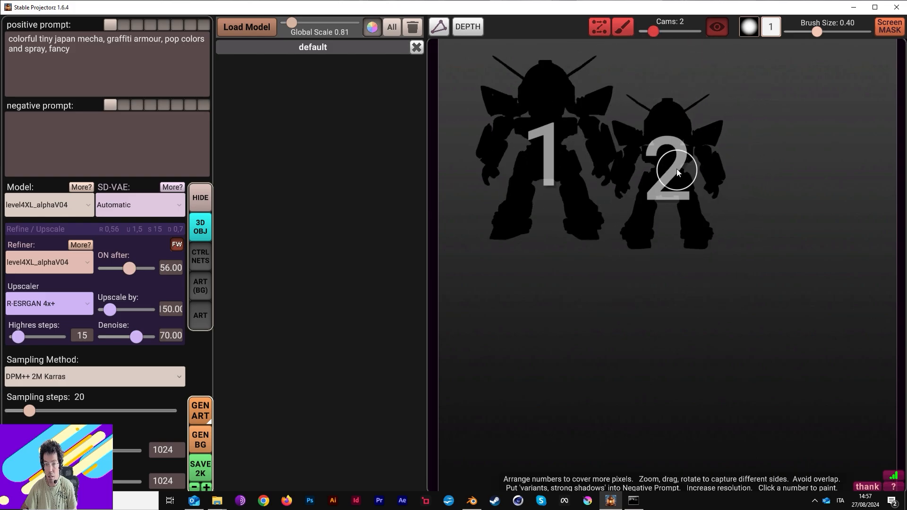
middle_drag(672, 169, 697, 134)
scroll(696, 141, up, 1)
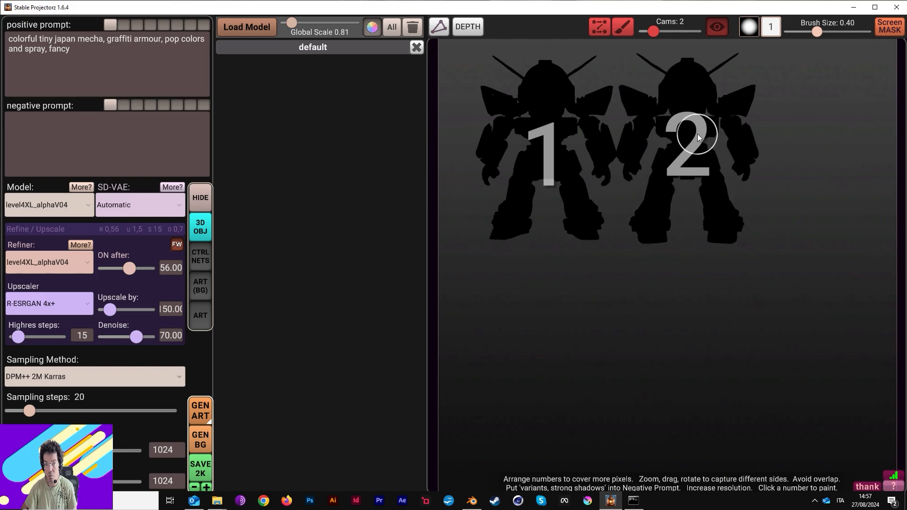
Add a third camera, place it below view 1 and rotate it to a side view of the mecha.
click(661, 31)
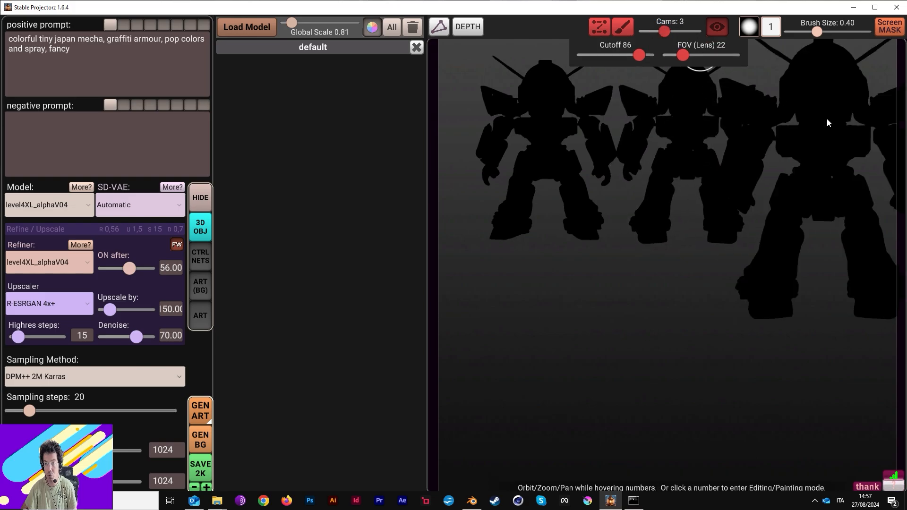
mouse_move(826, 163)
middle_down()
mouse_move(597, 270)
mouse_move(579, 303)
mouse_move(585, 322)
middle_up()
right_drag(585, 322, 470, 310)
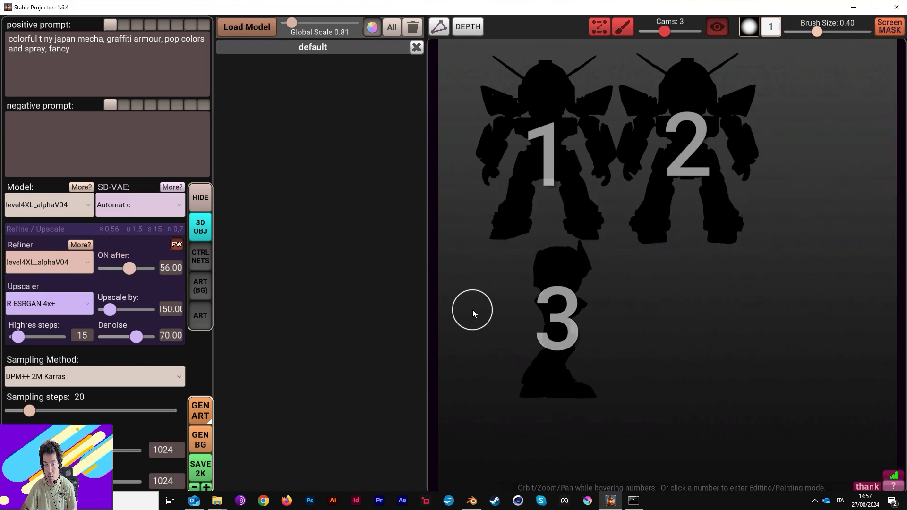
Add a fourth camera showing the mecha's opposite side and arrange it beside view 3, with both views at a similar size.
click(675, 31)
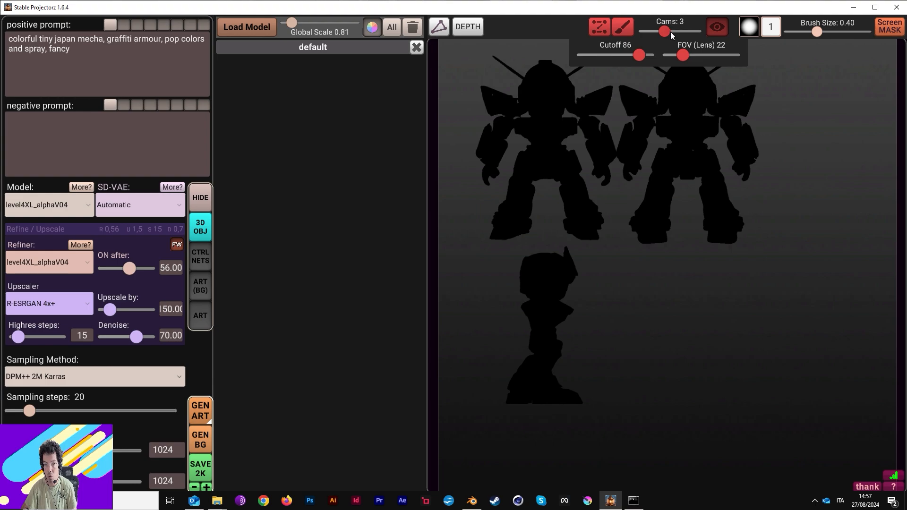
mouse_move(524, 317)
middle_down()
mouse_move(671, 293)
mouse_move(711, 313)
mouse_move(687, 322)
middle_up()
mouse_move(514, 330)
right_down()
mouse_move(582, 340)
mouse_move(611, 324)
mouse_move(573, 326)
right_up()
scroll(562, 323, down, 3)
middle_drag(531, 358, 562, 325)
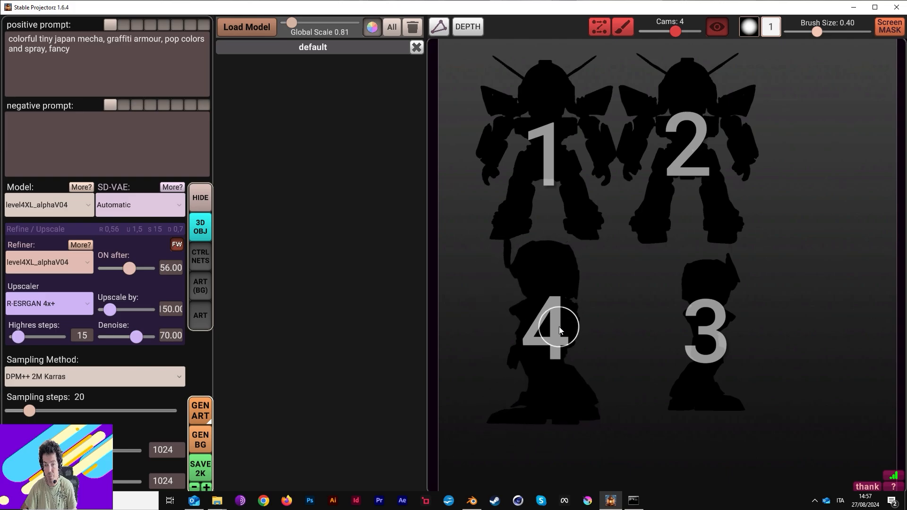
scroll(561, 321, down, 2)
mouse_move(661, 290)
right_down()
mouse_move(707, 304)
mouse_move(690, 300)
right_up()
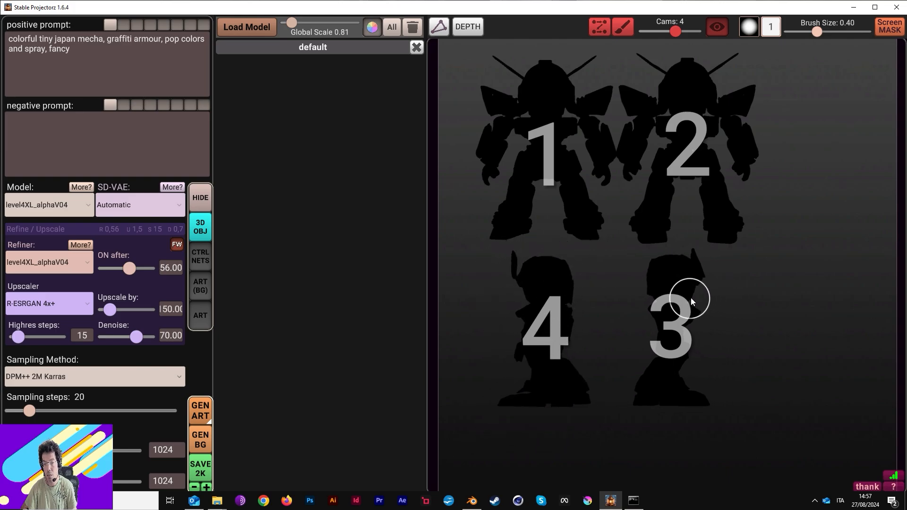
Add a fifth camera, place it beside view 3 and rotate it to show the mecha's underside.
drag(676, 31, 686, 31)
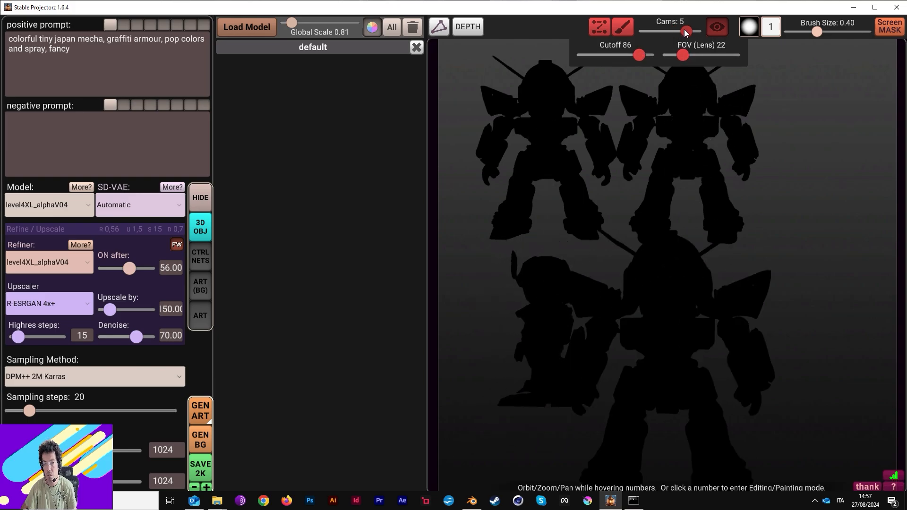
scroll(676, 385, down, 3)
middle_drag(676, 386, 815, 372)
right_drag(814, 372, 820, 213)
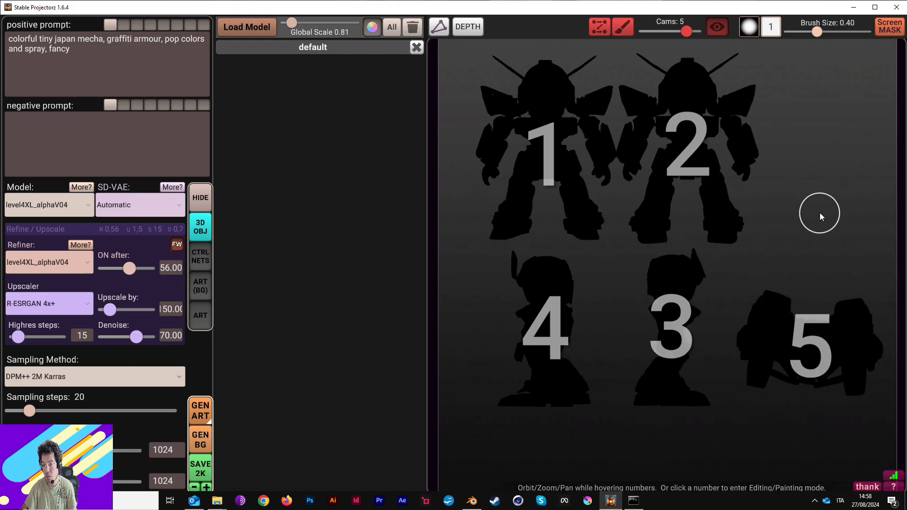
Enlarge view 4 toward the canvas's lower-left corner and spread out the other views, with view 3 in the middle.
mouse_move(552, 326)
middle_down()
mouse_move(556, 372)
mouse_move(543, 381)
middle_up()
scroll(543, 381, up, 4)
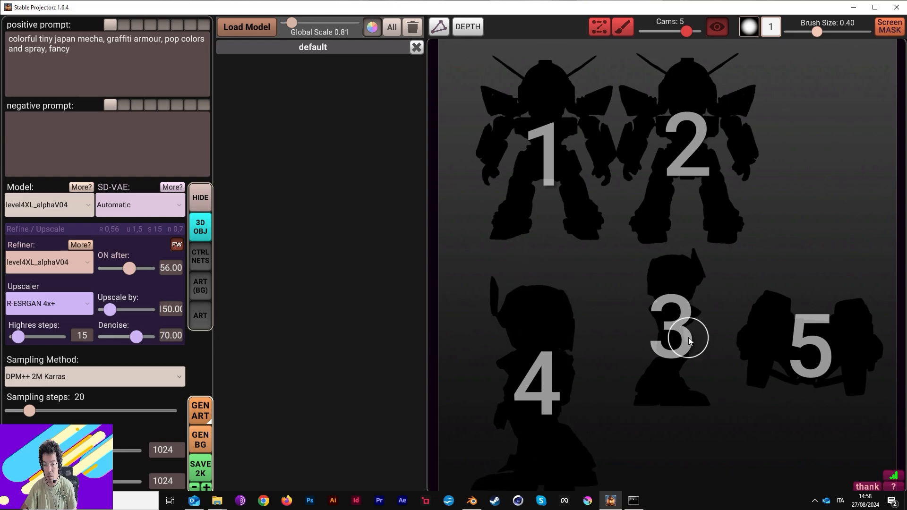
click(683, 330)
mouse_move(637, 47)
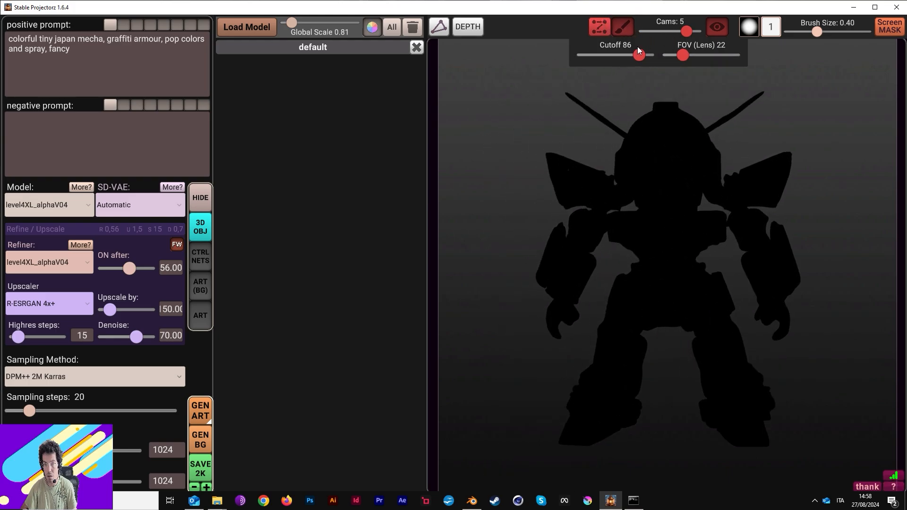
click(606, 28)
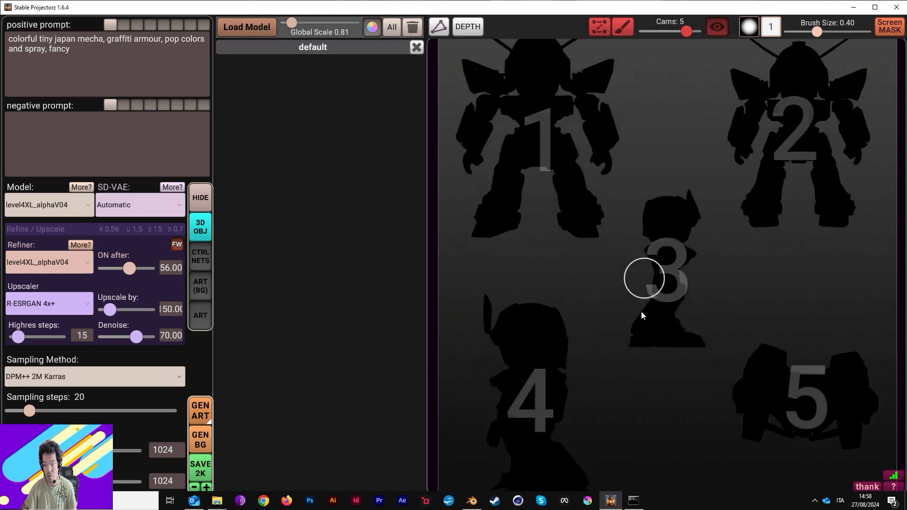
middle_drag(663, 310, 657, 328)
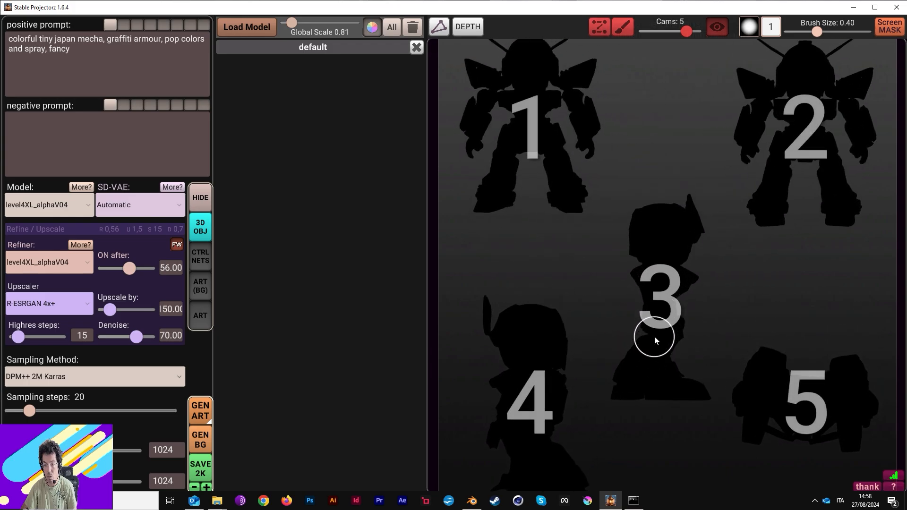
click(822, 401)
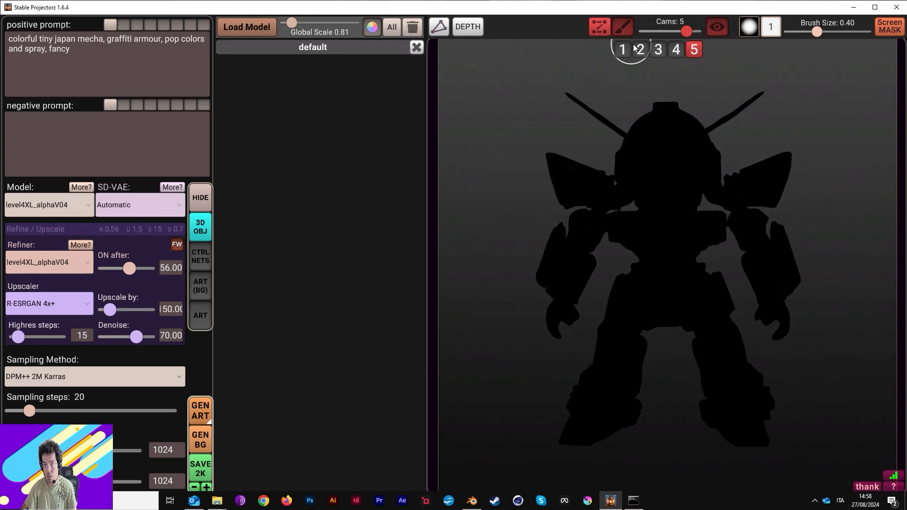
click(625, 28)
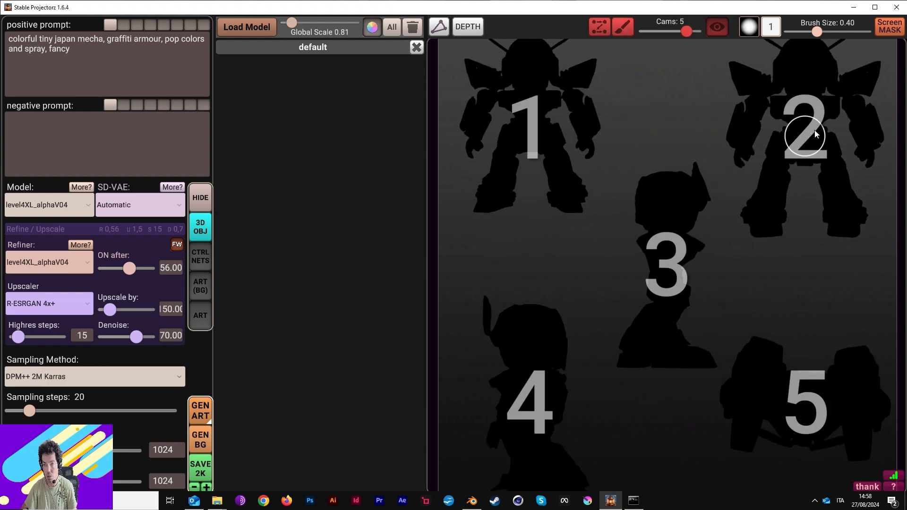
Enlarge and lower front view 1 and back view 2 so they fit the canvas, and nudge view 4 upward.
scroll(818, 92, up, 2)
scroll(557, 142, up, 3)
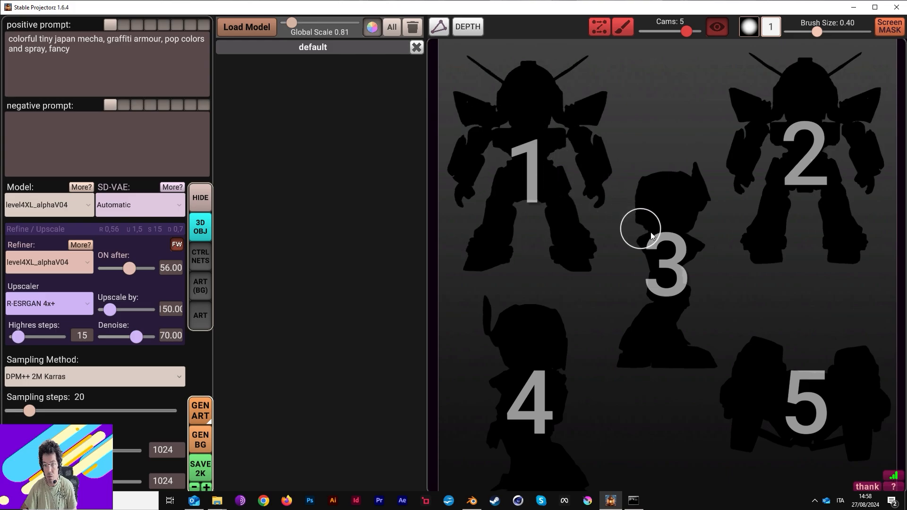
scroll(538, 342, down, 1)
middle_drag(540, 338, 540, 336)
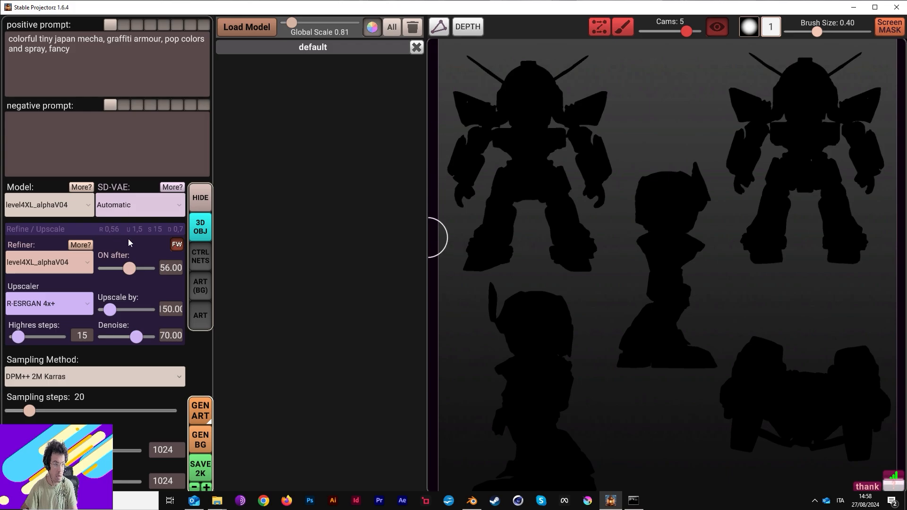
Generate the art for the five camera views and check the generation progress in the console window.
click(207, 411)
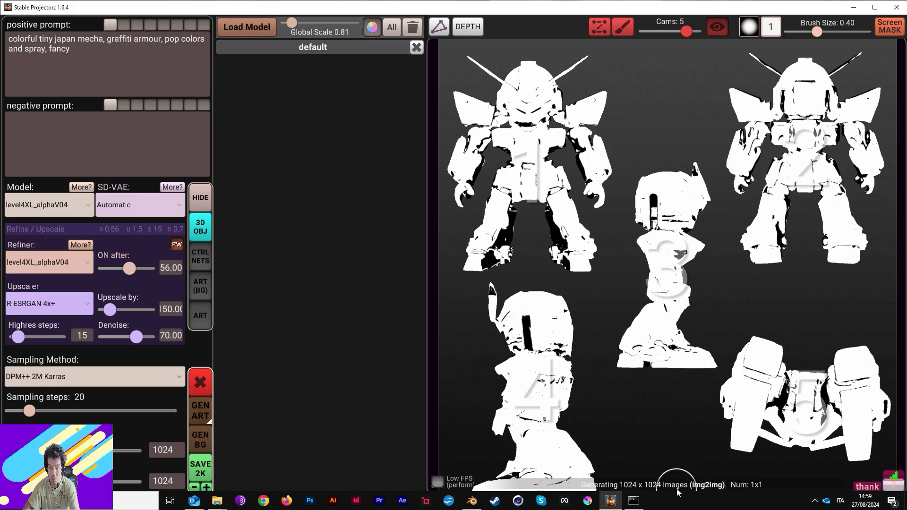
mouse_move(640, 502)
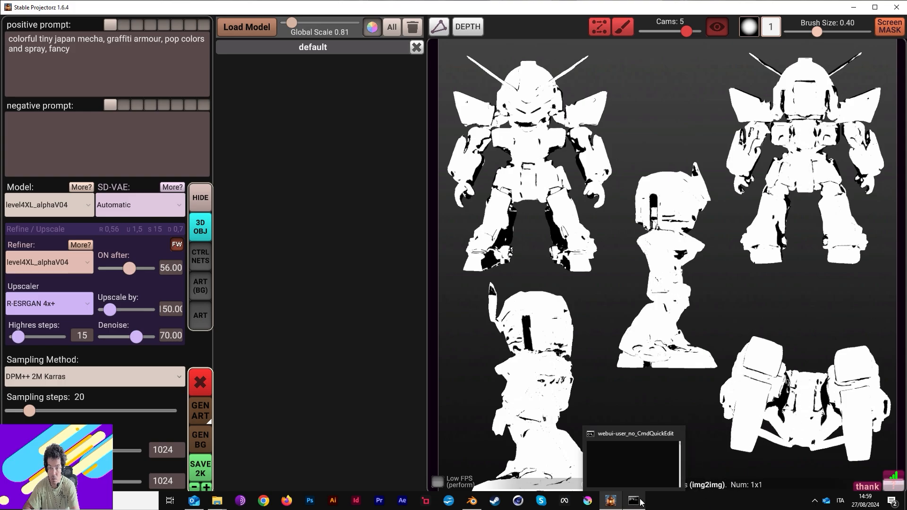
click(640, 502)
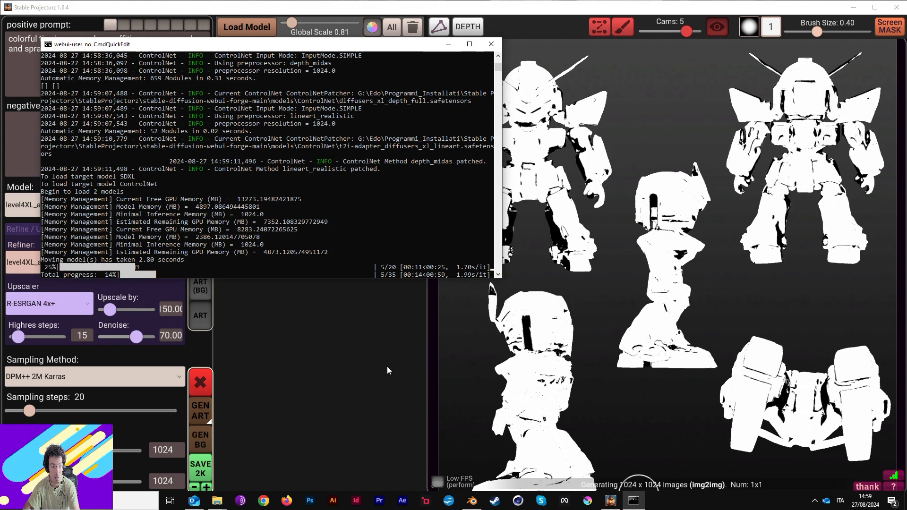
click(443, 46)
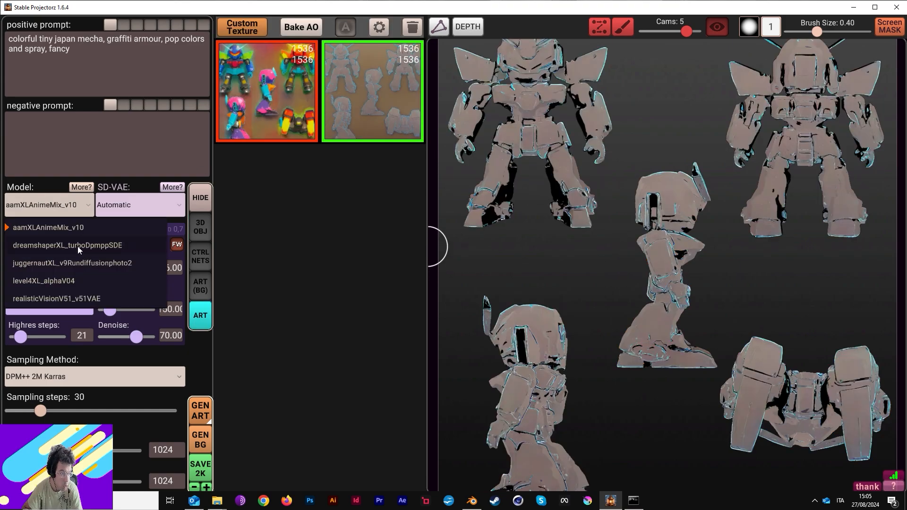
Set the Stable Diffusion model to dreamshaperXL_turboDpmppSDE.
click(78, 246)
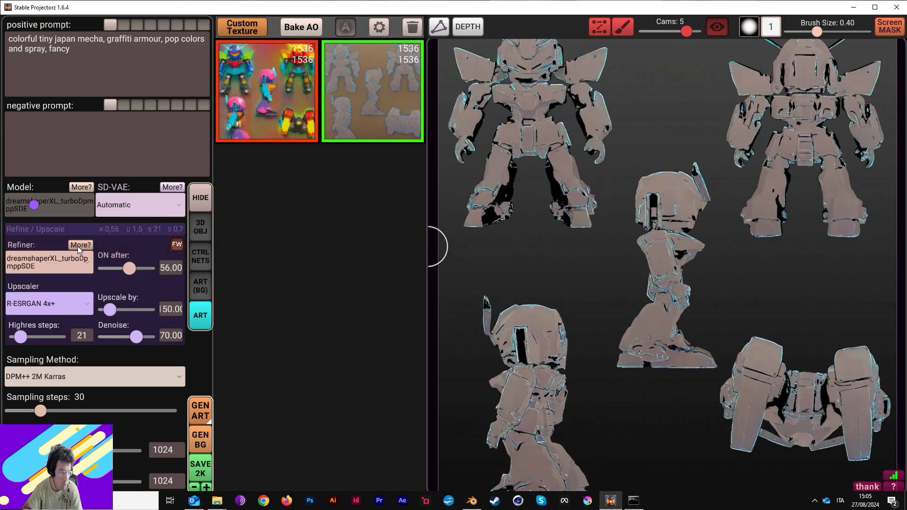
Set the sampling steps to 8 for the turbo model.
scroll(78, 379, down, 2)
scroll(82, 371, down, 1)
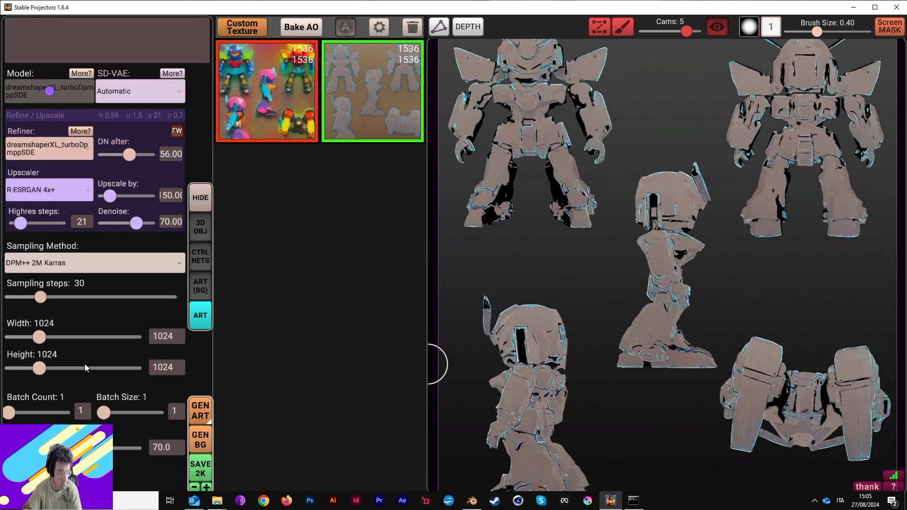
drag(41, 307, 16, 306)
scroll(92, 356, down, 2)
scroll(92, 356, up, 2)
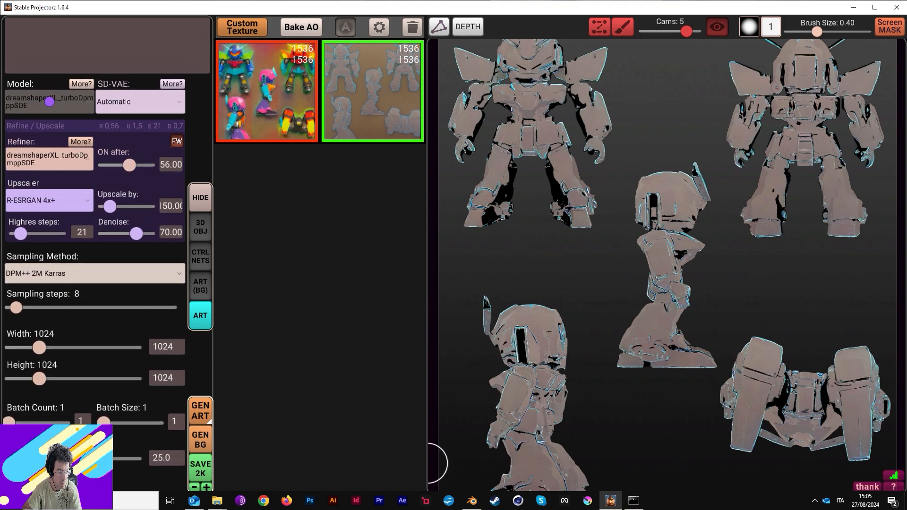
Set the CFG scale value below the batch settings to 20.0.
mouse_move(73, 459)
mouse_down()
mouse_move(60, 459)
mouse_move(86, 462)
mouse_move(32, 459)
mouse_up()
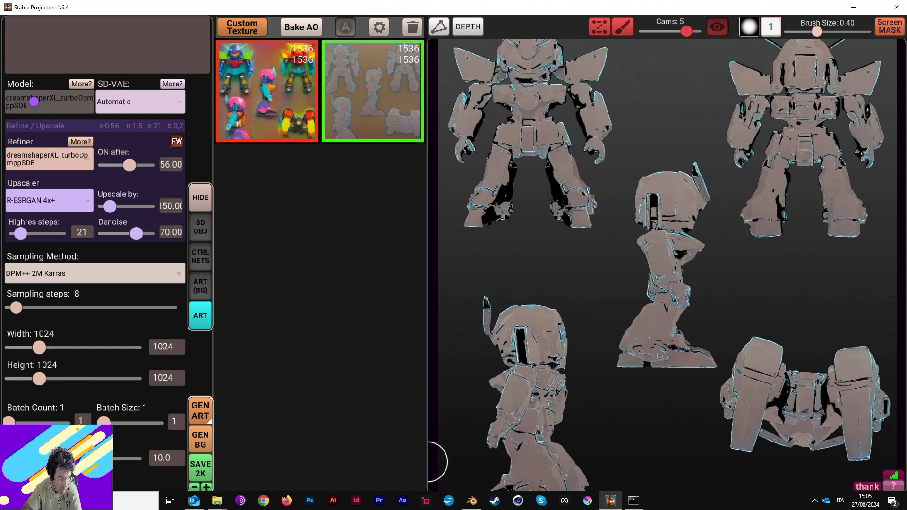
drag(66, 458, 100, 459)
scroll(95, 360, down, 2)
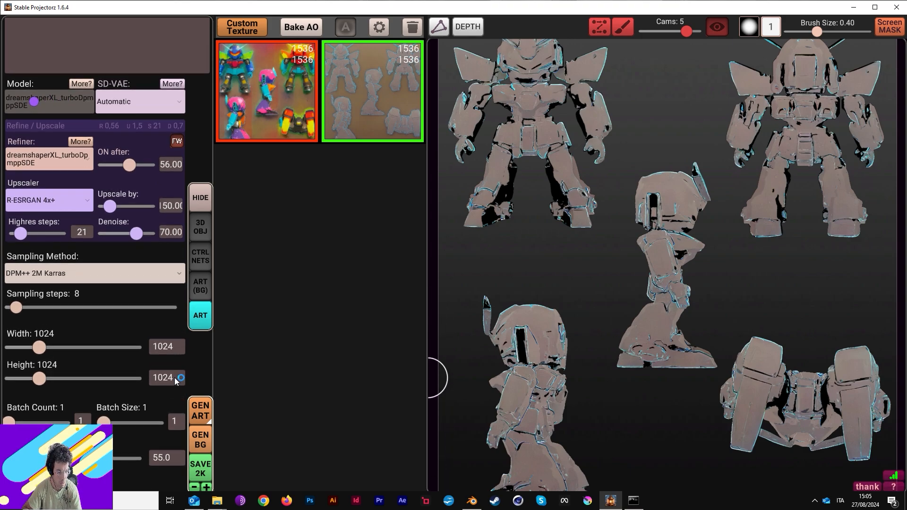
click(154, 462)
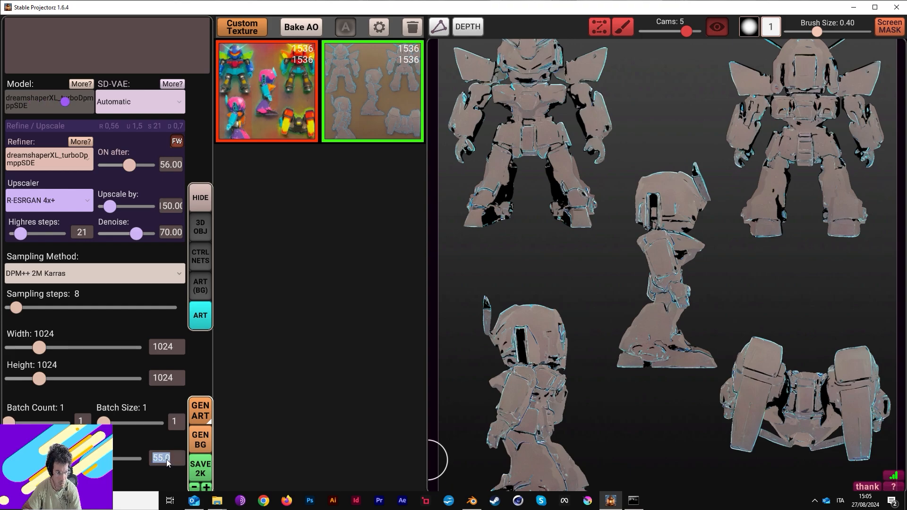
text(10.0)
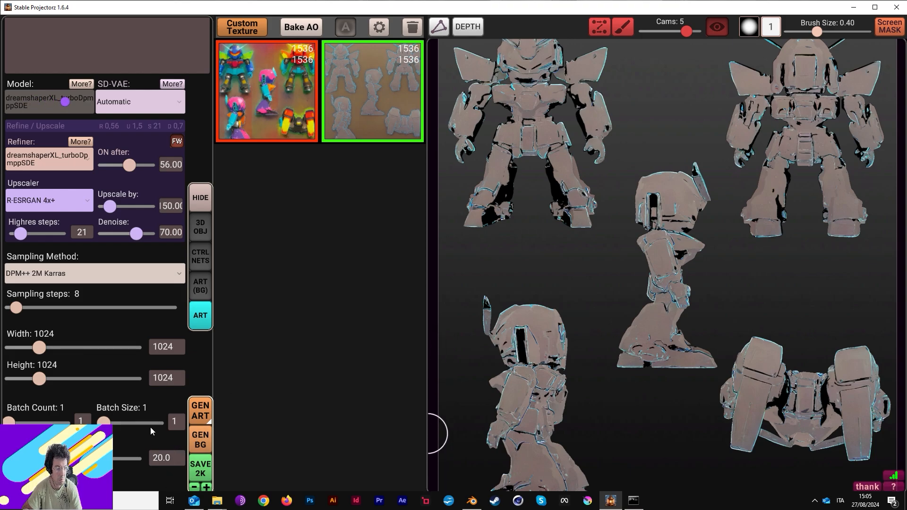
mouse_move(51, 93)
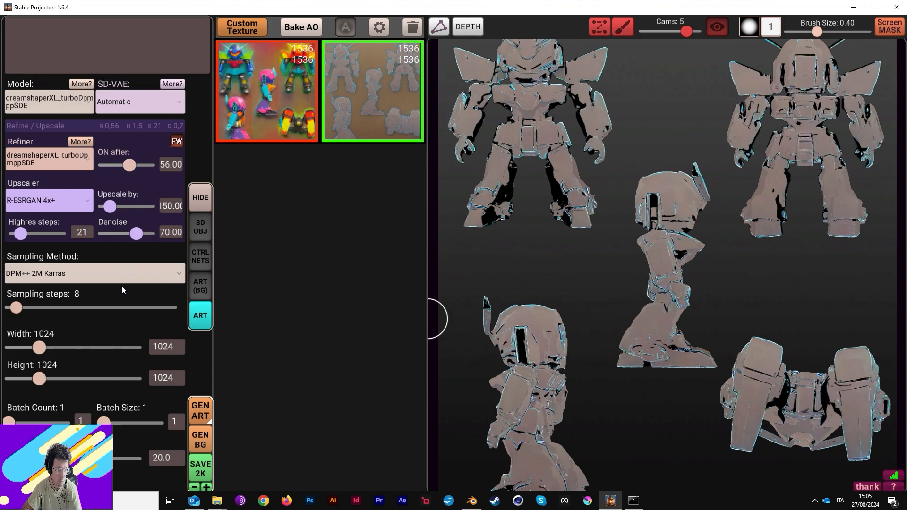
mouse_move(299, 56)
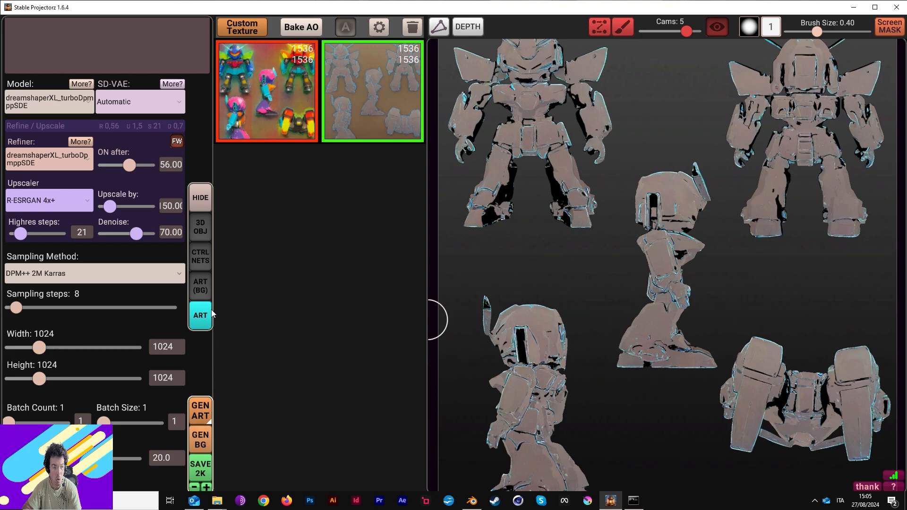
click(205, 280)
click(203, 255)
click(200, 229)
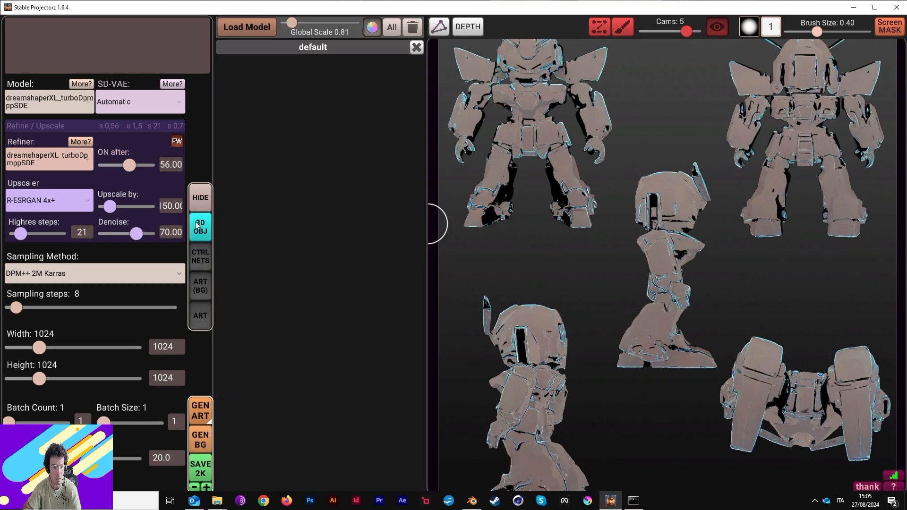
click(204, 202)
click(18, 197)
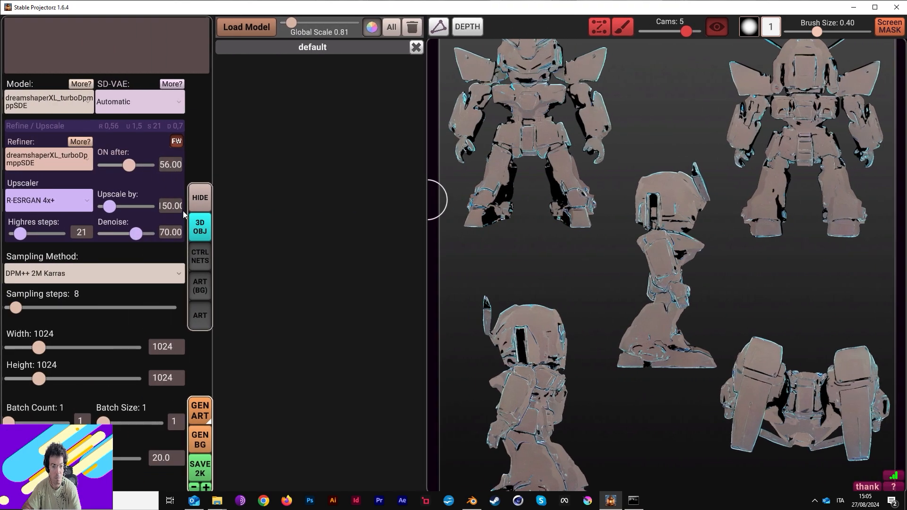
Start generating the art, and lower views 1 and 2 and raise view 4 so the whole figures fit the canvas.
click(206, 409)
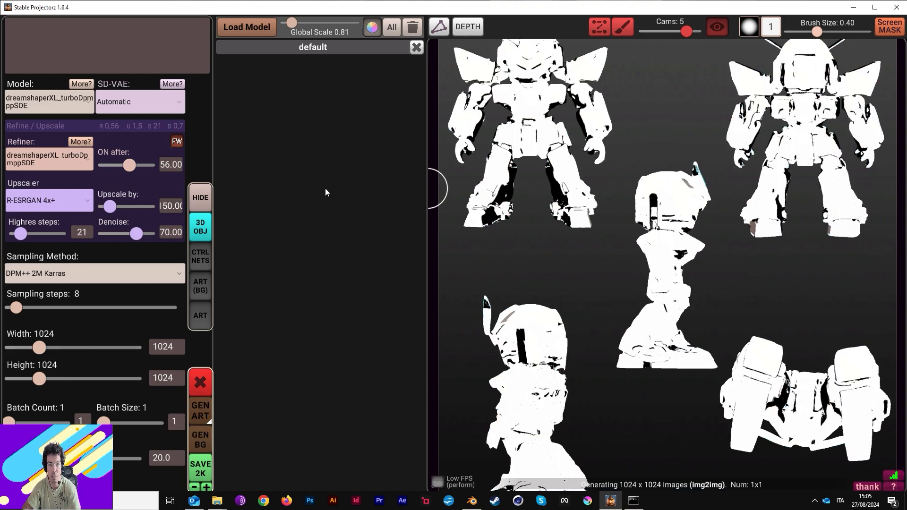
middle_drag(439, 215, 441, 250)
middle_drag(833, 108, 833, 137)
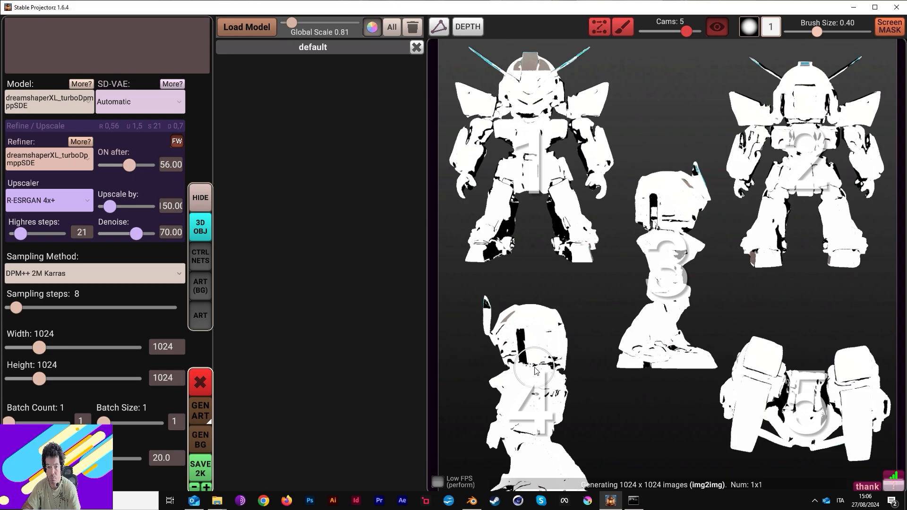
middle_drag(544, 364, 542, 344)
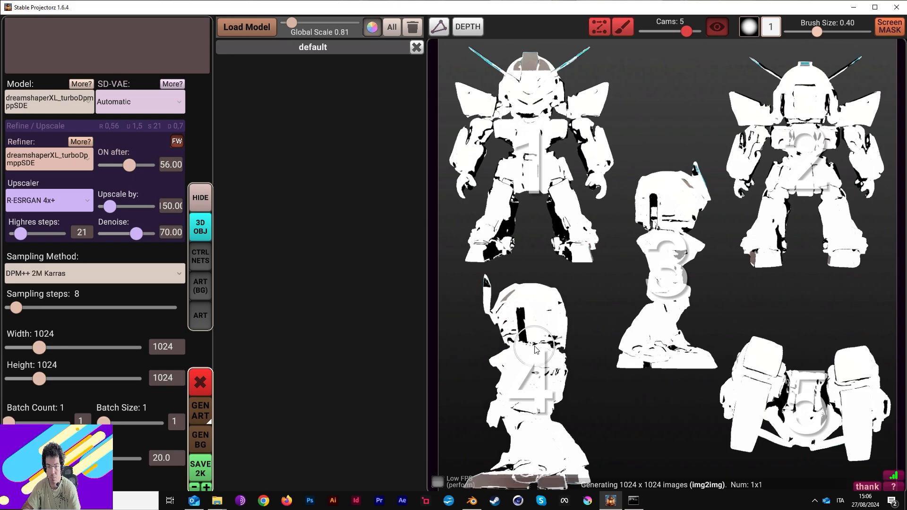
Restart the art generation with the repositioned views, and cancel it.
click(200, 383)
click(203, 417)
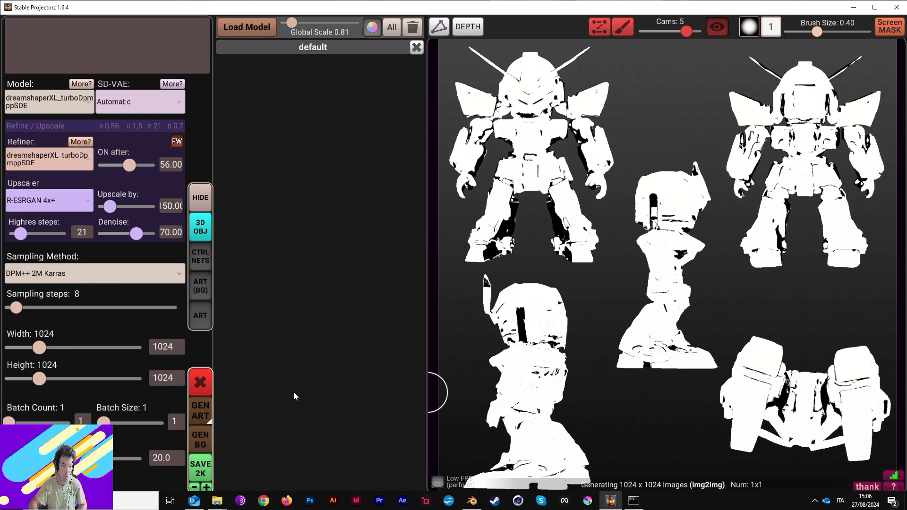
click(201, 385)
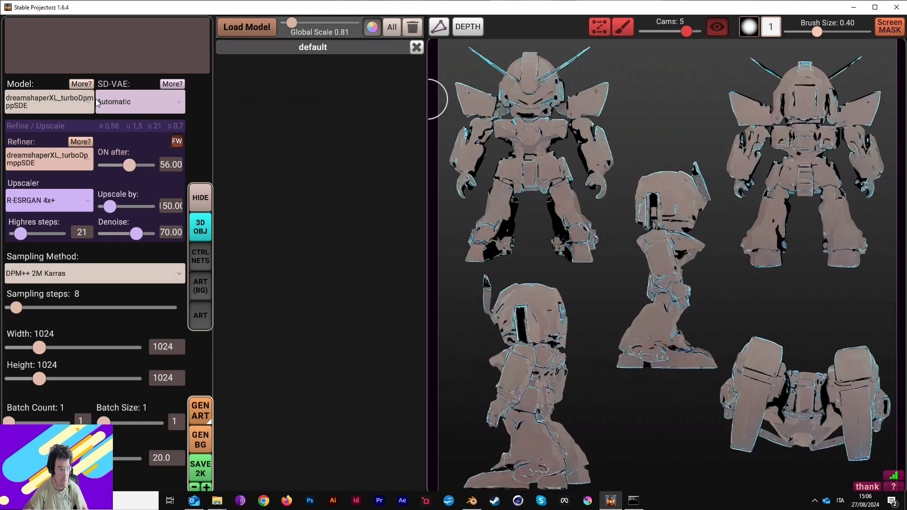
Change the sampling method to DPM++ SDE and generate the art for the five views.
click(78, 275)
scroll(76, 352, down, 3)
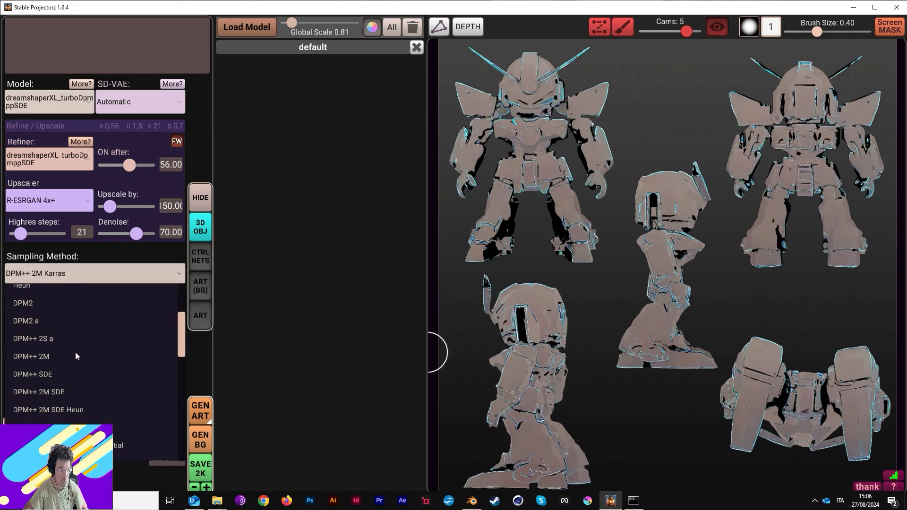
scroll(75, 352, down, 10)
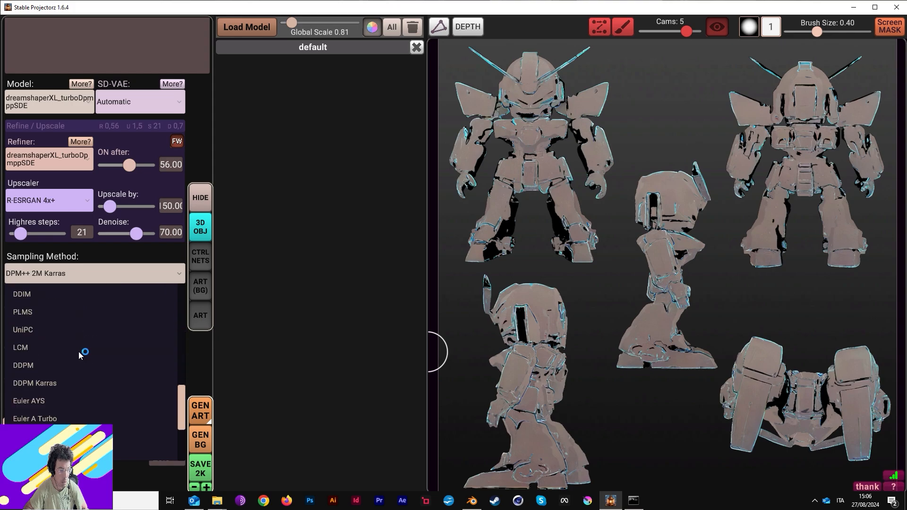
scroll(79, 352, down, 3)
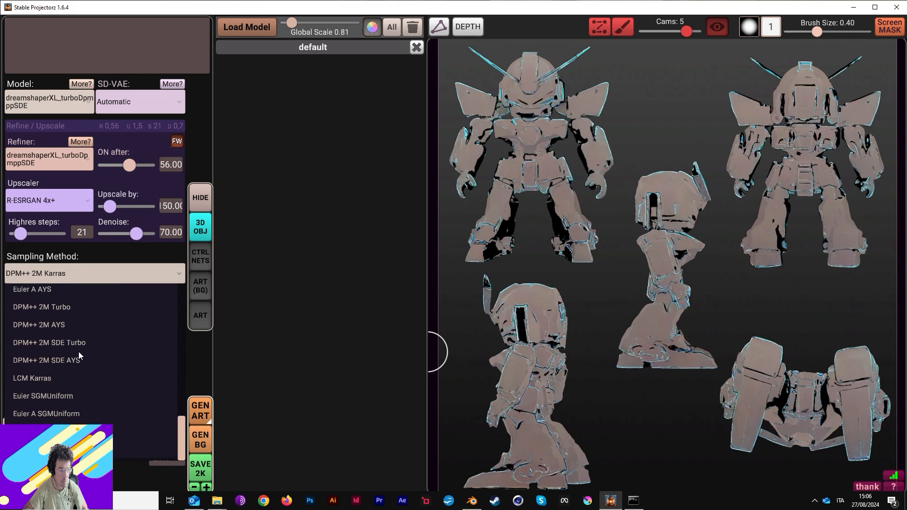
scroll(78, 352, up, 1)
scroll(78, 351, up, 5)
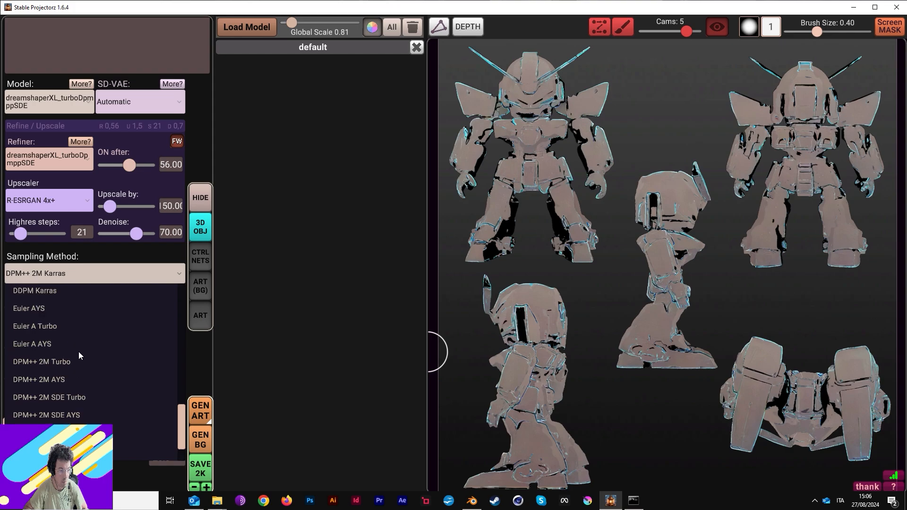
scroll(79, 352, up, 3)
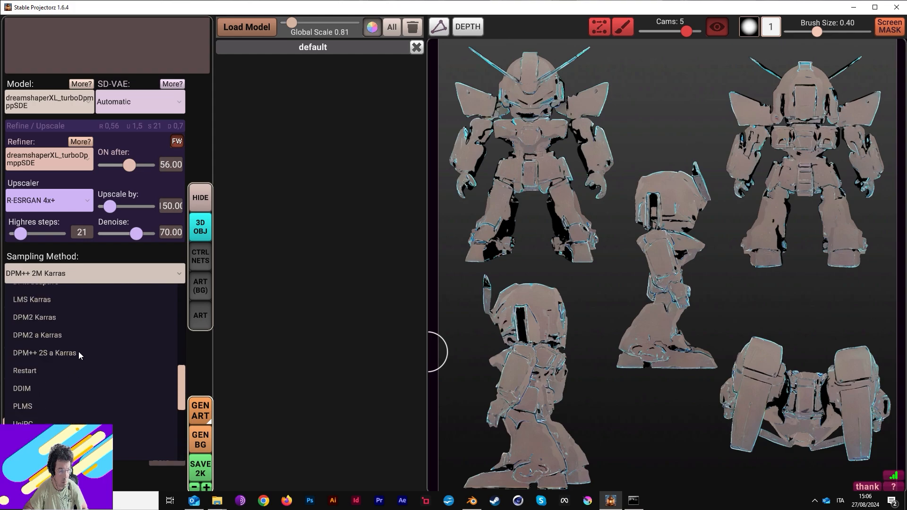
scroll(79, 352, up, 3)
scroll(78, 351, up, 5)
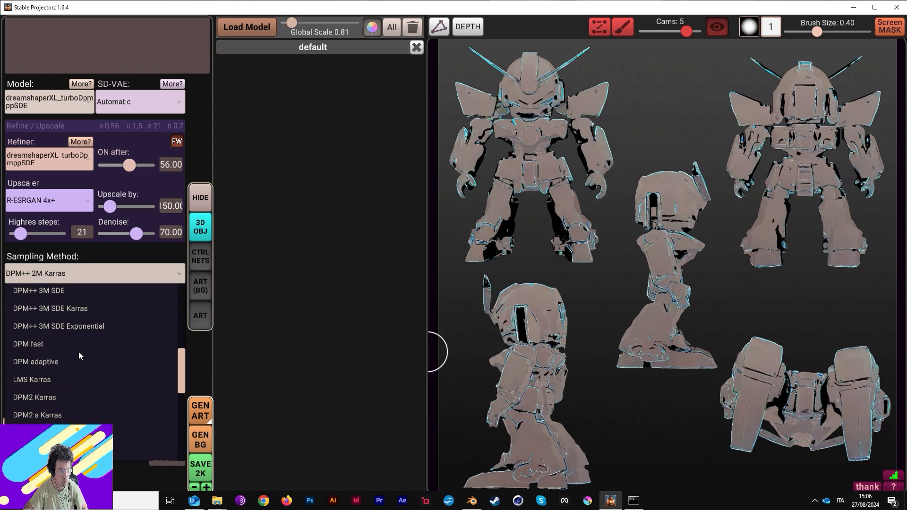
scroll(78, 351, up, 4)
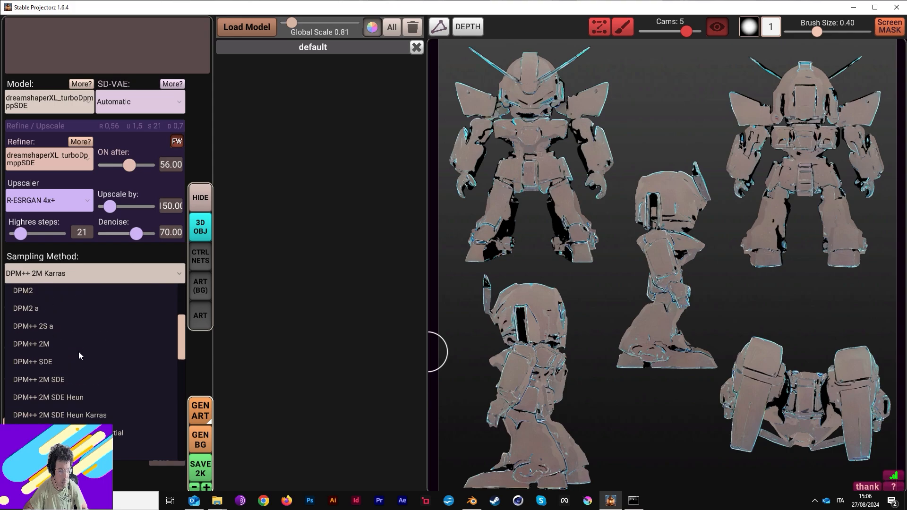
click(40, 362)
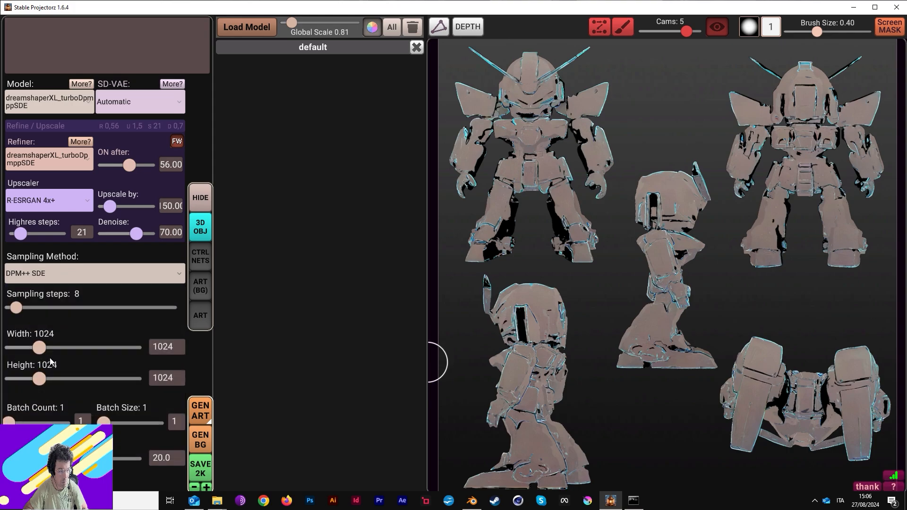
click(199, 407)
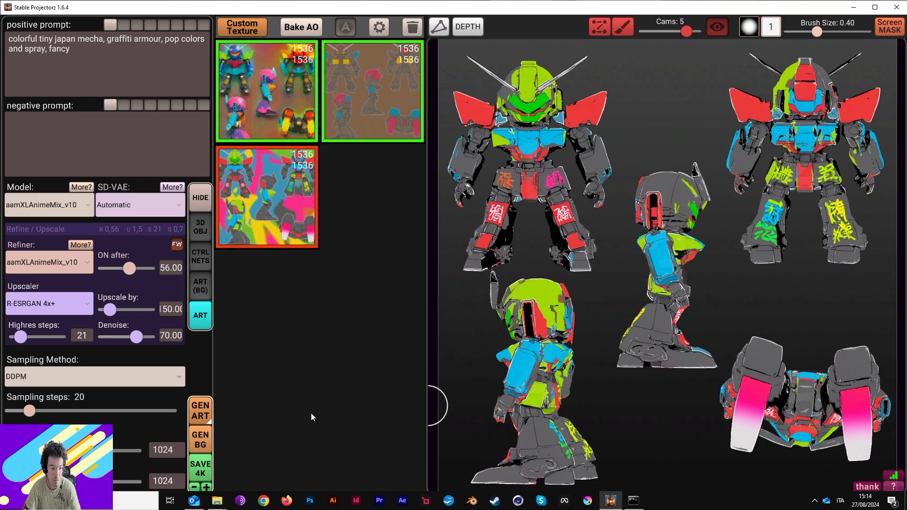
Set the texture save resolution to 4K and save the resulting model texture as Robot_text_2.
mouse_move(206, 487)
click(196, 488)
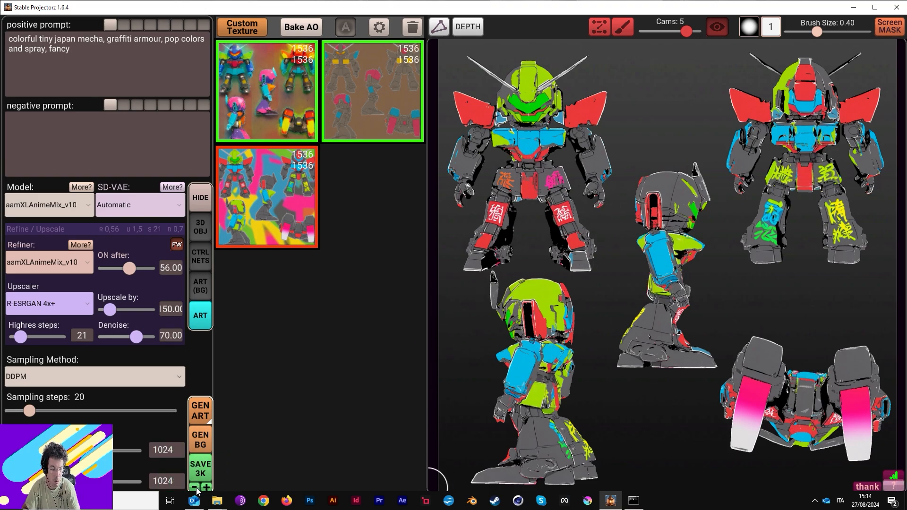
click(206, 488)
mouse_move(206, 488)
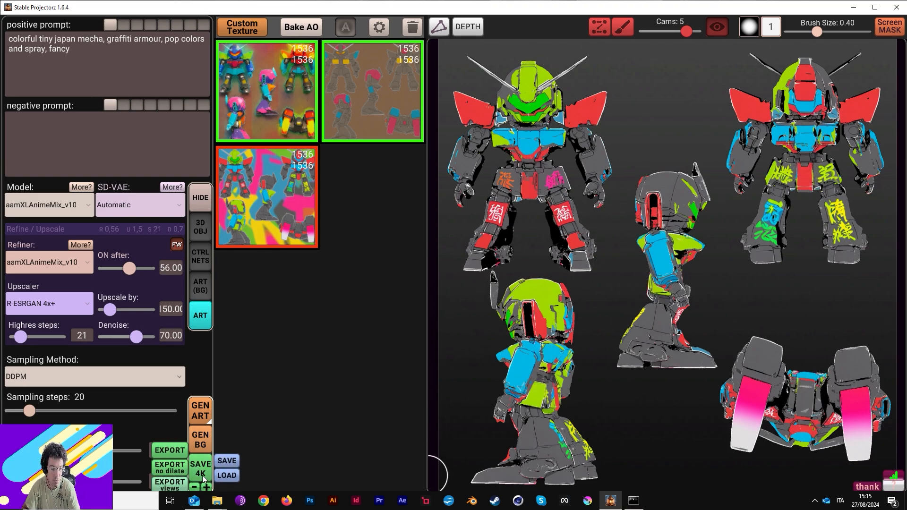
click(199, 471)
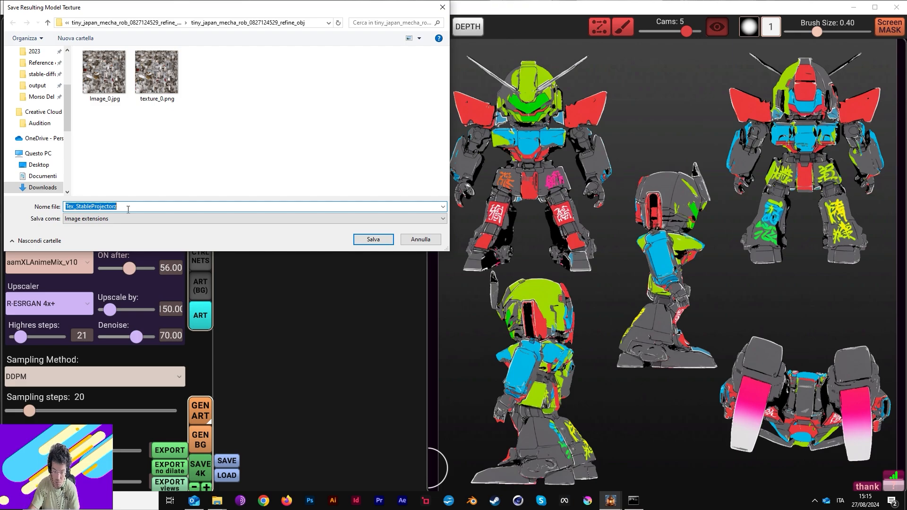
text(Robot_text_2)
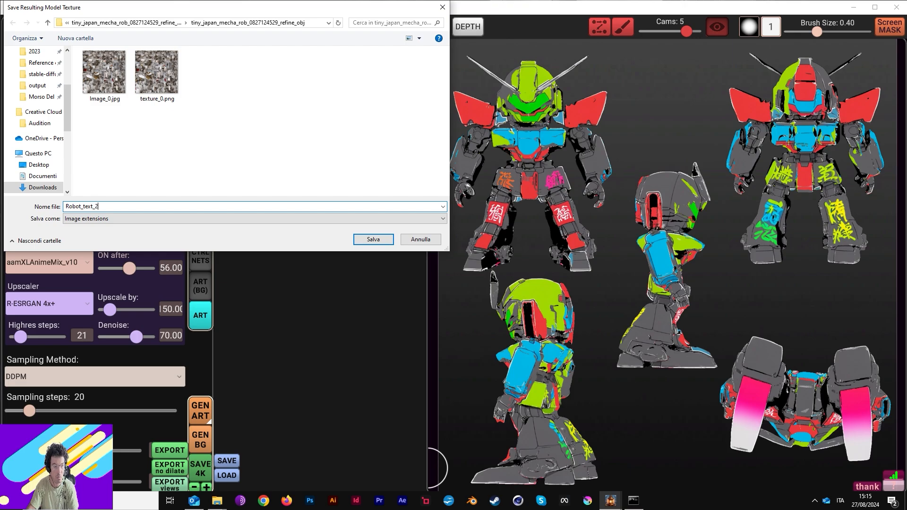
key(Return)
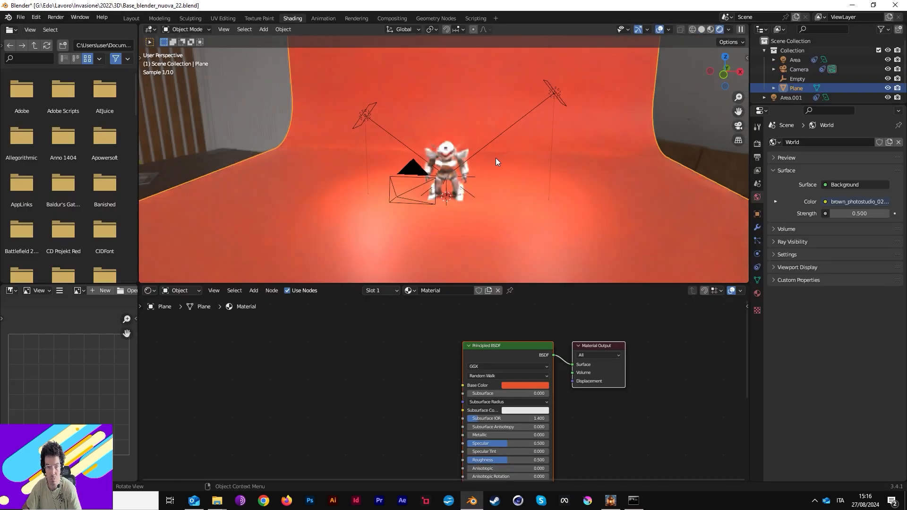
In Blender, select the white mecha mesh and display the viewport in Material Preview shading.
scroll(486, 160, up, 6)
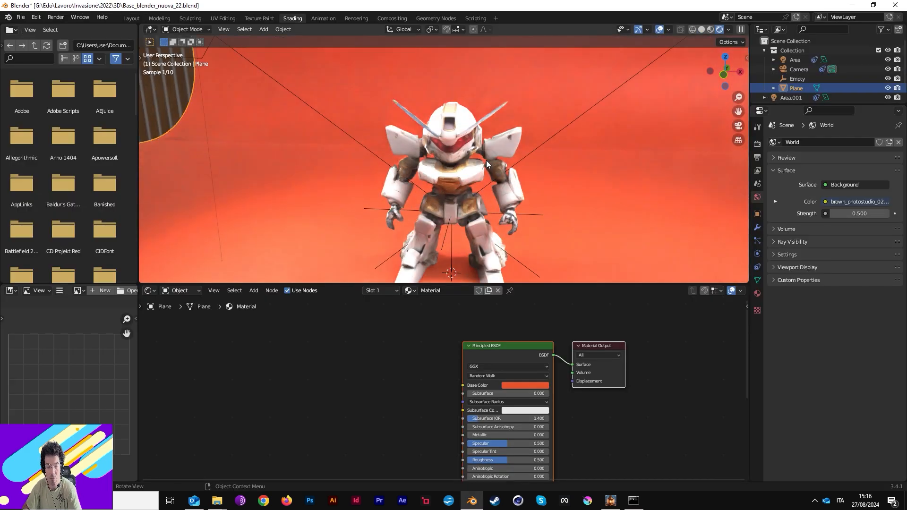
scroll(486, 160, down, 3)
click(462, 172)
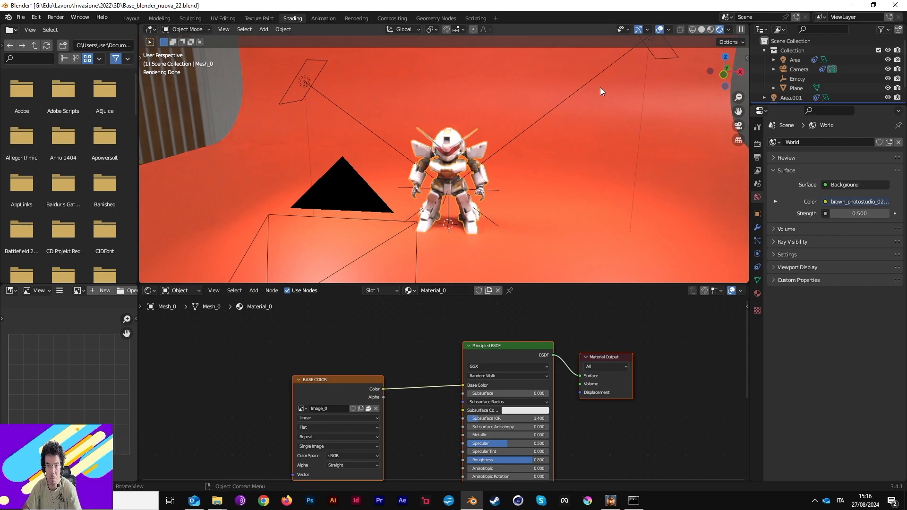
click(710, 30)
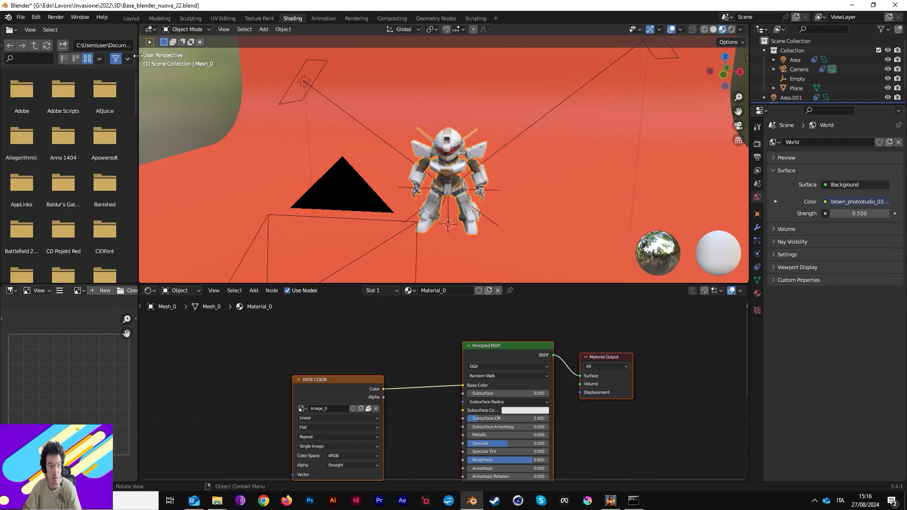
Move the white mecha along the negative X axis, clear of the scene centre, with the Move tool.
drag(141, 57, 159, 58)
click(151, 94)
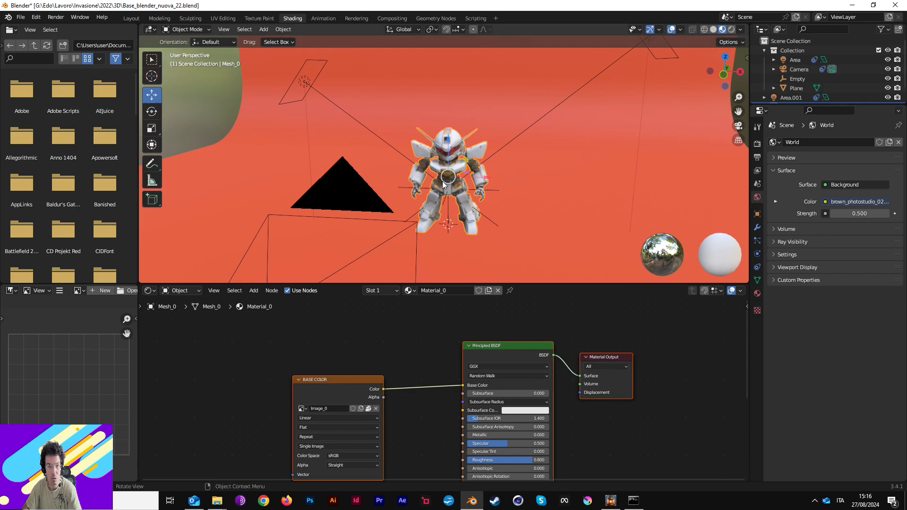
drag(466, 178, 384, 175)
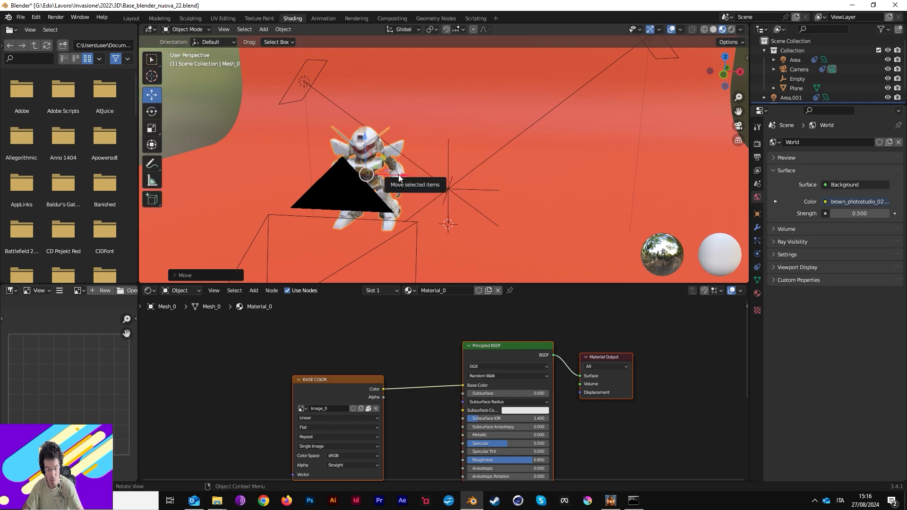
Duplicate the white mecha, place the copy at about X 1.09 m along the global X axis, and look through the camera.
right_click(377, 157)
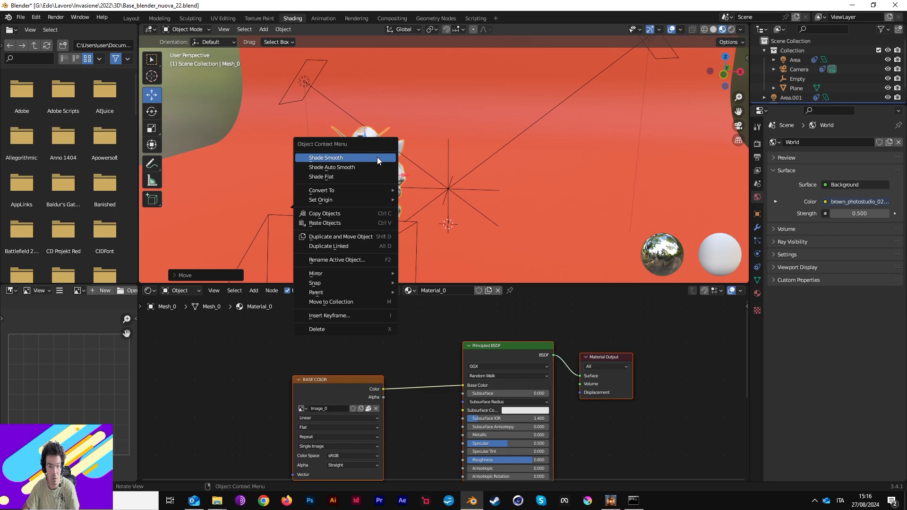
click(377, 157)
right_click(369, 145)
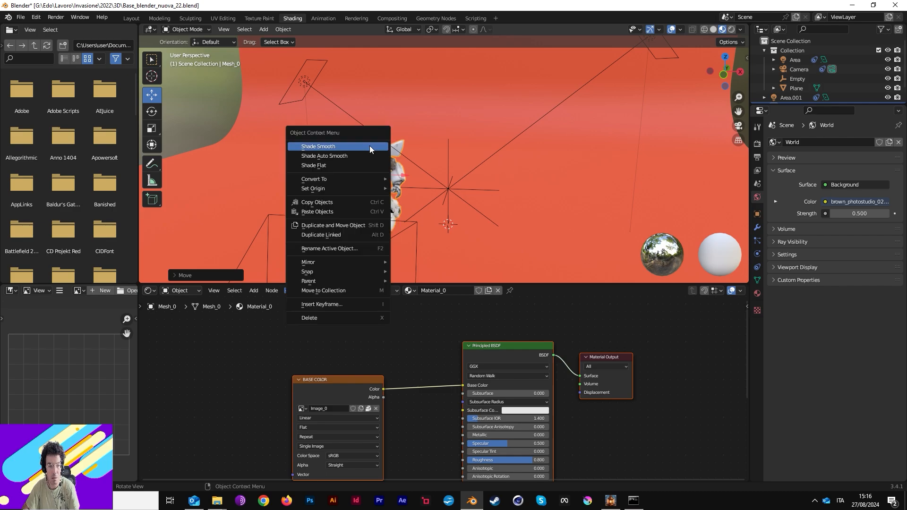
click(370, 225)
key(x)
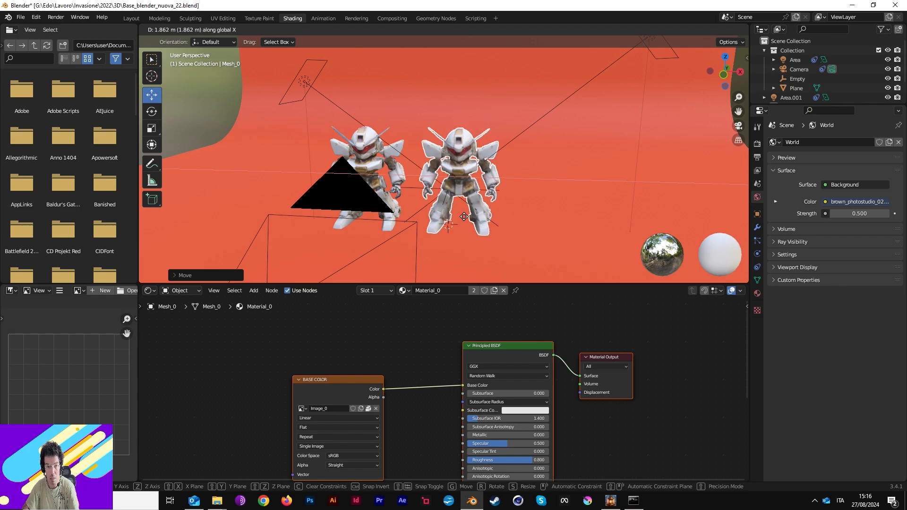
click(508, 225)
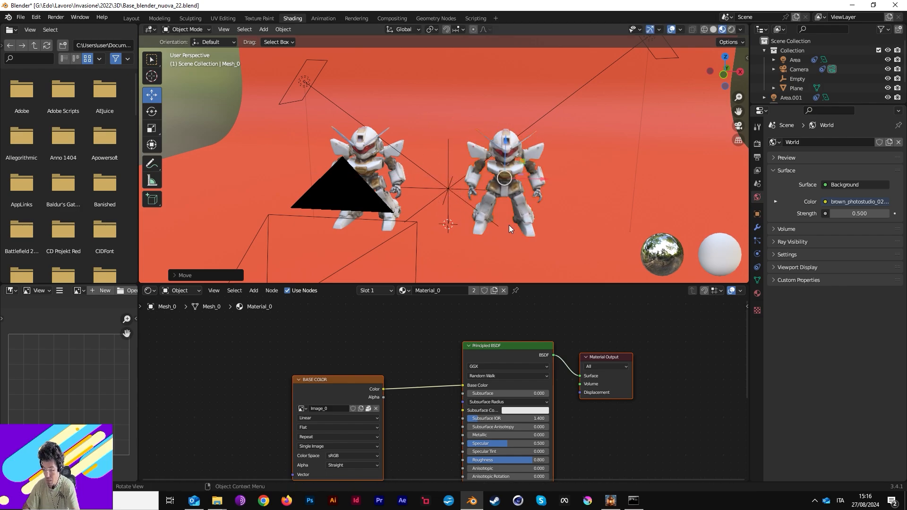
key(KP_0)
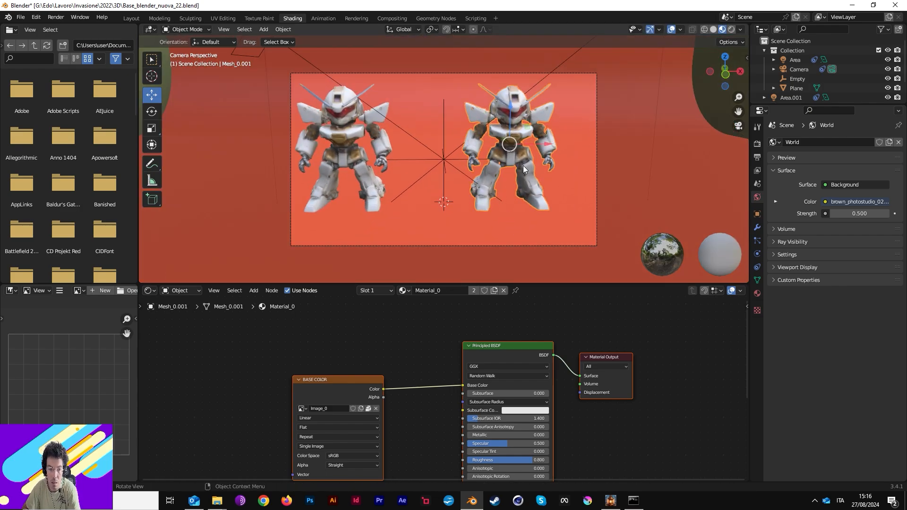
Make the duplicate mecha's material an independent copy and delete its BASE COLOR image node.
click(494, 291)
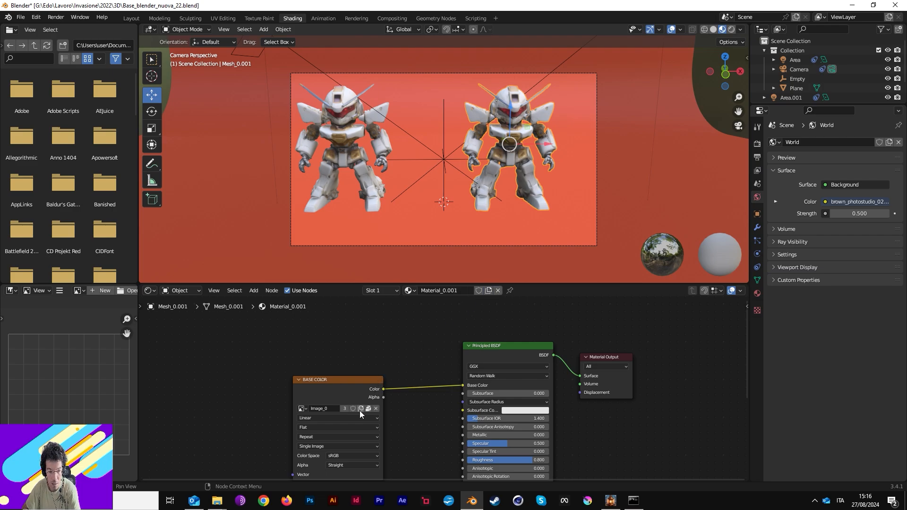
click(355, 384)
key(x)
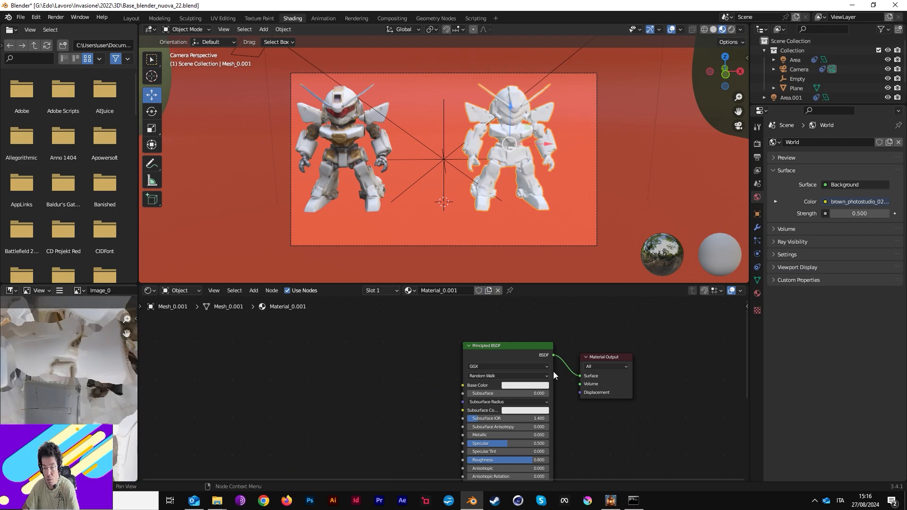
Bring Robot_text_2.png from the file explorer into the duplicate's material and connect its Color to the Principled BSDF's Base Color.
key(alt+Tab)
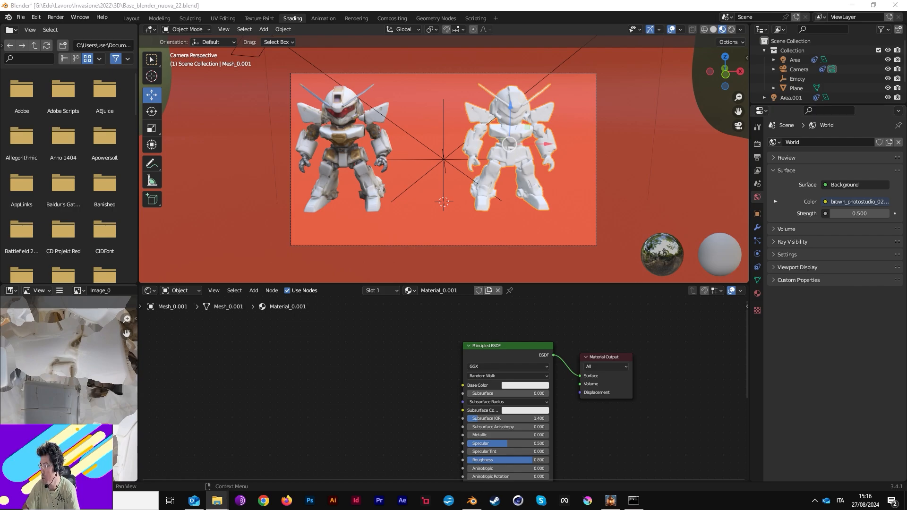
drag(311, 448, 279, 368)
drag(359, 378, 464, 385)
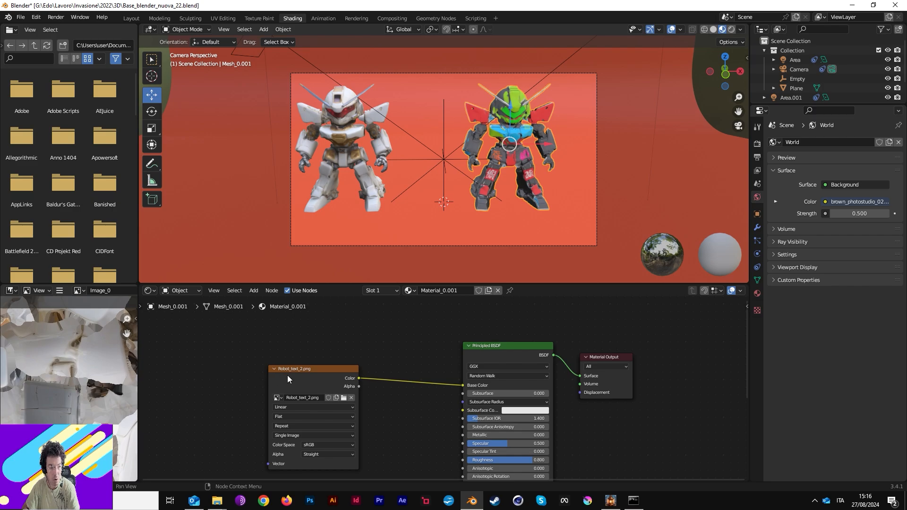
drag(288, 375, 328, 362)
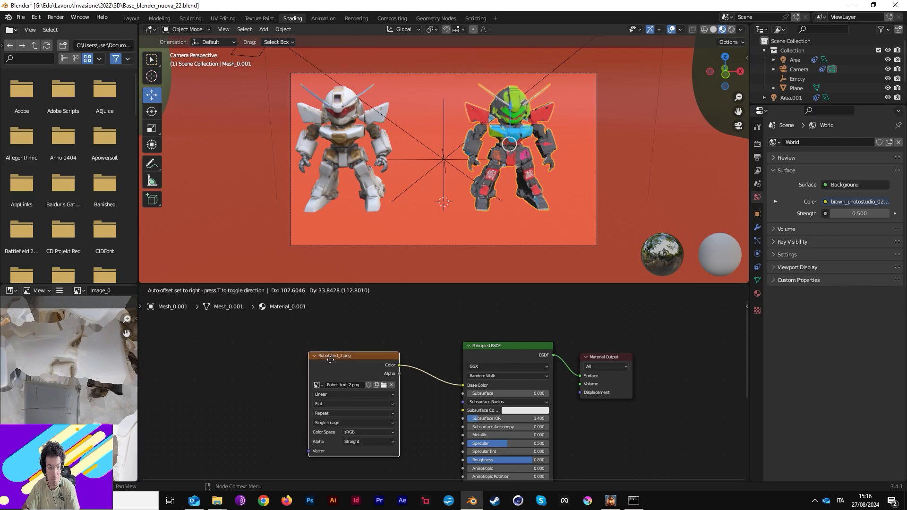
Move the original white mecha to about X -1.34 m and render the scene to compare both mechas, then close the render.
click(340, 141)
drag(384, 144, 404, 146)
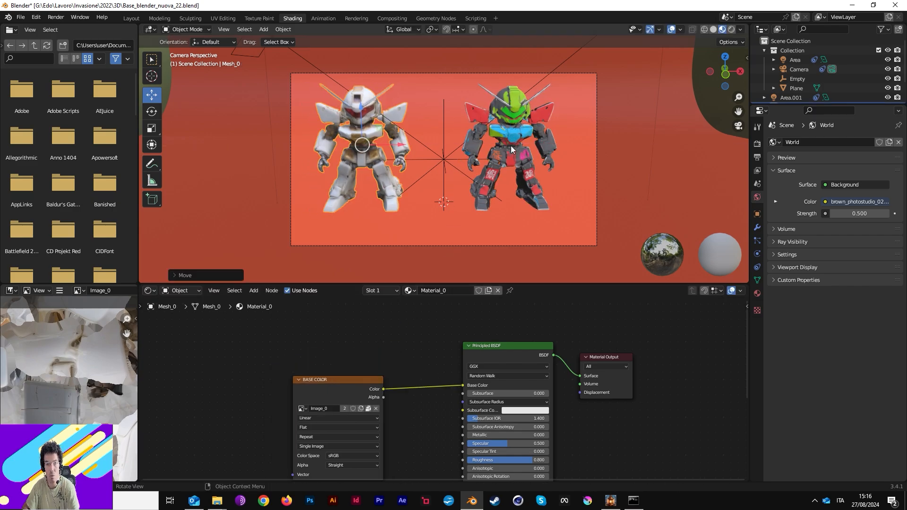
key(F12)
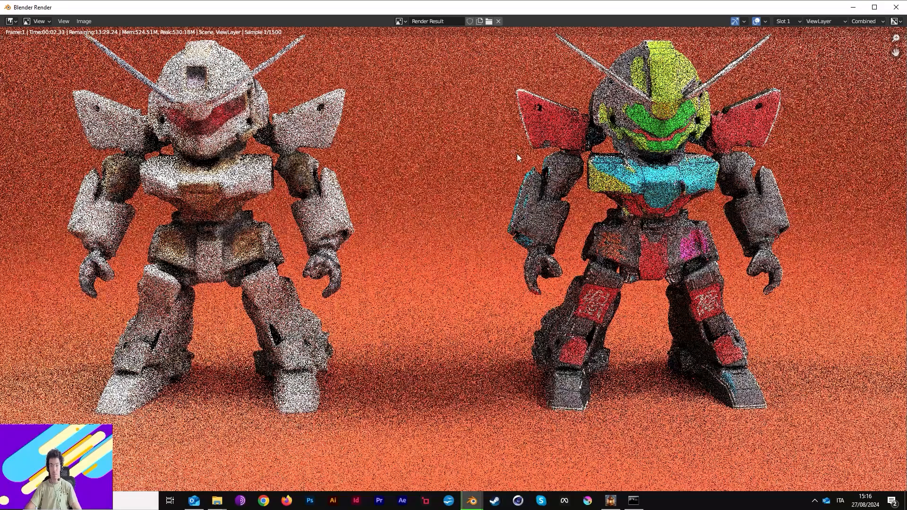
scroll(518, 158, down, 2)
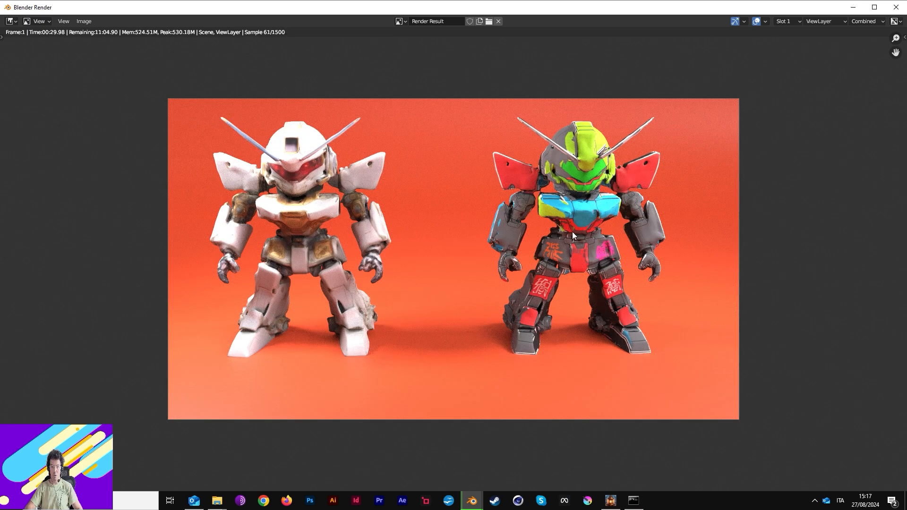
scroll(572, 235, up, 2)
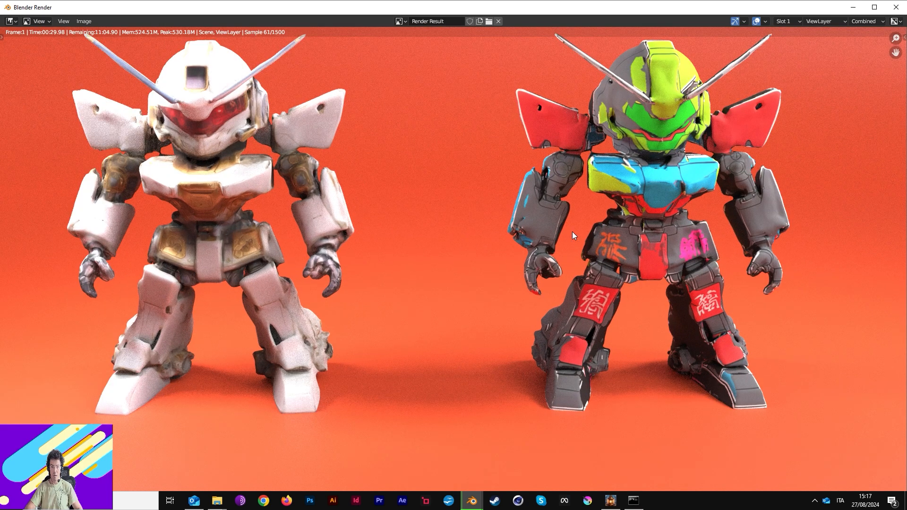
scroll(572, 233, down, 2)
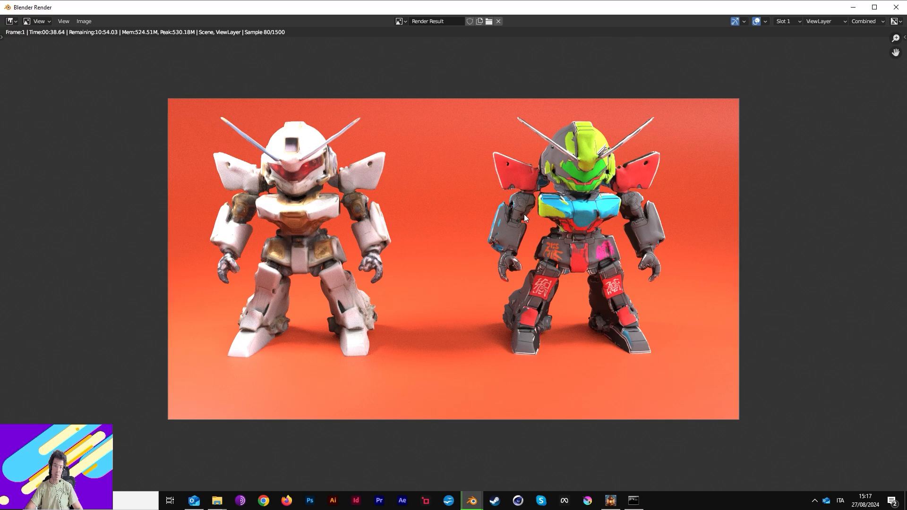
click(896, 7)
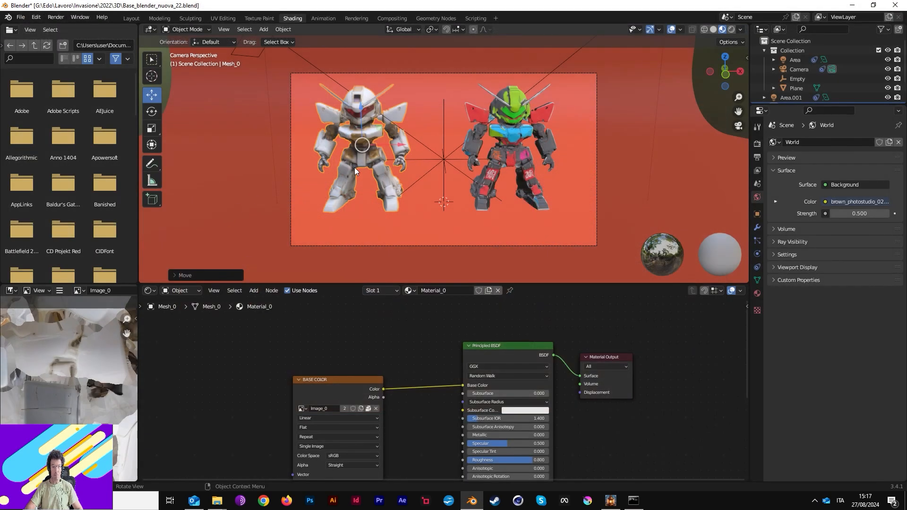
Switch to the Layout workspace, set the user perspective viewport to Rendered shading, and collapse the Transform settings over it.
scroll(355, 166, up, 2)
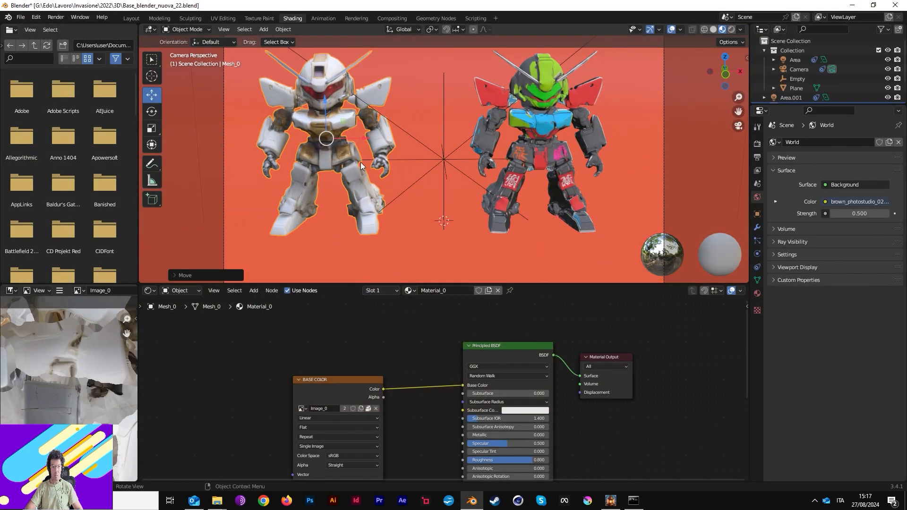
click(131, 18)
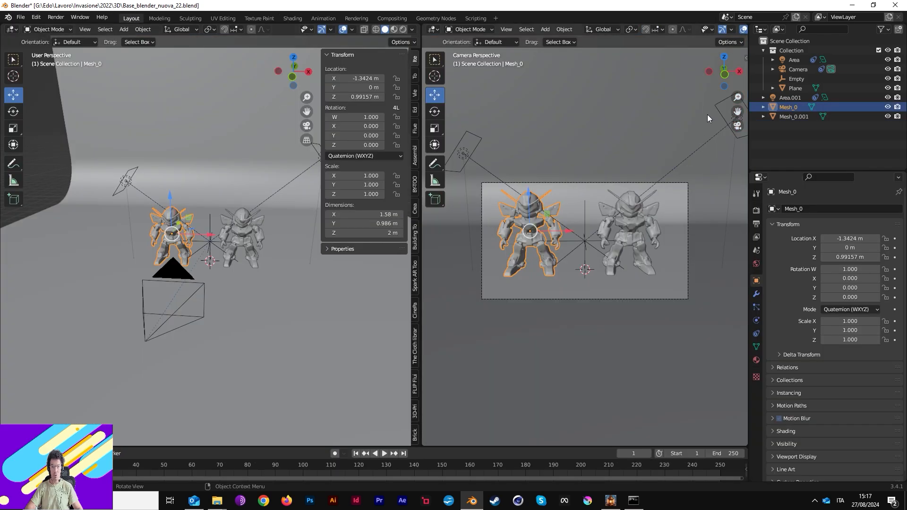
click(403, 29)
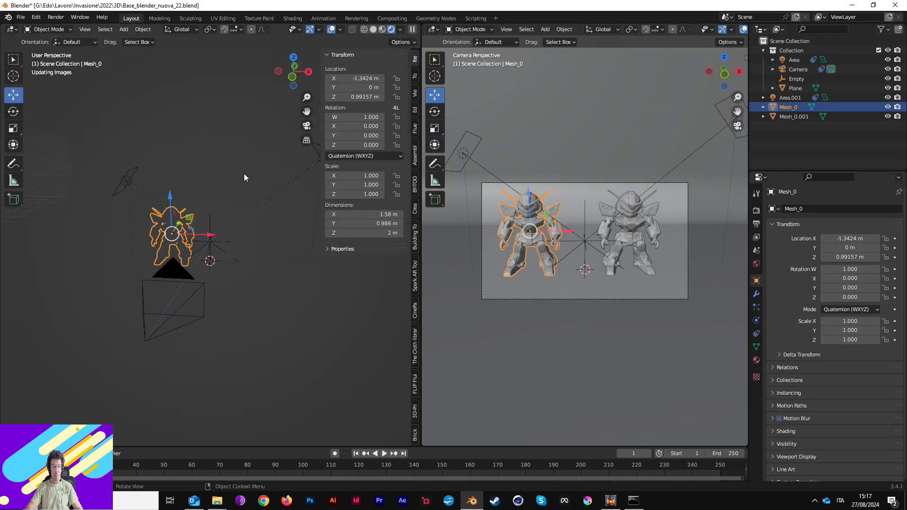
click(336, 55)
scroll(217, 188, up, 8)
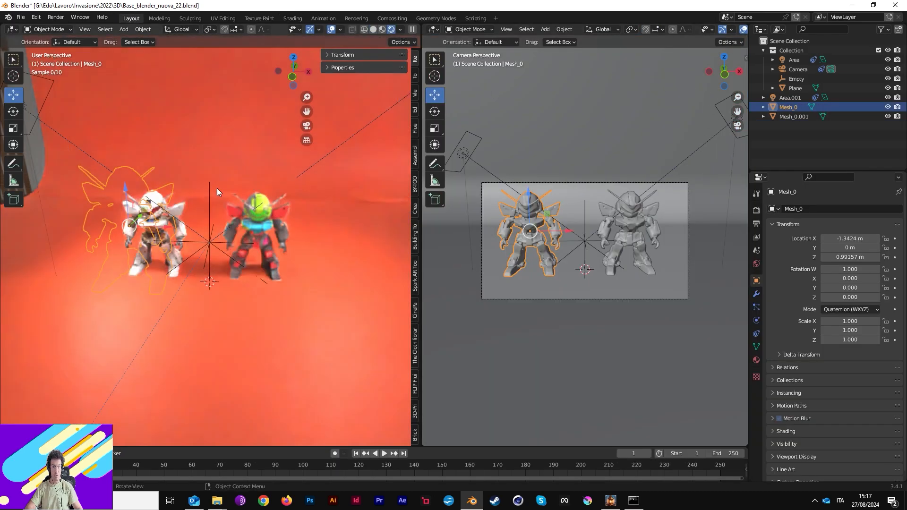
Move the white mecha along the X axis closer to the graffiti mecha, to about X -1.05 m.
middle_drag(235, 214, 270, 227)
scroll(191, 207, down, 4)
scroll(164, 246, up, 3)
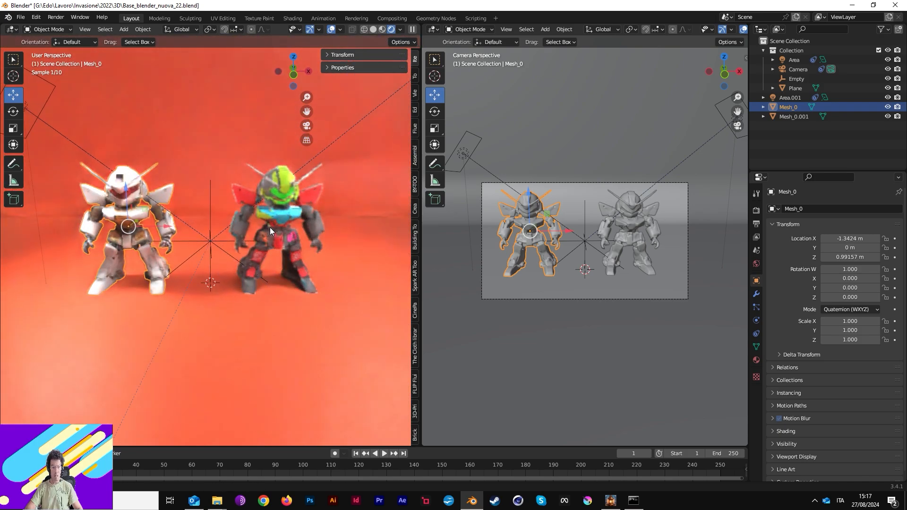
scroll(277, 230, up, 2)
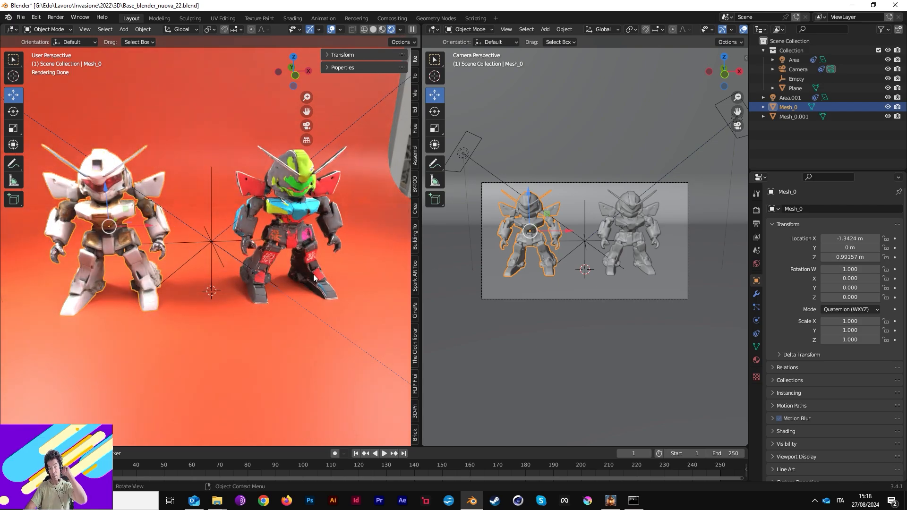
scroll(315, 231, up, 4)
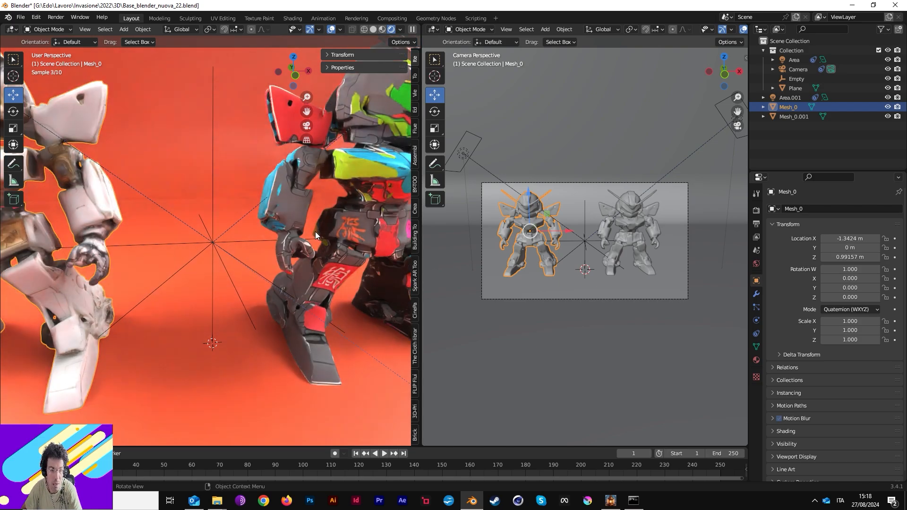
scroll(316, 232, down, 4)
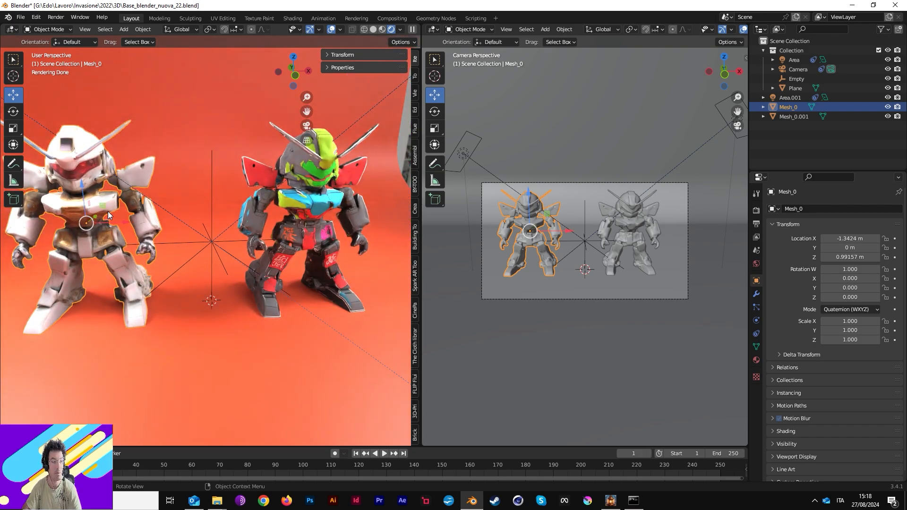
key(g)
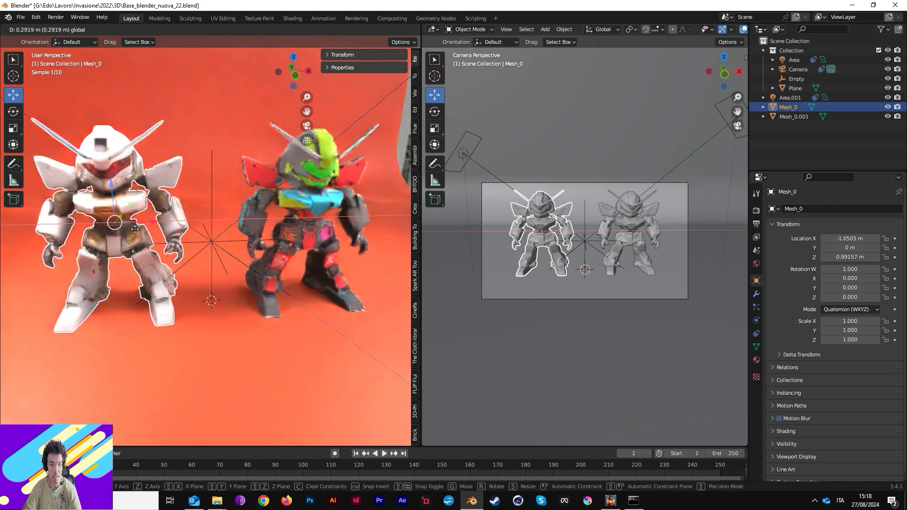
click(135, 228)
Select the graffiti mecha and move it along the X axis towards the white one, to about X 0.99 m.
middle_drag(271, 166, 293, 199)
scroll(293, 199, down, 5)
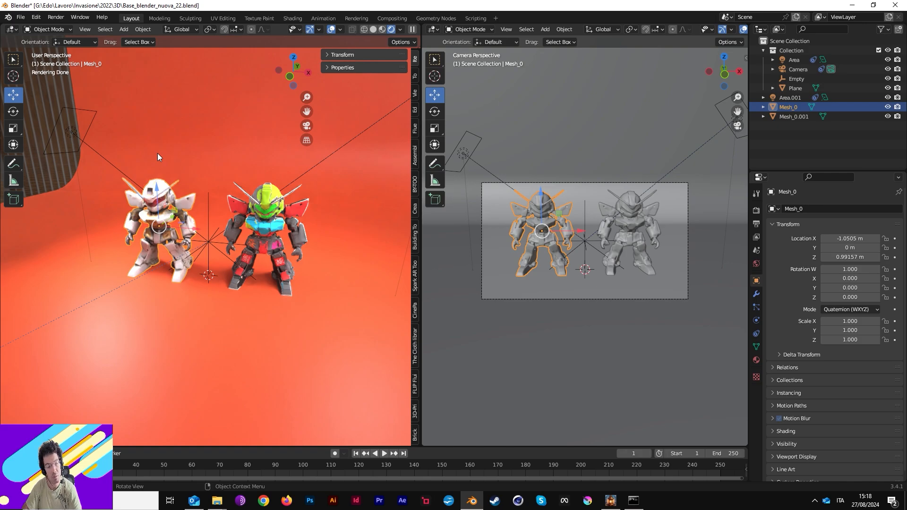
scroll(205, 205, up, 4)
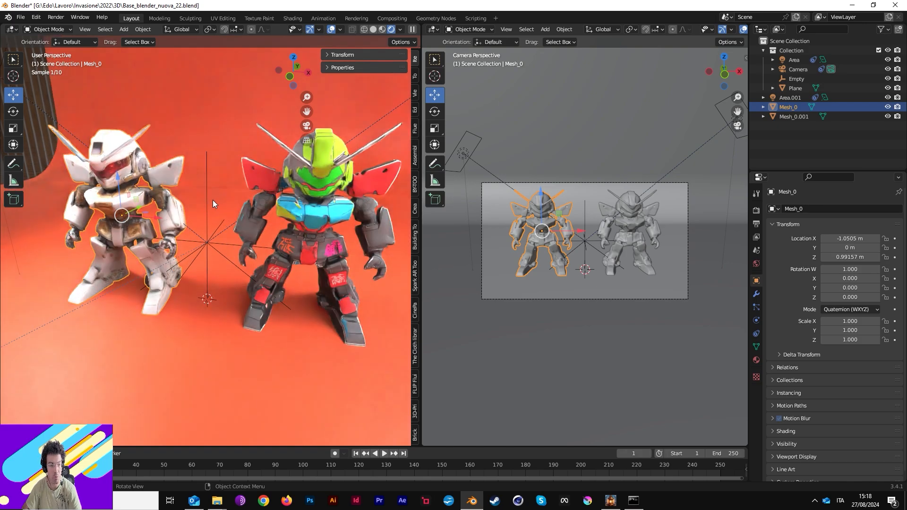
click(302, 226)
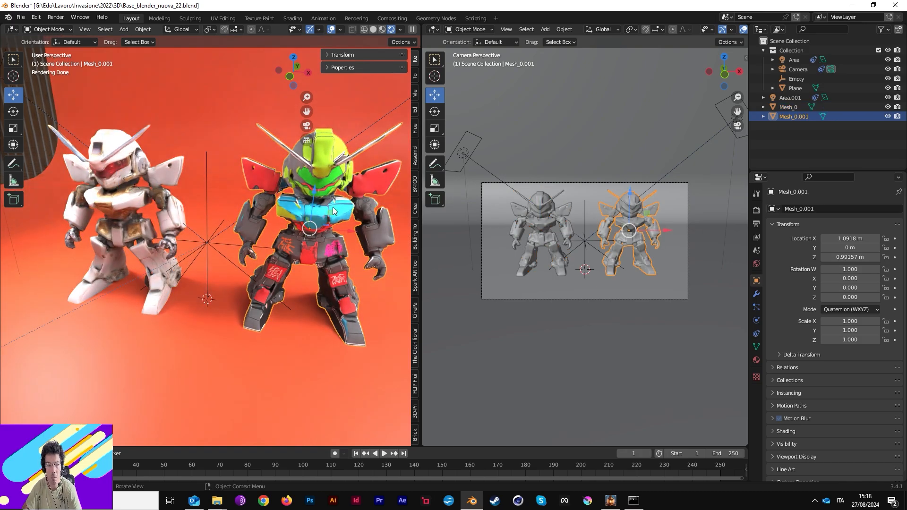
middle_drag(334, 203, 320, 186)
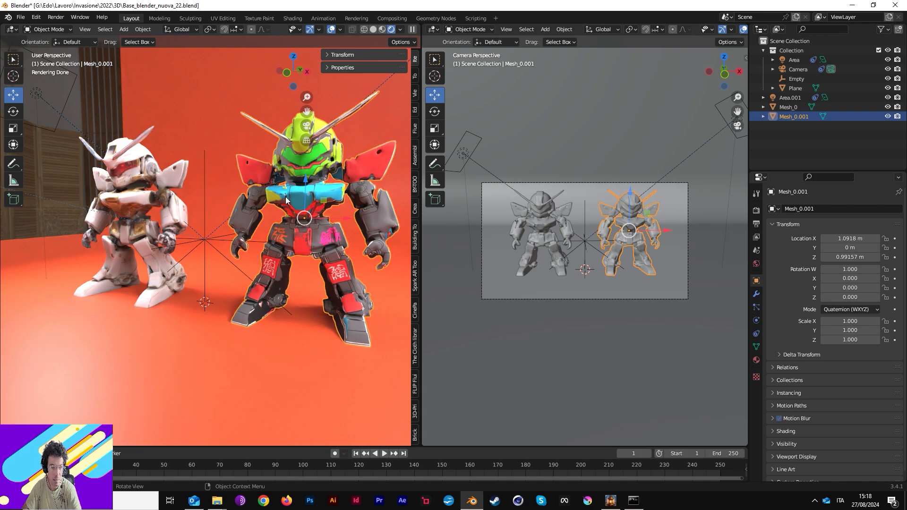
drag(338, 220, 326, 221)
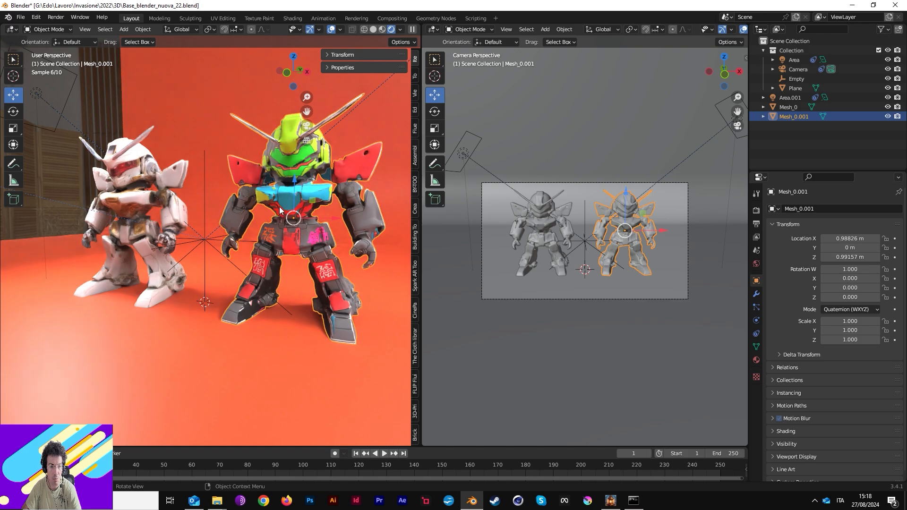
Examine the graffiti mecha's texture up close on its torso and legs in the rendered viewport.
scroll(280, 205, up, 2)
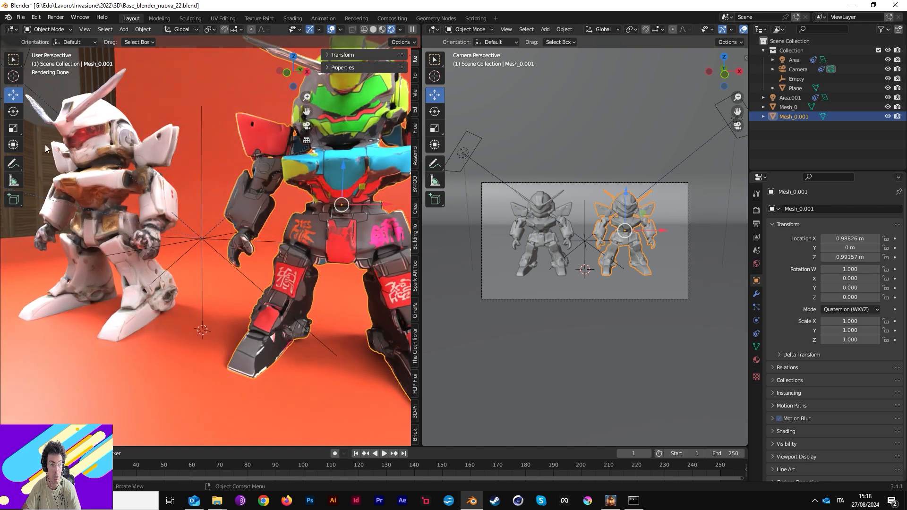
drag(306, 112, 194, 118)
scroll(285, 159, up, 4)
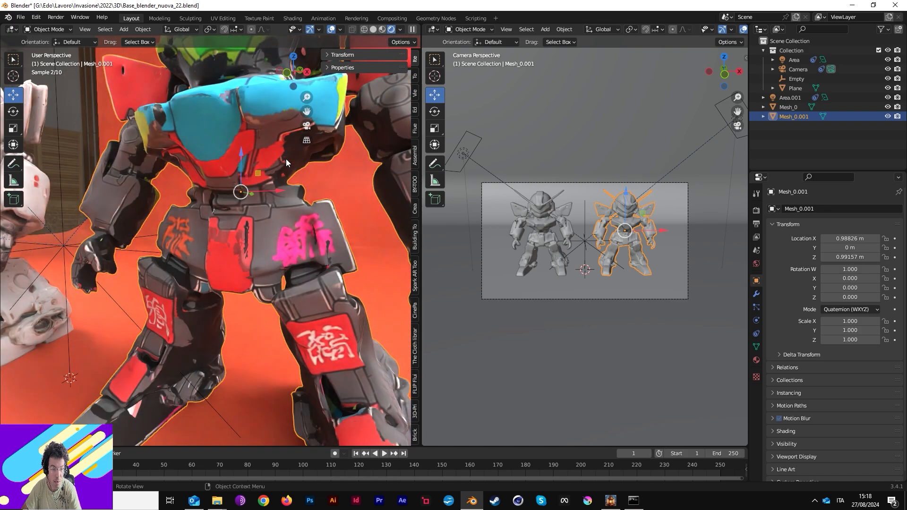
scroll(285, 158, down, 5)
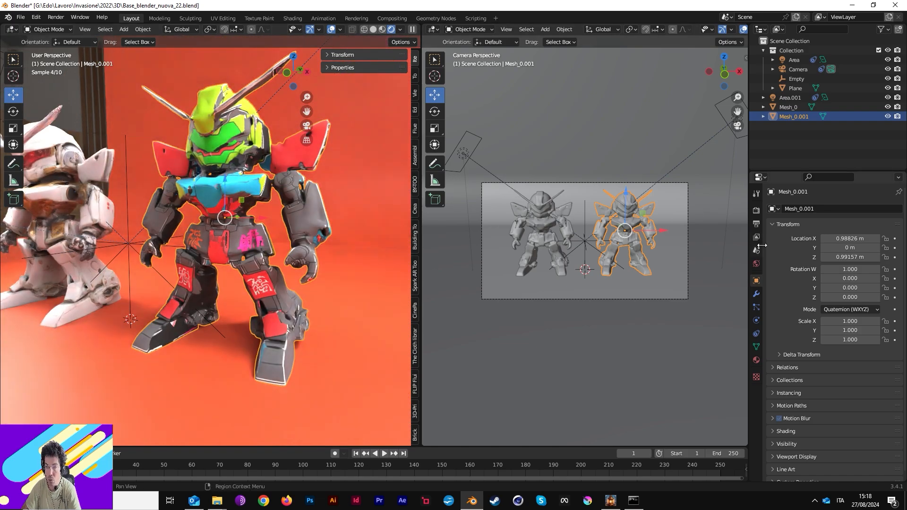
Set the Cycles final render's max samples to 500 and render the camera view of both mechas.
click(757, 210)
click(862, 386)
text(500)
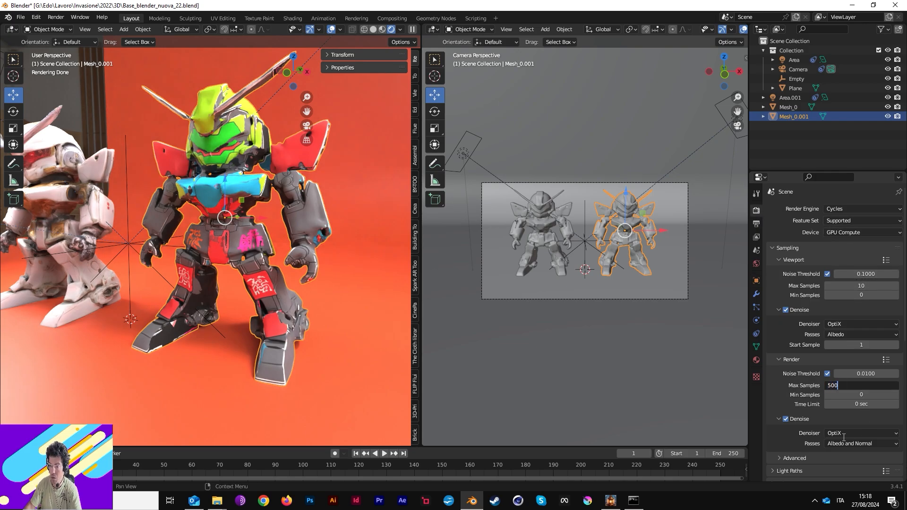
key(Return)
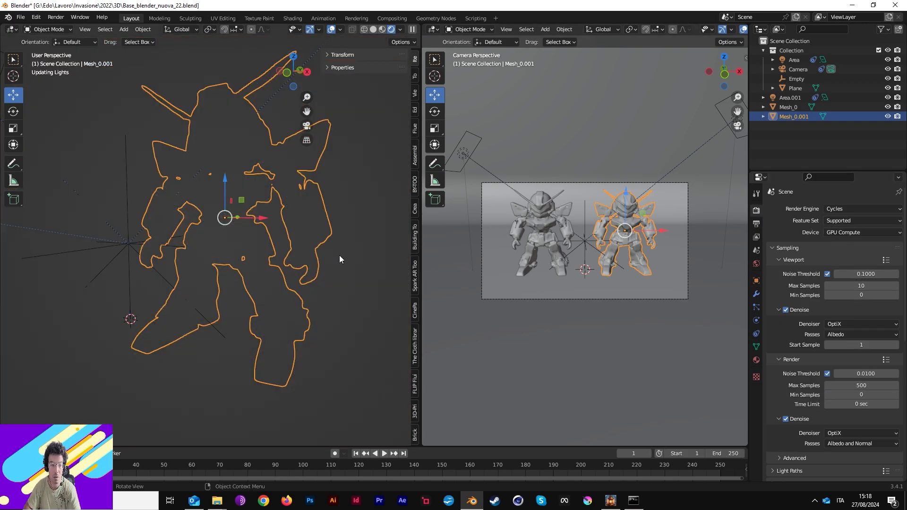
click(340, 259)
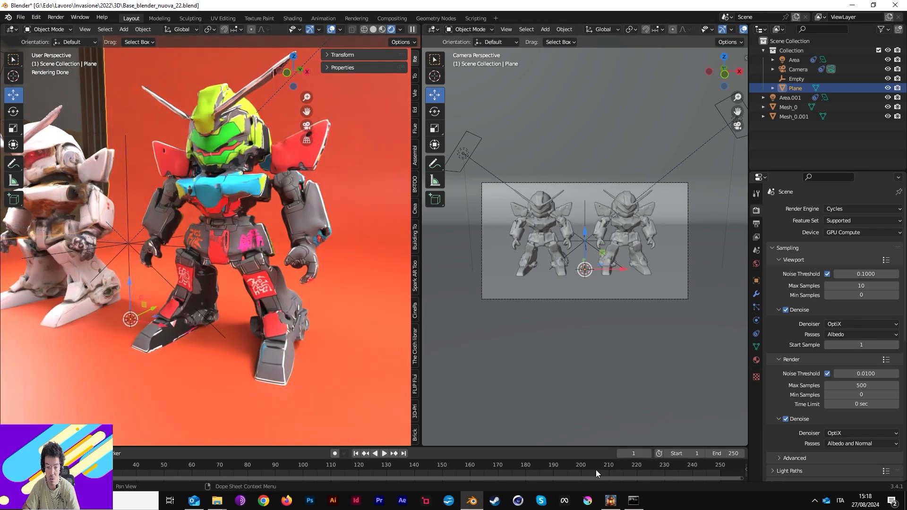
click(610, 496)
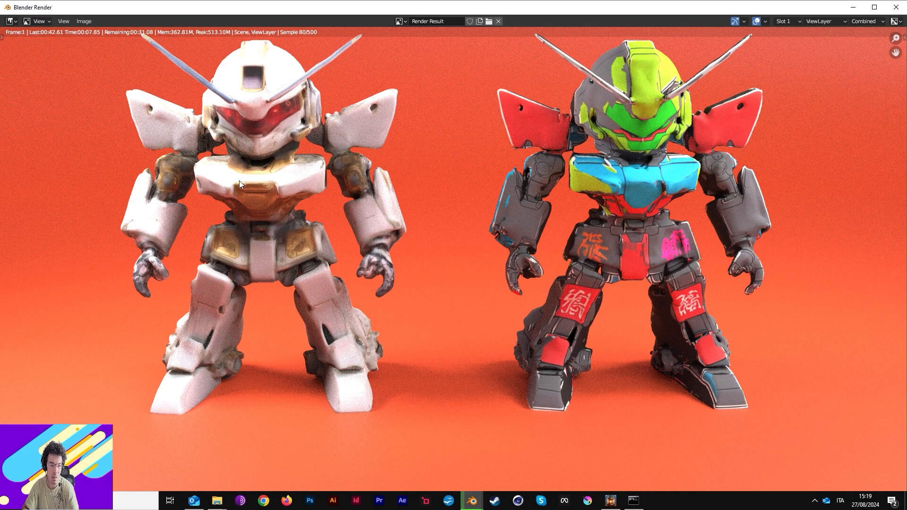
Compare the white mecha and the graffiti mecha in the rendered image, both up close and in full frame.
scroll(237, 183, down, 3)
scroll(504, 235, up, 2)
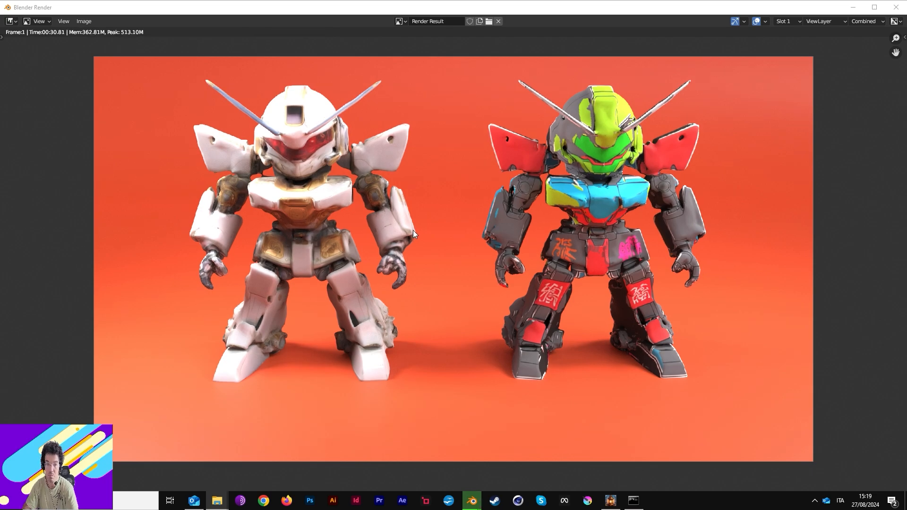
scroll(646, 240, up, 2)
scroll(631, 211, down, 3)
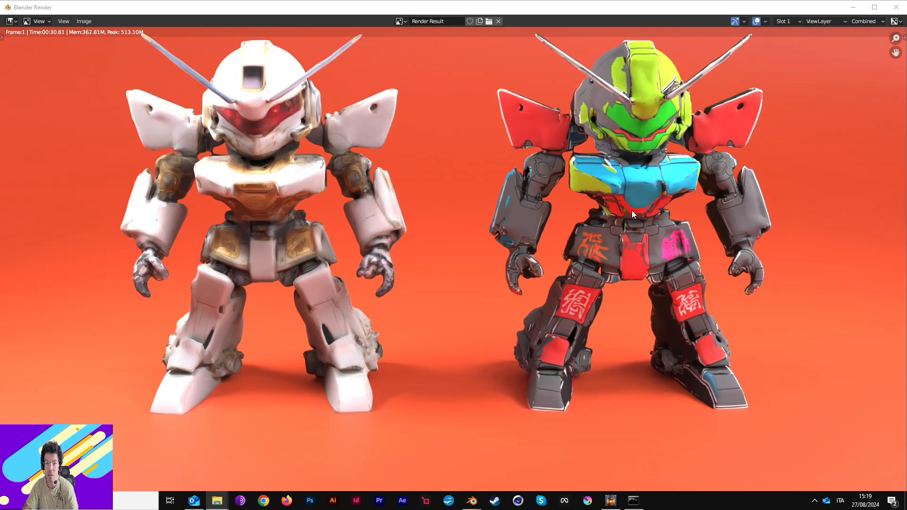
middle_drag(633, 214, 618, 214)
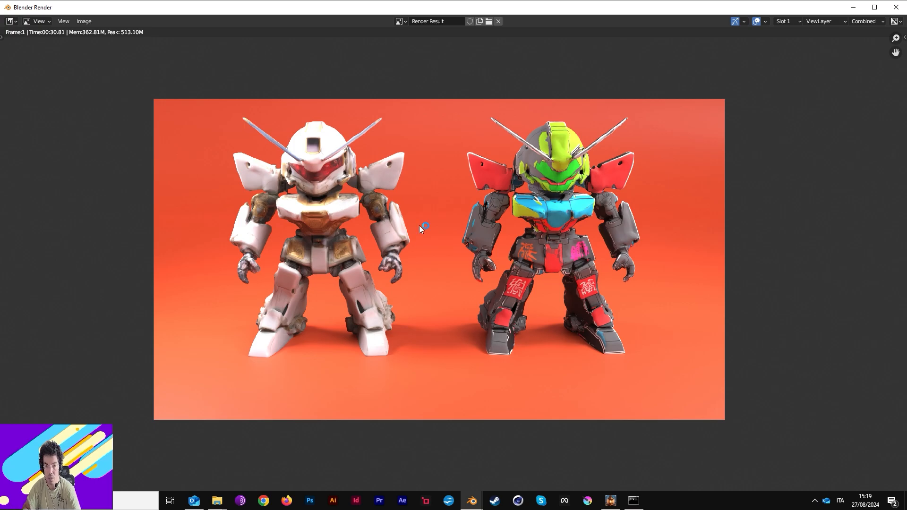
Switch to Stable Projectorz and examine the graffiti mecha in the multi-camera view, shifting the front and side views slightly.
click(610, 501)
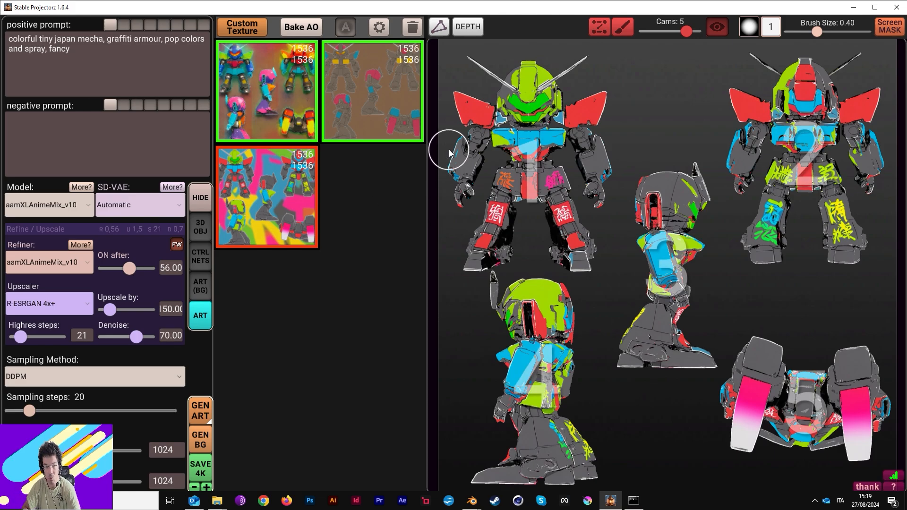
middle_drag(518, 120, 529, 114)
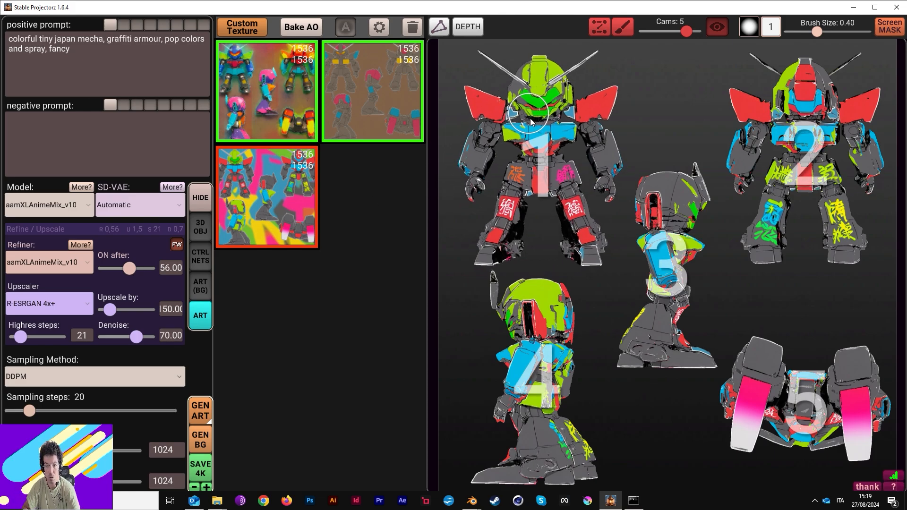
middle_drag(677, 215, 673, 242)
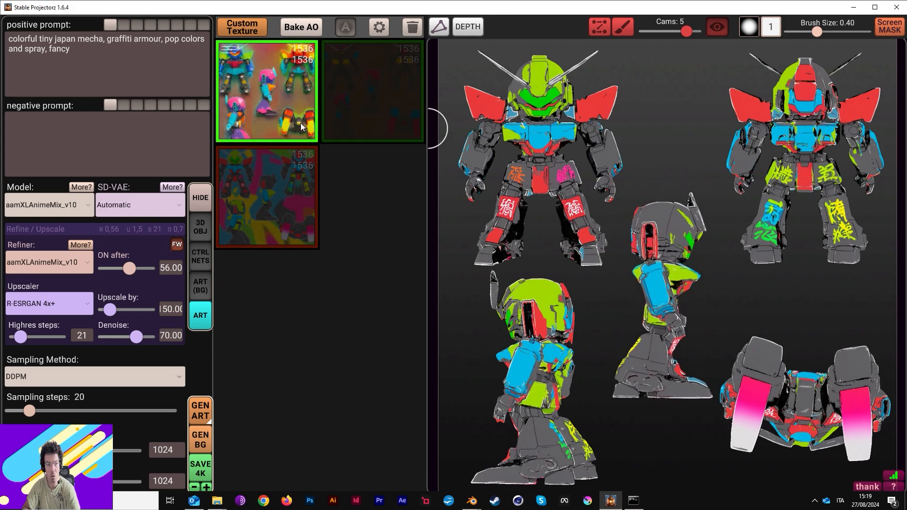